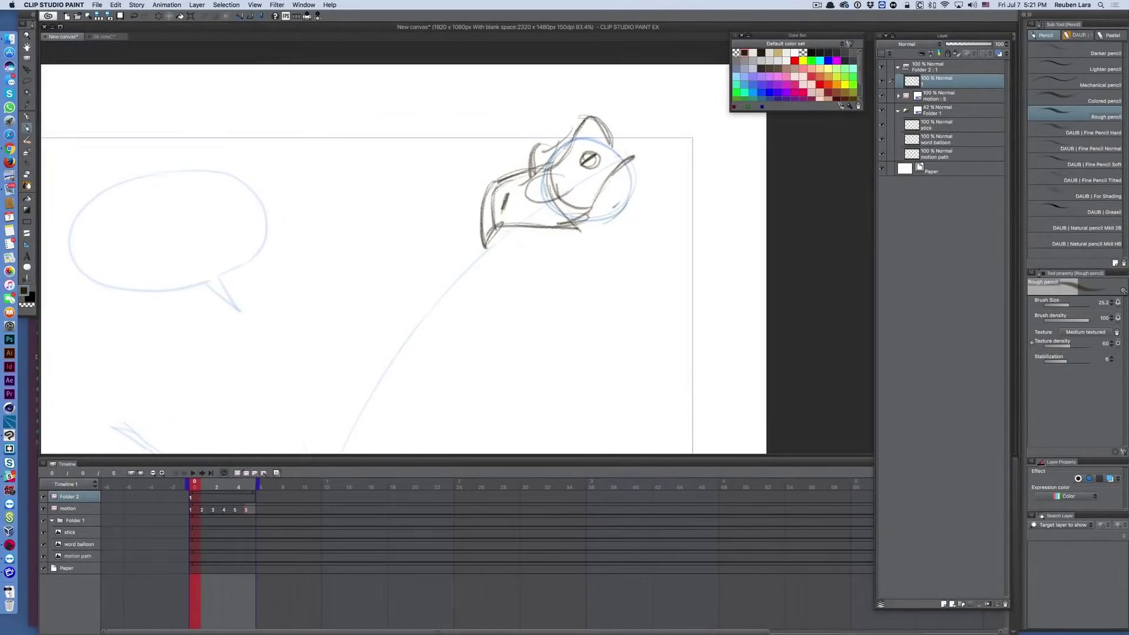
Step: Sketch the angular jaw, neck and cheek outline around the creature's head with the Rough pencil
{"action": "mouse_move", "coordinate": [489, 246]}
{"action": "left_mouse_down"}
{"action": "mouse_move", "coordinate": [536, 296]}
{"action": "mouse_move", "coordinate": [588, 258]}
{"action": "left_mouse_up"}
{"action": "left_click_drag", "start_coordinate": [646, 176], "coordinate": [576, 265]}
{"action": "mouse_move", "coordinate": [546, 150]}
{"action": "left_mouse_down"}
{"action": "mouse_move", "coordinate": [606, 97]}
{"action": "mouse_move", "coordinate": [658, 152]}
{"action": "left_mouse_up"}
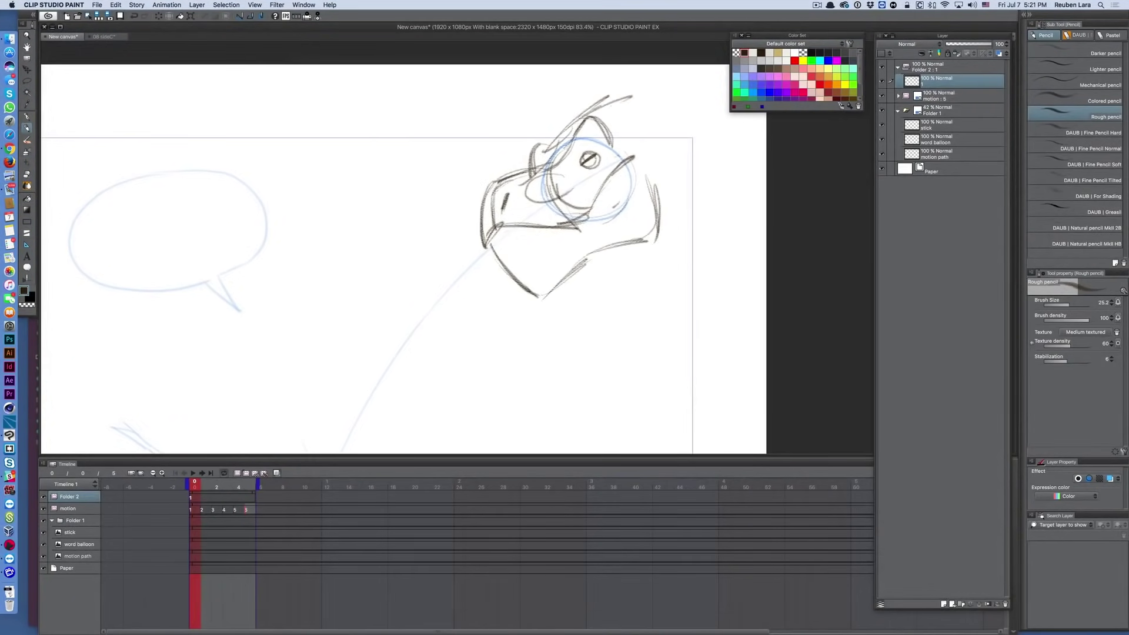
{"action": "left_click_drag", "start_coordinate": [602, 97], "coordinate": [652, 155]}
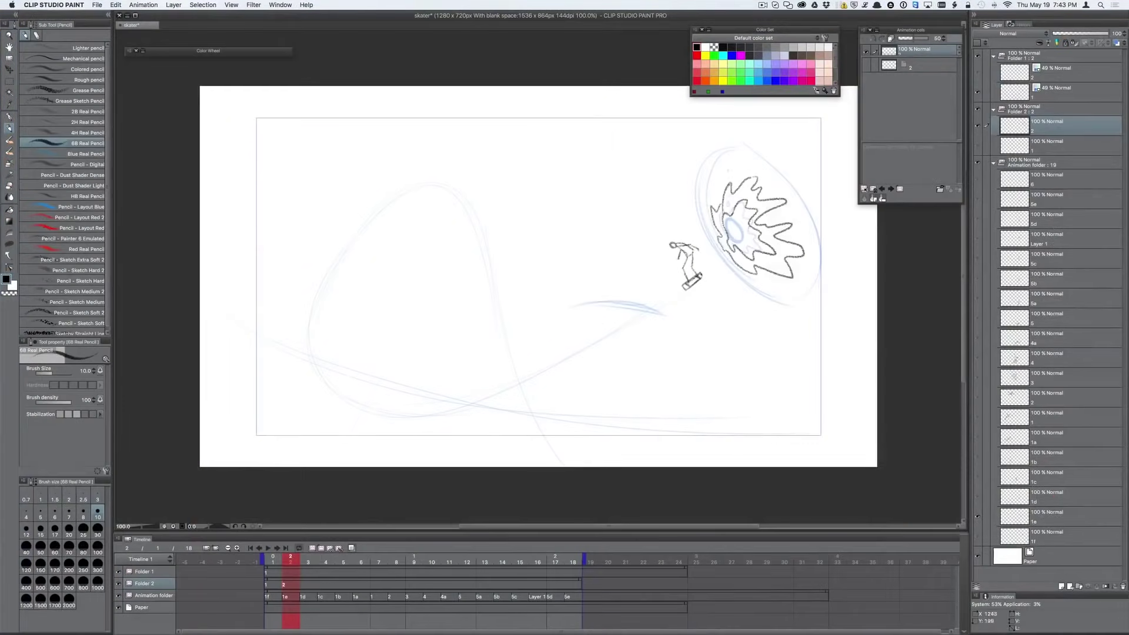
Step: Draw the splash in the skater animation breaking into separate outward-flying shapes on a new frame 3 cel of Folder 2
{"action": "mouse_move", "coordinate": [730, 175]}
{"action": "left_mouse_down"}
{"action": "mouse_move", "coordinate": [775, 142]}
{"action": "mouse_move", "coordinate": [756, 166]}
{"action": "mouse_move", "coordinate": [802, 159]}
{"action": "left_mouse_up"}
{"action": "mouse_move", "coordinate": [721, 178]}
{"action": "left_mouse_down"}
{"action": "mouse_move", "coordinate": [727, 142]}
{"action": "mouse_move", "coordinate": [723, 179]}
{"action": "left_mouse_up"}
{"action": "mouse_move", "coordinate": [703, 167]}
{"action": "left_mouse_down"}
{"action": "mouse_move", "coordinate": [714, 204]}
{"action": "mouse_move", "coordinate": [837, 189]}
{"action": "left_mouse_up"}
{"action": "left_click_drag", "start_coordinate": [767, 232], "coordinate": [791, 233]}
{"action": "mouse_move", "coordinate": [699, 208]}
{"action": "left_mouse_down"}
{"action": "mouse_move", "coordinate": [720, 233]}
{"action": "mouse_move", "coordinate": [838, 238]}
{"action": "left_mouse_up"}
{"action": "left_click_drag", "start_coordinate": [777, 270], "coordinate": [828, 273]}
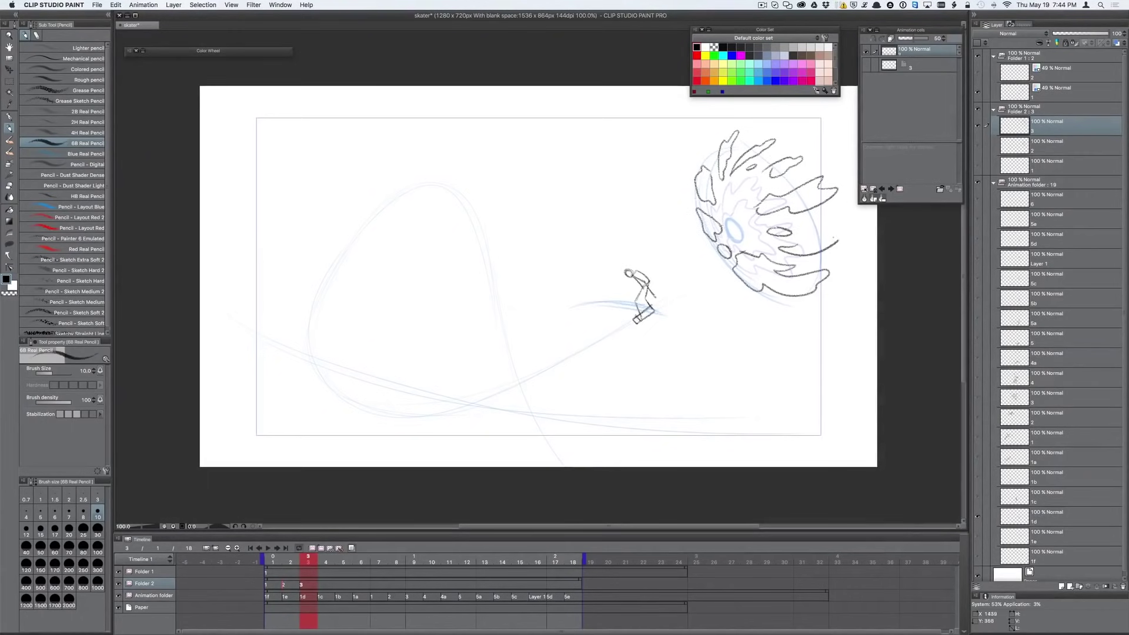
Step: Draw the splash pieces on a new frame 4 cel, smaller and farther out from the impact point
{"action": "left_click_drag", "start_coordinate": [798, 153], "coordinate": [826, 143]}
{"action": "left_click_drag", "start_coordinate": [770, 133], "coordinate": [820, 115]}
{"action": "left_click_drag", "start_coordinate": [743, 128], "coordinate": [759, 114]}
{"action": "left_click_drag", "start_coordinate": [791, 202], "coordinate": [851, 171]}
{"action": "left_click_drag", "start_coordinate": [813, 225], "coordinate": [858, 239]}
{"action": "left_click_drag", "start_coordinate": [757, 281], "coordinate": [841, 269]}
{"action": "left_click_drag", "start_coordinate": [726, 259], "coordinate": [735, 269]}
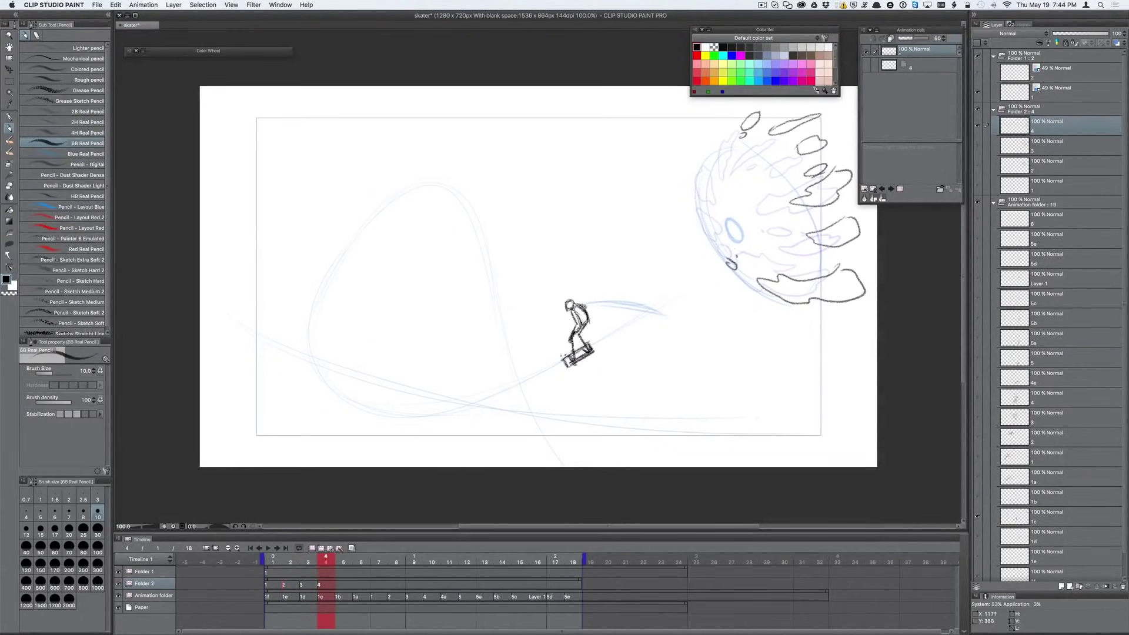
Step: Draw the last scattered droplets on a new frame 5 cel and shorten the Folder 2 clip to end after that frame
{"action": "left_click_drag", "start_coordinate": [698, 177], "coordinate": [700, 207]}
{"action": "left_click", "coordinate": [342, 566]}
{"action": "left_click", "coordinate": [321, 548]}
{"action": "left_click_drag", "start_coordinate": [801, 121], "coordinate": [814, 113]}
{"action": "left_click_drag", "start_coordinate": [825, 233], "coordinate": [837, 229]}
{"action": "left_click_drag", "start_coordinate": [815, 179], "coordinate": [824, 174]}
{"action": "left_click_drag", "start_coordinate": [807, 148], "coordinate": [816, 144]}
{"action": "left_click_drag", "start_coordinate": [580, 581], "coordinate": [351, 582]}
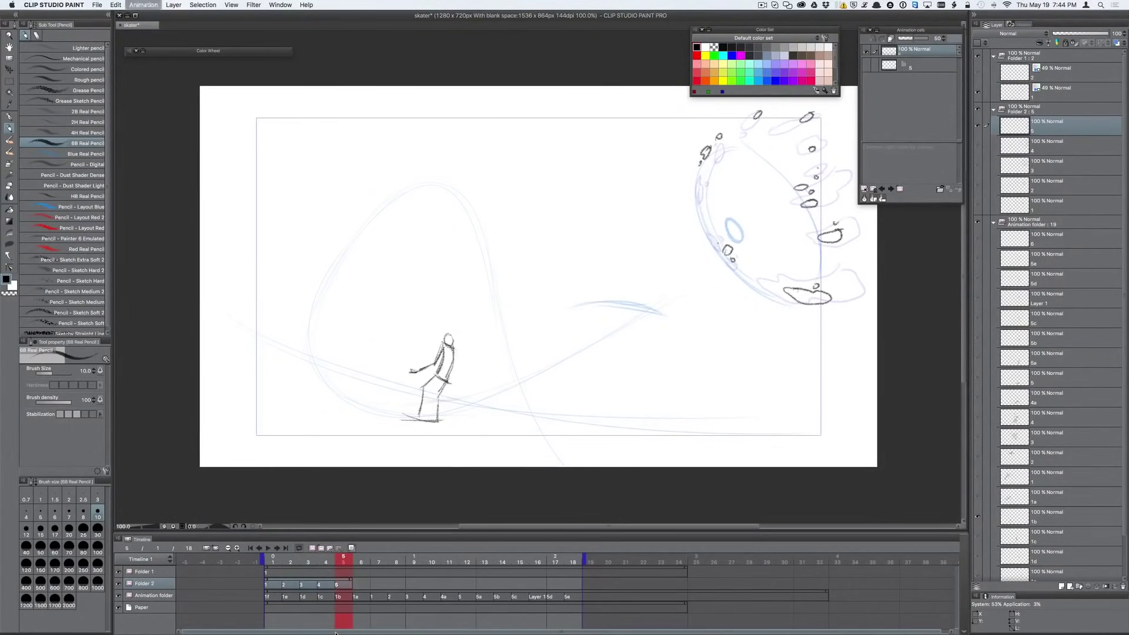
{"action": "key", "text": "space"}
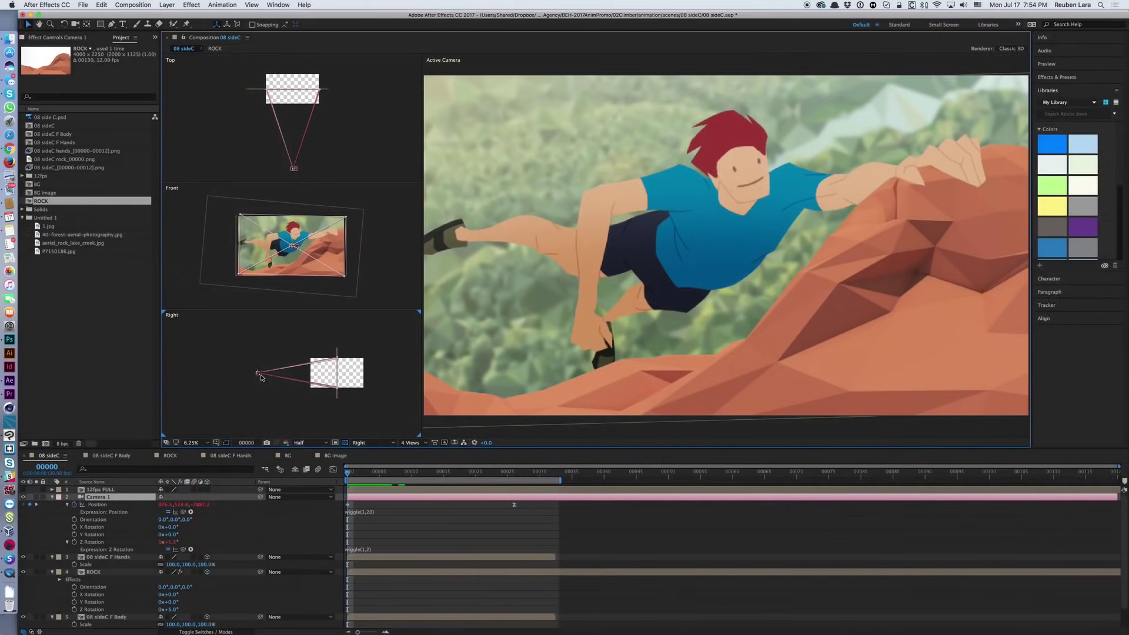
Step: Switch to After Effects, try pulling Camera 1 back in the Right view and preview the 08 sideC composition
{"action": "left_click_drag", "start_coordinate": [261, 377], "coordinate": [53, 378]}
{"action": "key", "text": "space"}
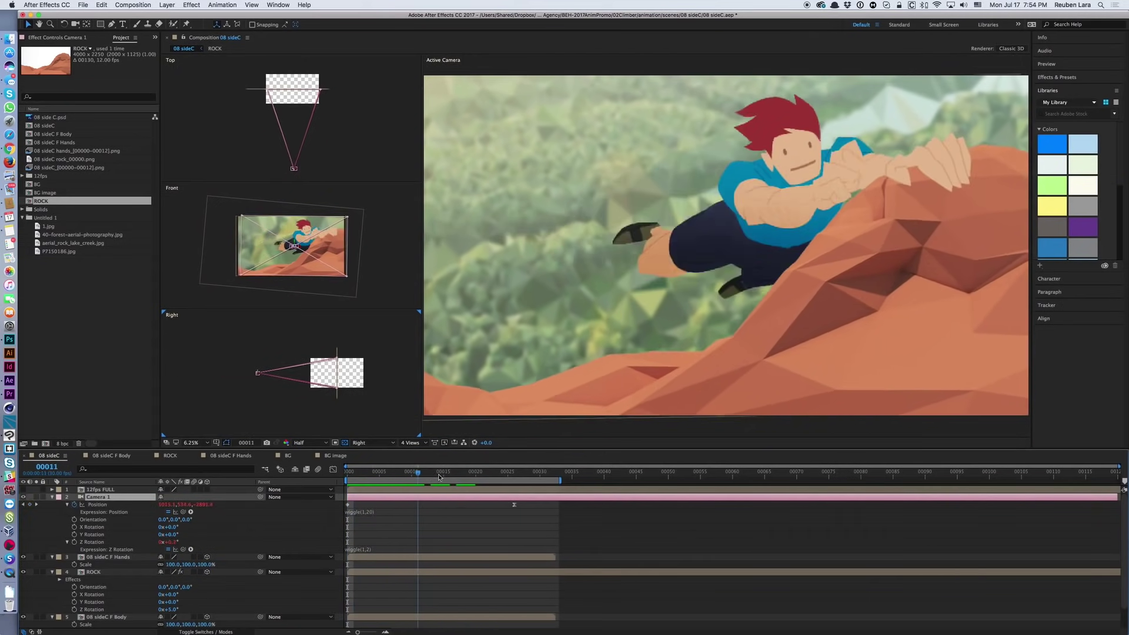
{"action": "key", "text": "space"}
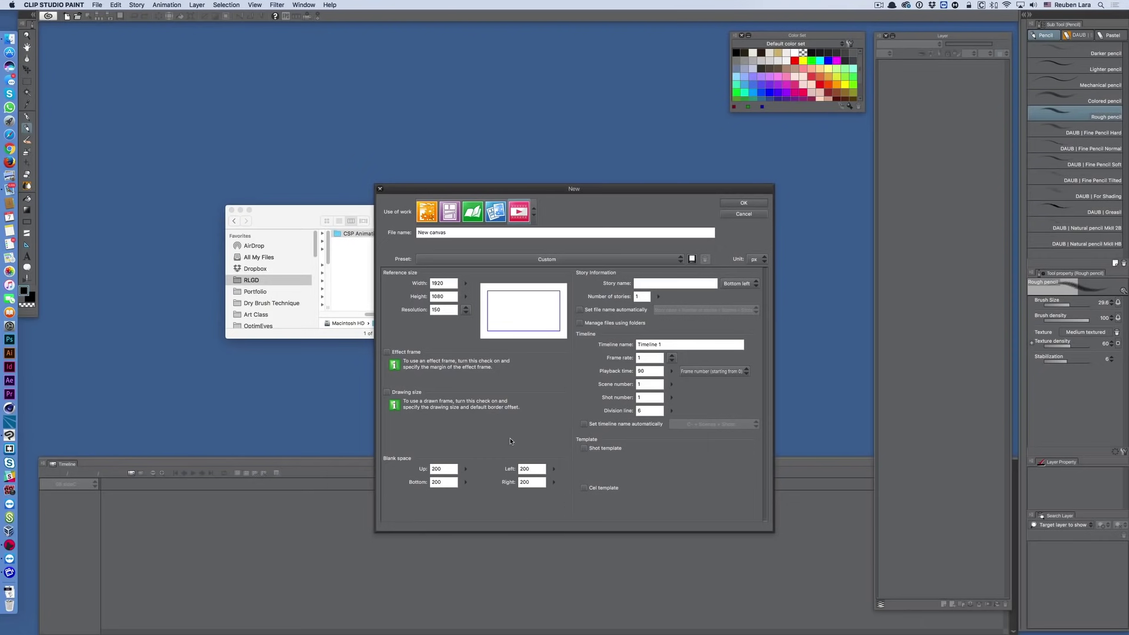
Step: Set the new canvas's Up and Bottom blank space to 400 px each
{"action": "double_click", "coordinate": [435, 468]}
{"action": "type", "text": "400"}
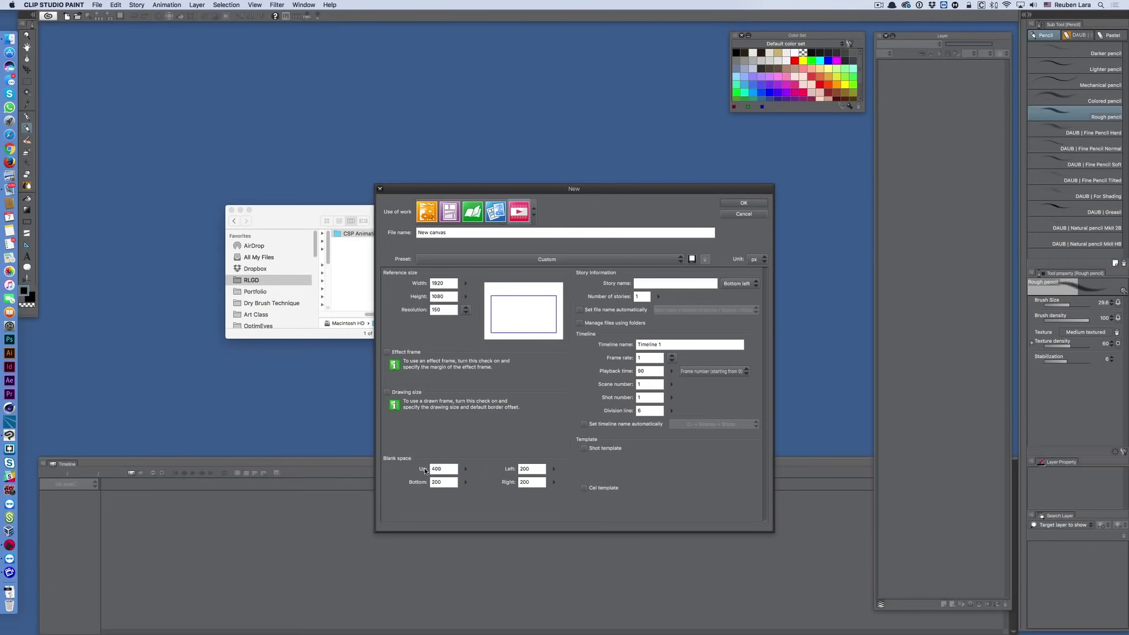
{"action": "key", "text": "Tab"}
{"action": "type", "text": "400"}
{"action": "key", "text": "Tab"}
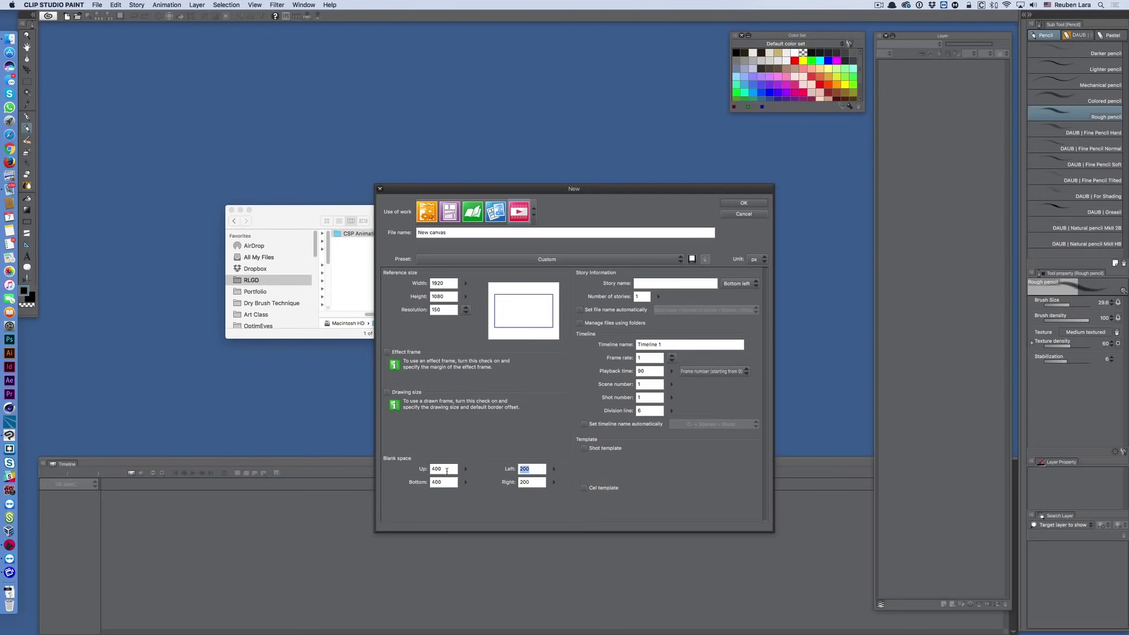
Step: Return the canvas's Up and Bottom blank space to 200 px each
{"action": "double_click", "coordinate": [447, 469]}
{"action": "type", "text": "200"}
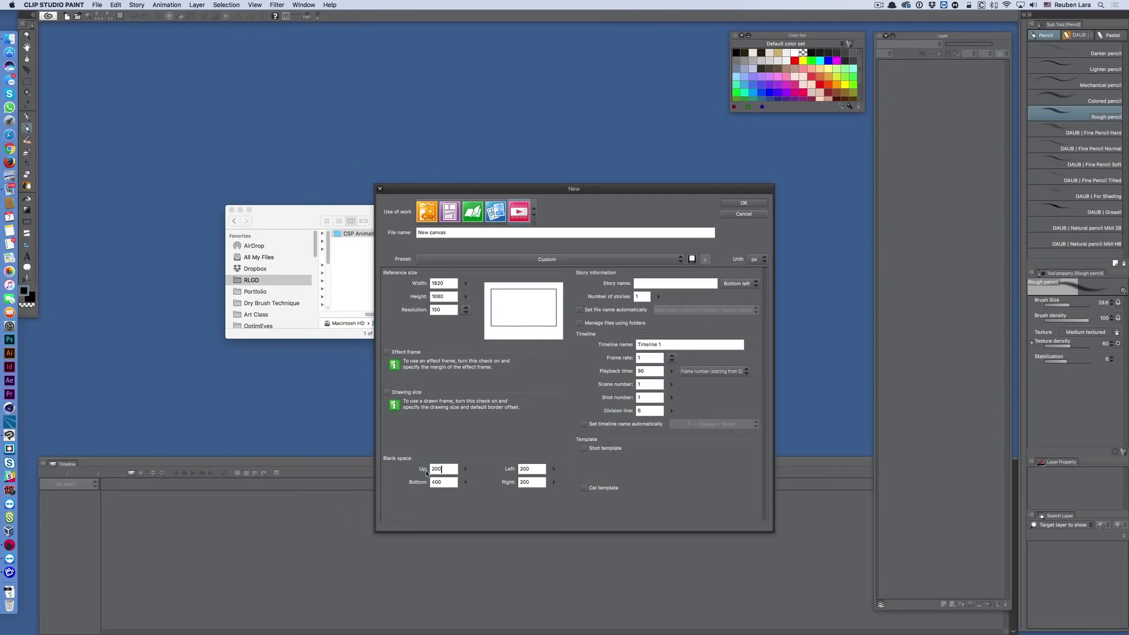
{"action": "key", "text": "Tab"}
{"action": "type", "text": "0"}
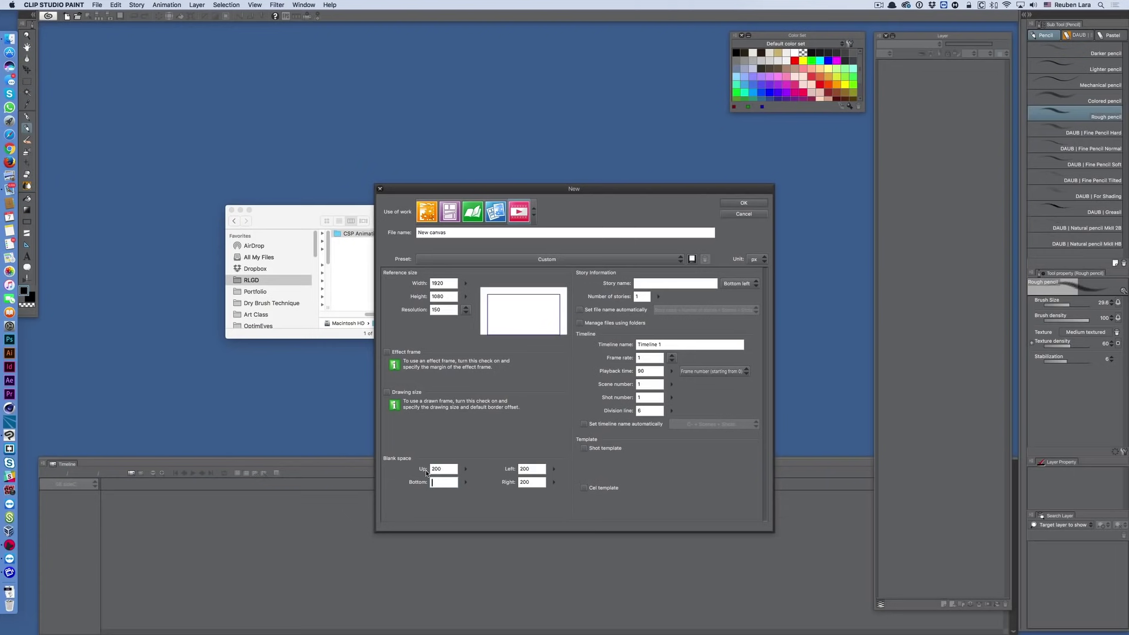
{"action": "type", "text": "00"}
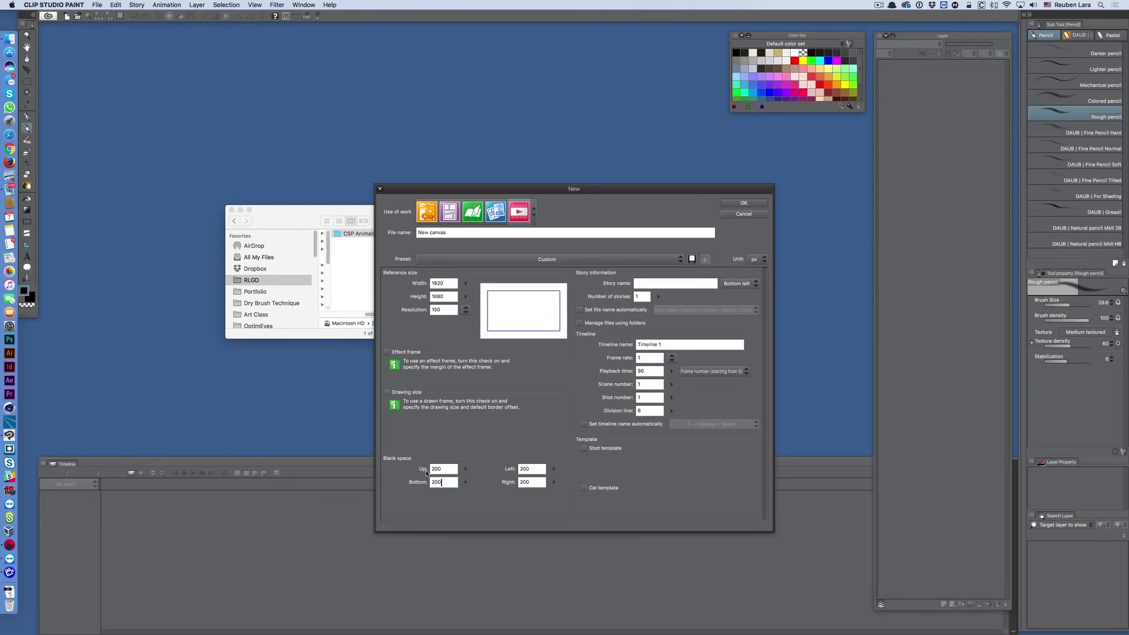
Step: Set the timeline frame rate to 12 and create the 1920 x 1080 px animation canvas
{"action": "double_click", "coordinate": [654, 358]}
{"action": "type", "text": "12"}
{"action": "left_click", "coordinate": [744, 203]}
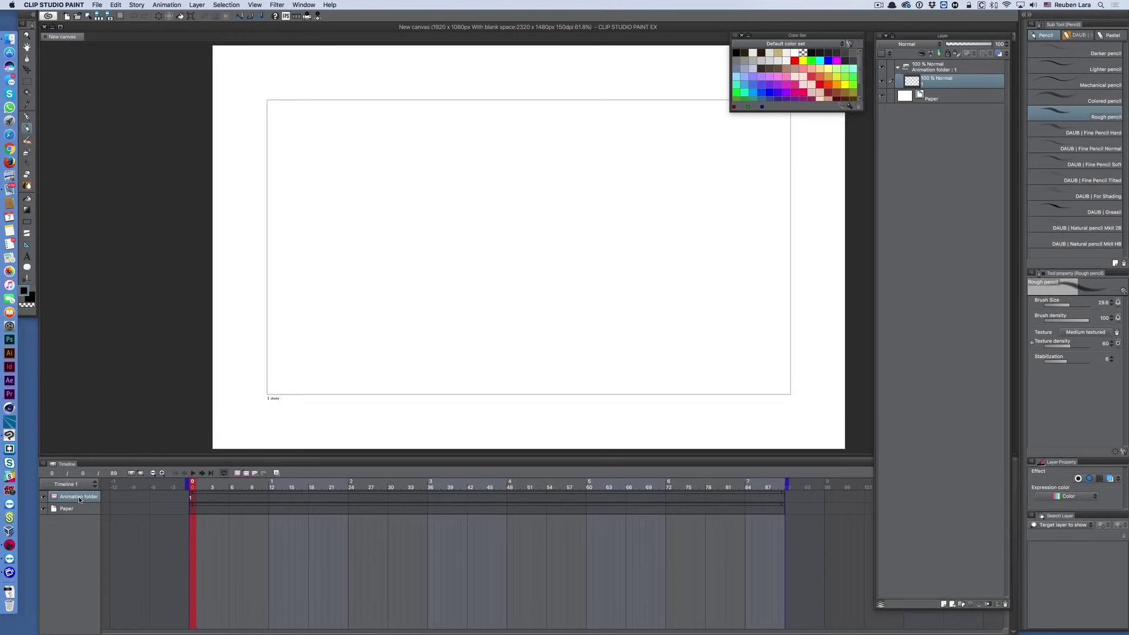
Step: Hide the Timeline palette and show it again
{"action": "left_click", "coordinate": [43, 463]}
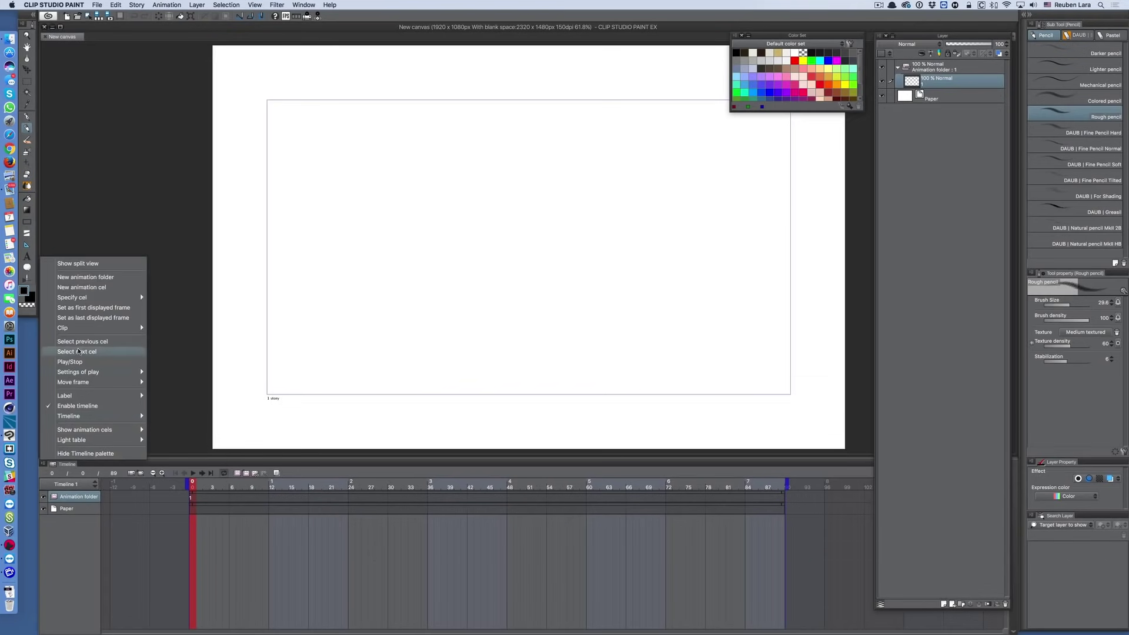
{"action": "left_click", "coordinate": [79, 452]}
{"action": "left_click", "coordinate": [307, 4]}
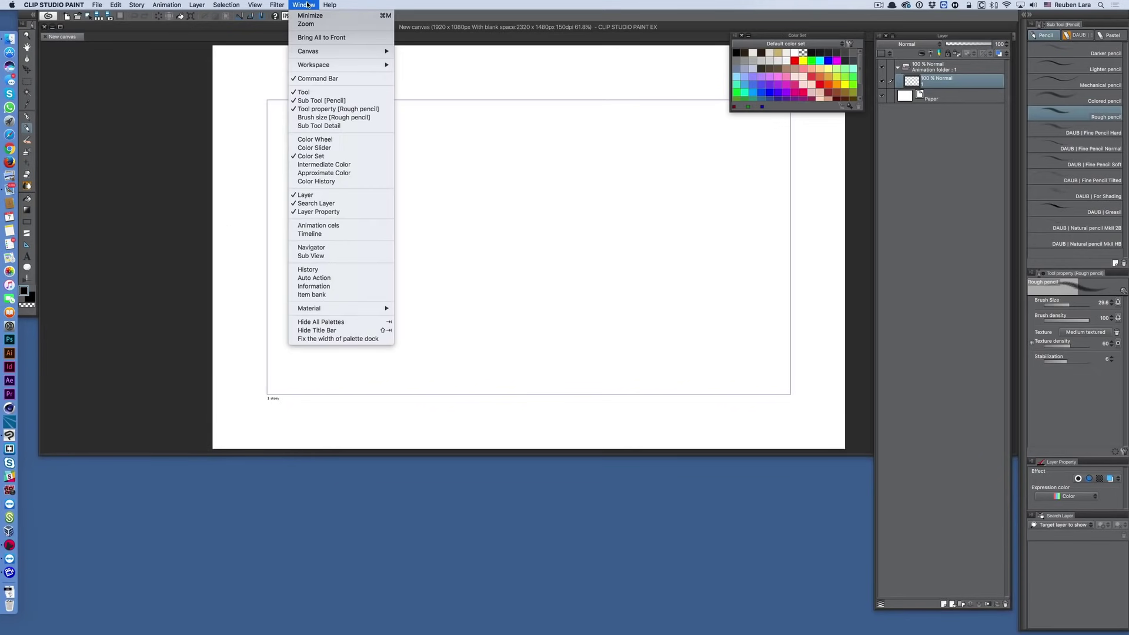
{"action": "left_click", "coordinate": [329, 232]}
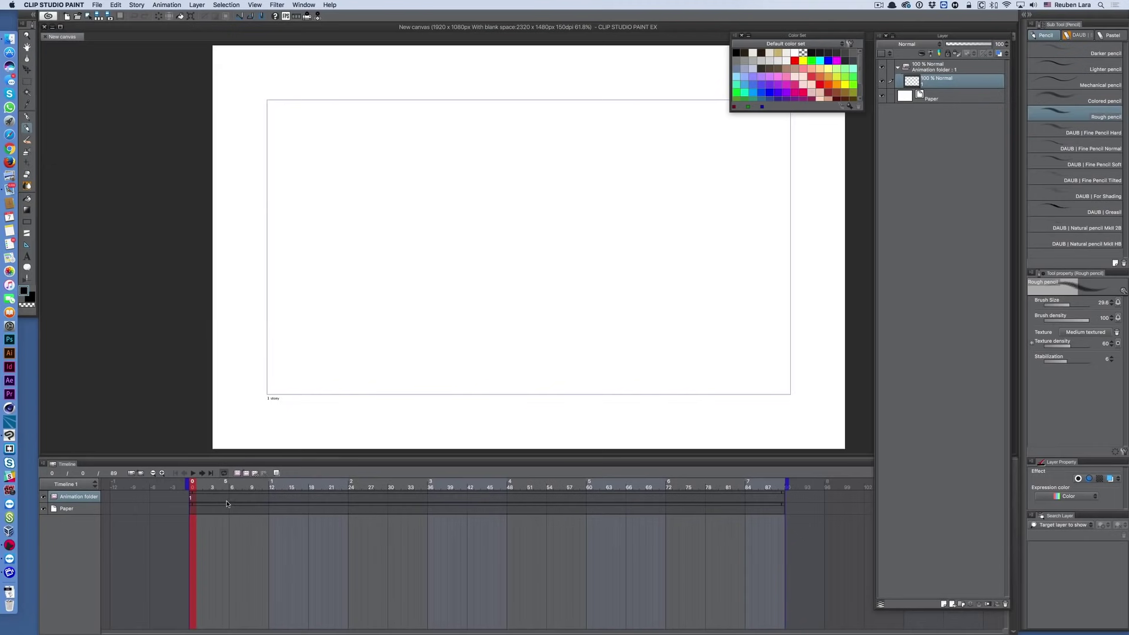
Step: Add a raster layer directly above the Paper layer
{"action": "left_click", "coordinate": [191, 499]}
{"action": "left_click", "coordinate": [936, 94]}
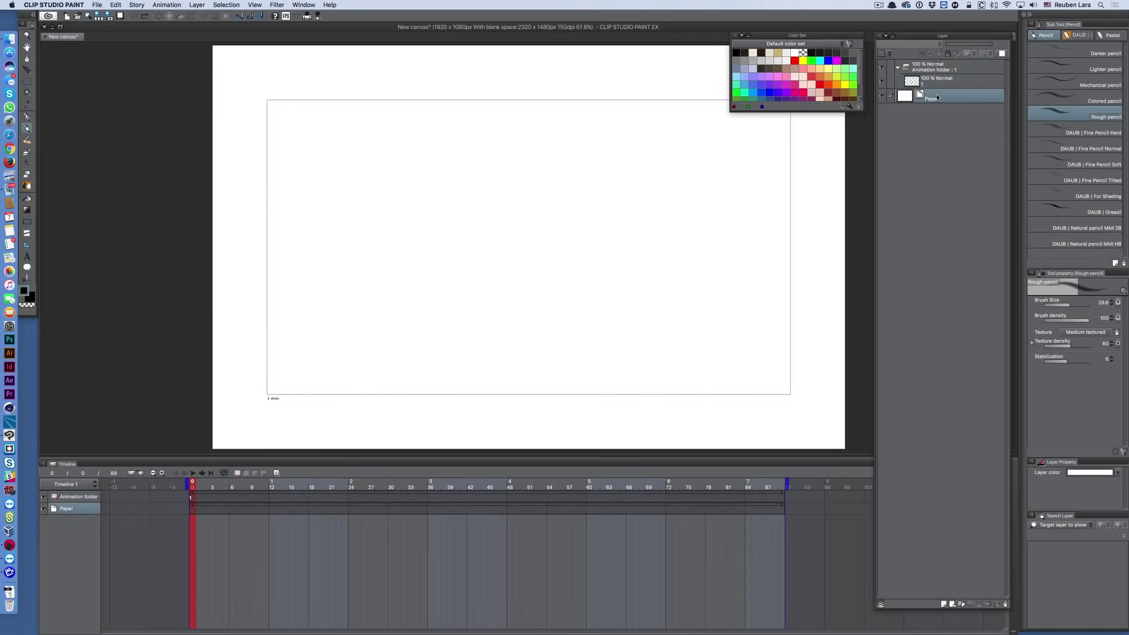
{"action": "left_click", "coordinate": [944, 604]}
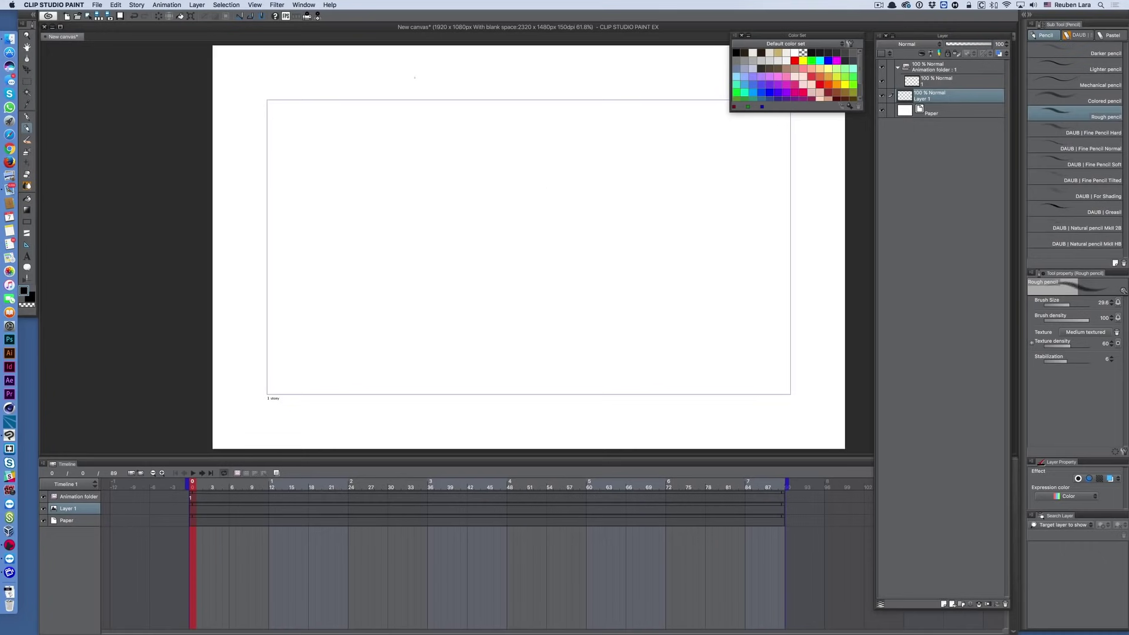
Step: Add two animation folders above Layer 1 and delete both folders along with Layer 1
{"action": "left_click", "coordinate": [167, 4]}
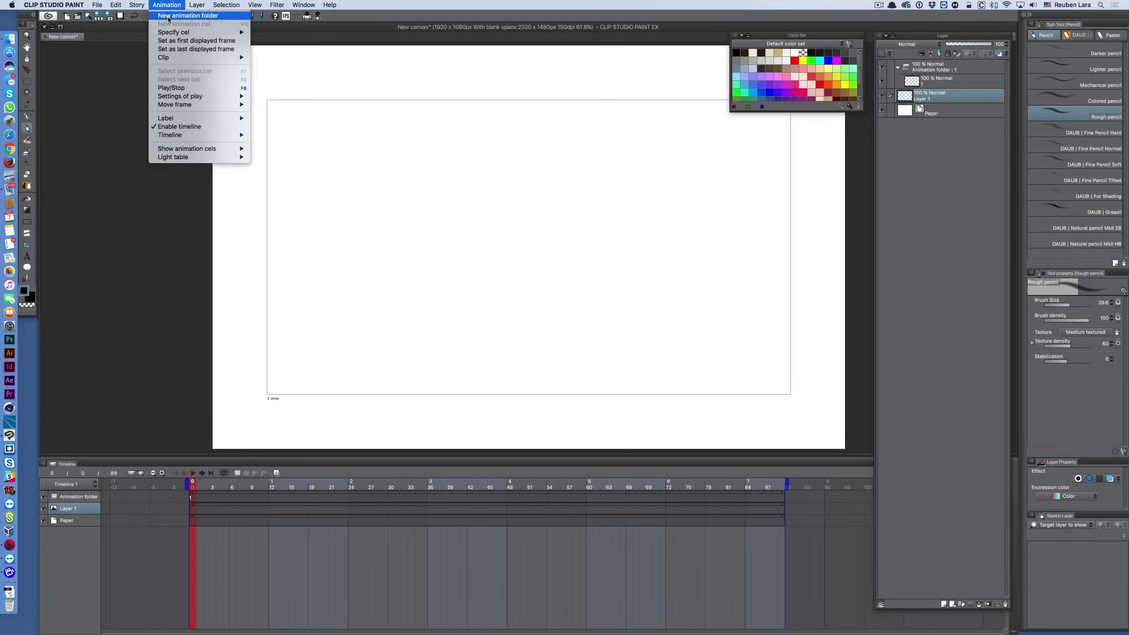
{"action": "left_click", "coordinate": [168, 18]}
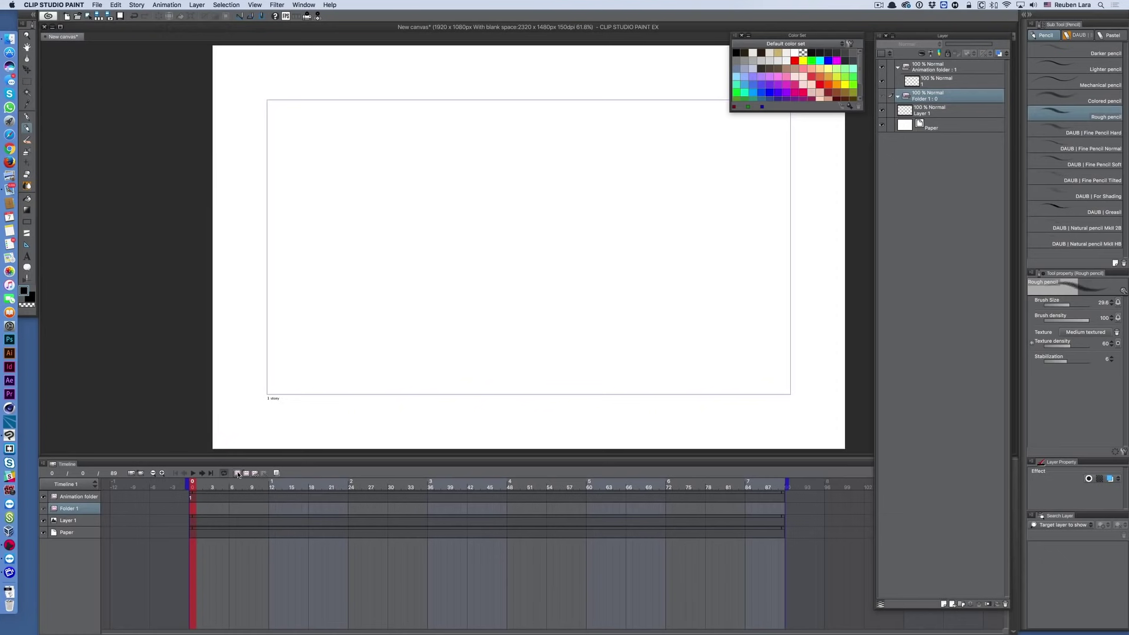
{"action": "left_click", "coordinate": [238, 474]}
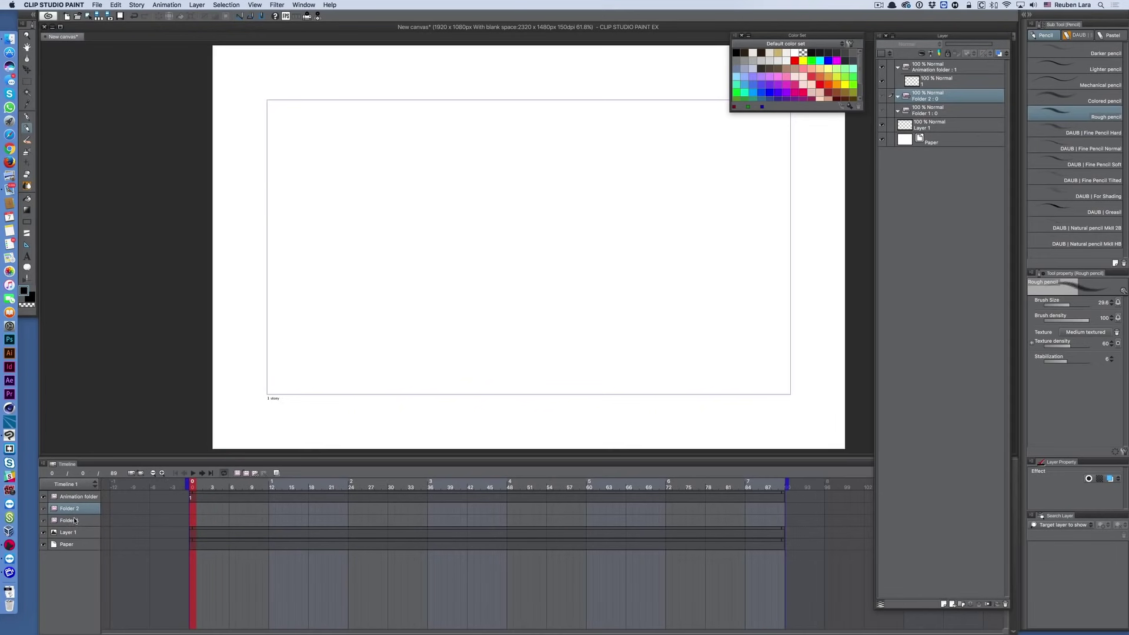
{"action": "left_click", "coordinate": [924, 110], "text": "shift"}
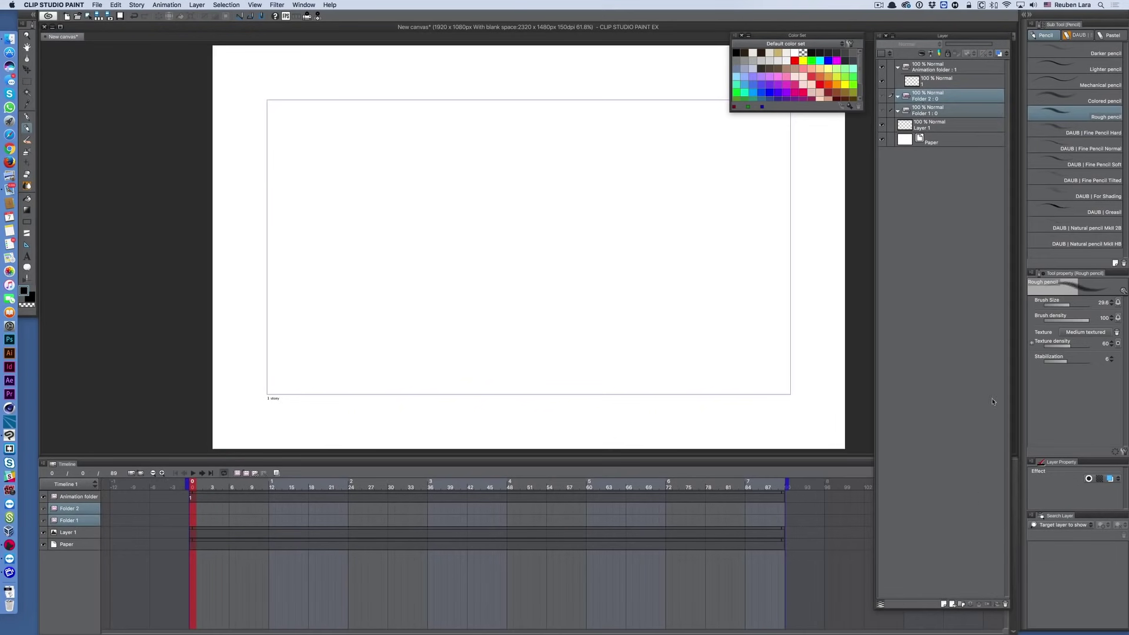
{"action": "left_click", "coordinate": [1004, 604]}
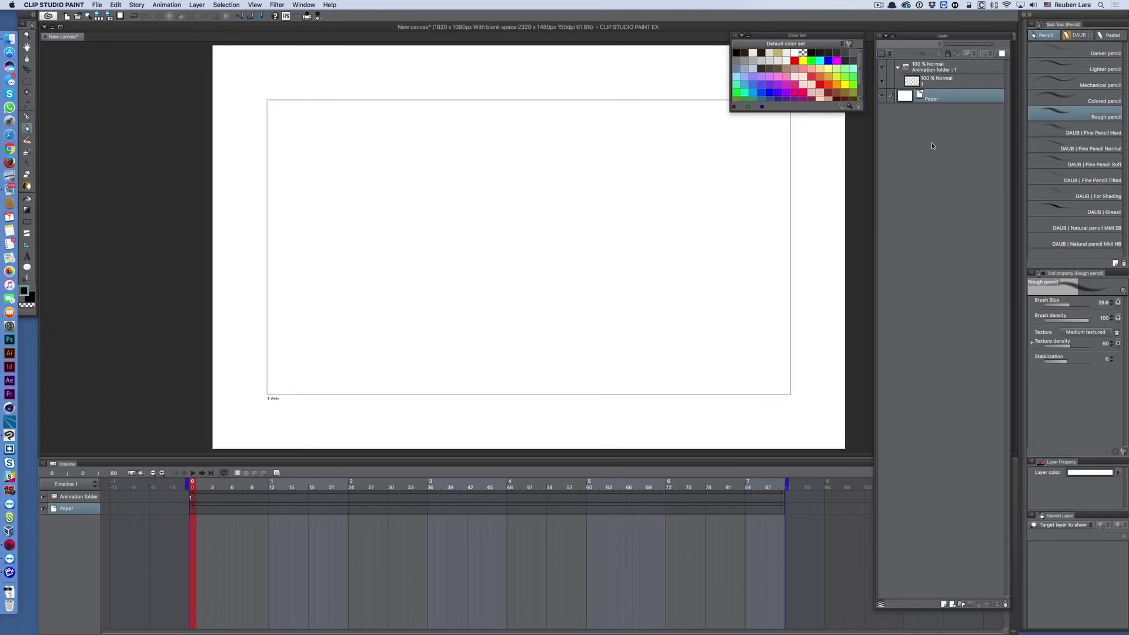
Step: Add a regular layer folder above the Paper layer and create three raster layers inside it
{"action": "left_click", "coordinate": [960, 603]}
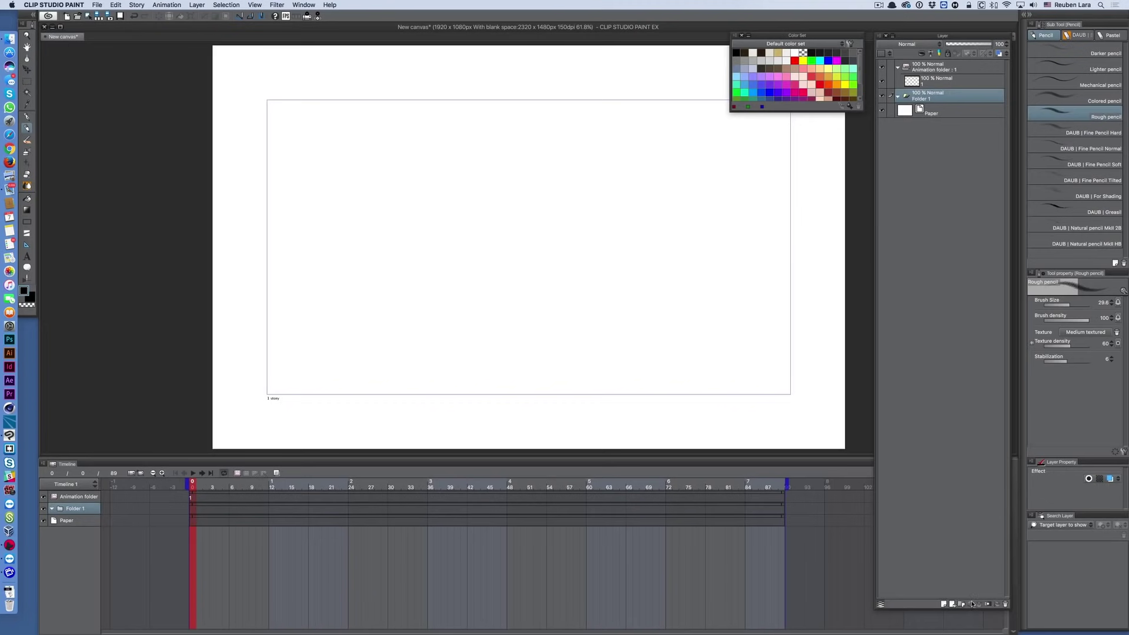
{"action": "left_click", "coordinate": [943, 603]}
{"action": "left_click", "coordinate": [944, 604]}
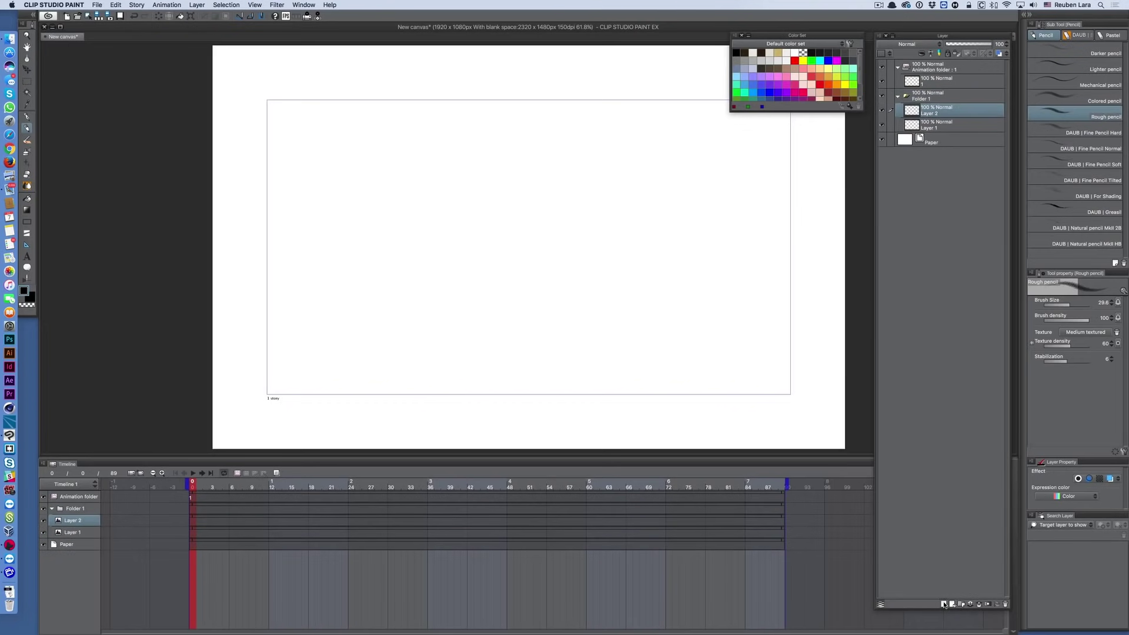
{"action": "left_click", "coordinate": [943, 604]}
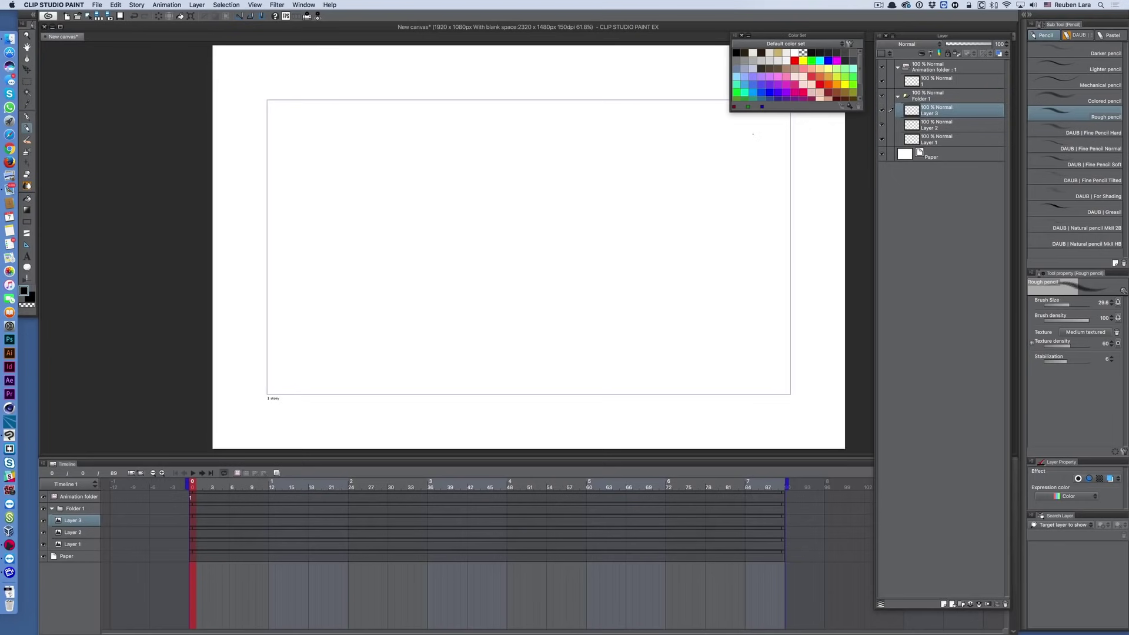
Step: Rename the folder's three layers, from lowest to highest, as motion path, word balloon and stick
{"action": "double_click", "coordinate": [927, 141]}
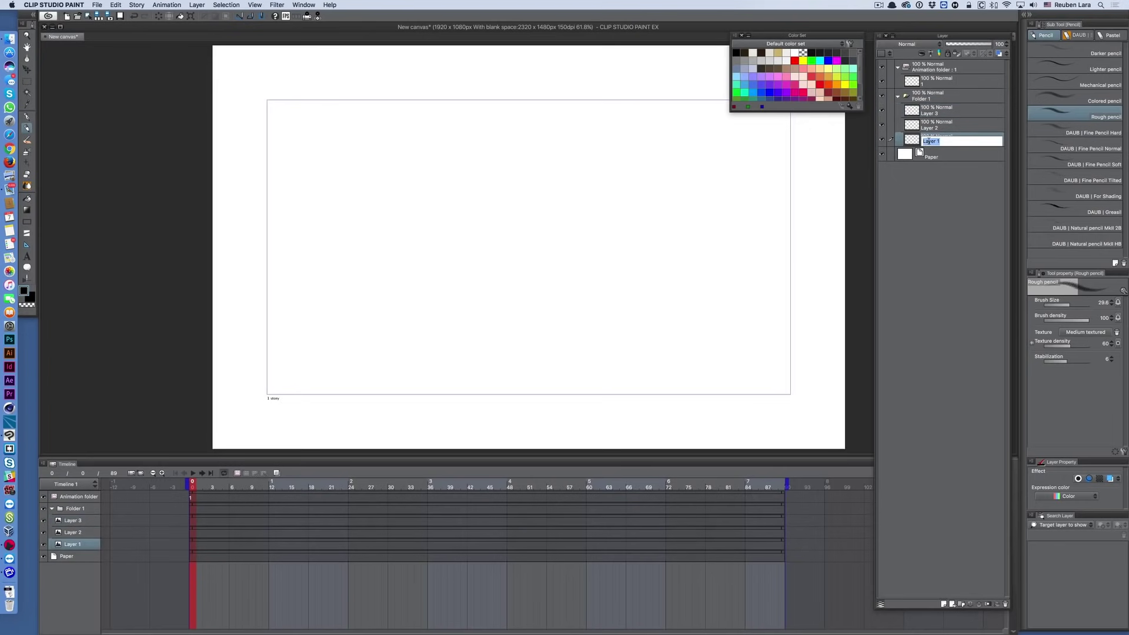
{"action": "type", "text": "motion path"}
{"action": "double_click", "coordinate": [930, 127]}
{"action": "type", "text": "word balloon"}
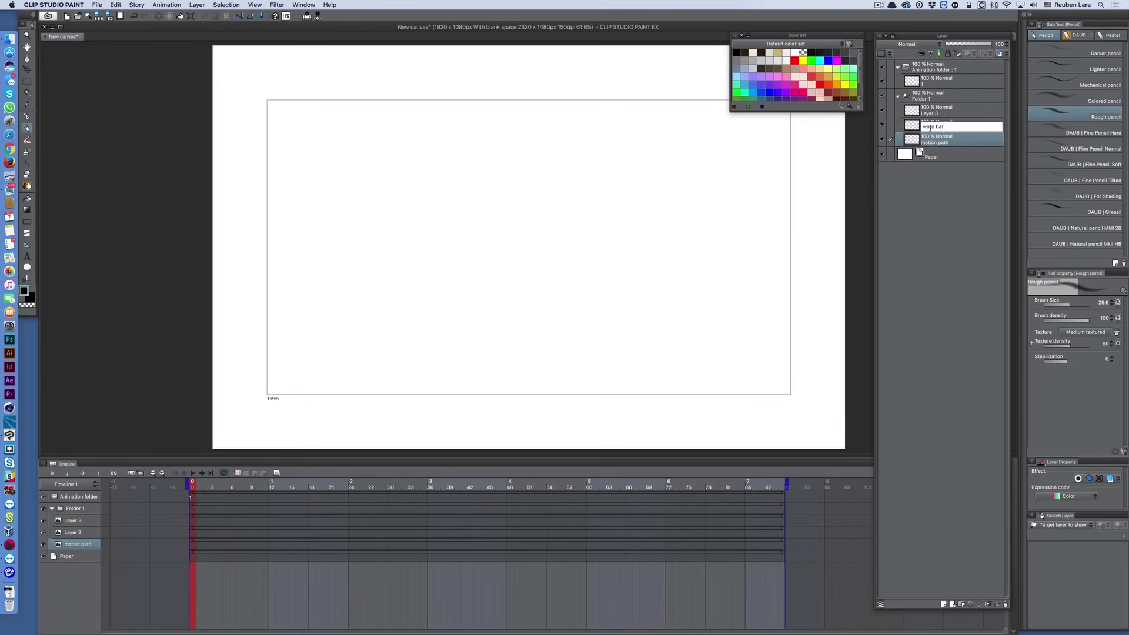
{"action": "key", "text": "Return"}
{"action": "double_click", "coordinate": [931, 111]}
{"action": "type", "text": "stick"}
{"action": "key", "text": "Return"}
Step: Sketch a motion path arc rising to the frame's upper-right corner, and a speech bubble on the word balloon layer
{"action": "mouse_move", "coordinate": [518, 372]}
{"action": "left_mouse_down"}
{"action": "mouse_move", "coordinate": [642, 179]}
{"action": "mouse_move", "coordinate": [738, 116]}
{"action": "left_mouse_up"}
{"action": "left_click_drag", "start_coordinate": [500, 321], "coordinate": [519, 366]}
{"action": "left_click", "coordinate": [940, 124]}
{"action": "mouse_move", "coordinate": [400, 125]}
{"action": "left_mouse_down"}
{"action": "mouse_move", "coordinate": [428, 207]}
{"action": "mouse_move", "coordinate": [403, 124]}
{"action": "left_mouse_up"}
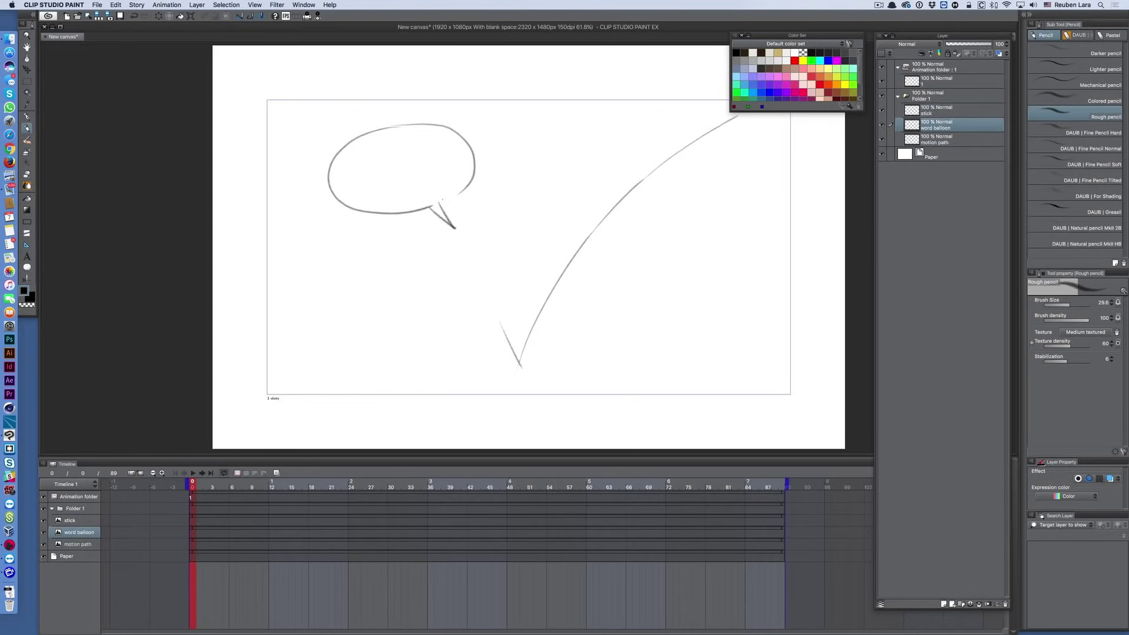
{"action": "left_click_drag", "start_coordinate": [458, 195], "coordinate": [438, 202]}
Step: Sketch a long thin stick on the stick layer, sloping down to the right past the frame's lower edge
{"action": "left_click", "coordinate": [940, 110]}
{"action": "left_click_drag", "start_coordinate": [359, 314], "coordinate": [386, 331]}
{"action": "left_click_drag", "start_coordinate": [367, 310], "coordinate": [533, 410]}
{"action": "left_click_drag", "start_coordinate": [388, 327], "coordinate": [542, 406]}
{"action": "left_click_drag", "start_coordinate": [526, 406], "coordinate": [572, 418]}
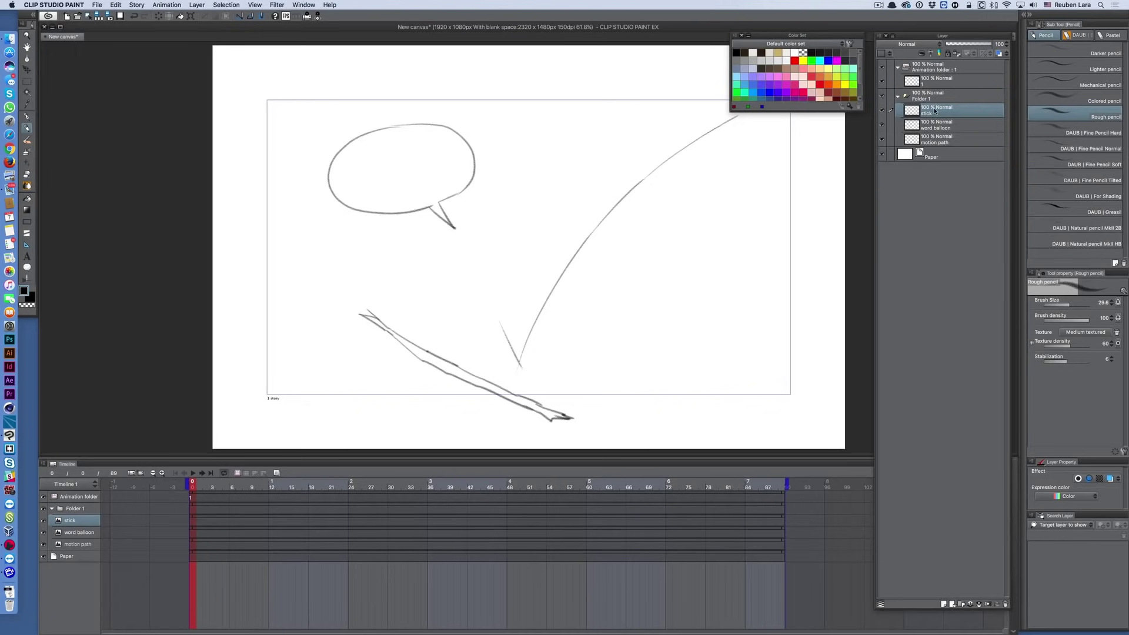
Step: Add four empty cels above cel 1 in the animation folder
{"action": "left_click", "coordinate": [948, 80]}
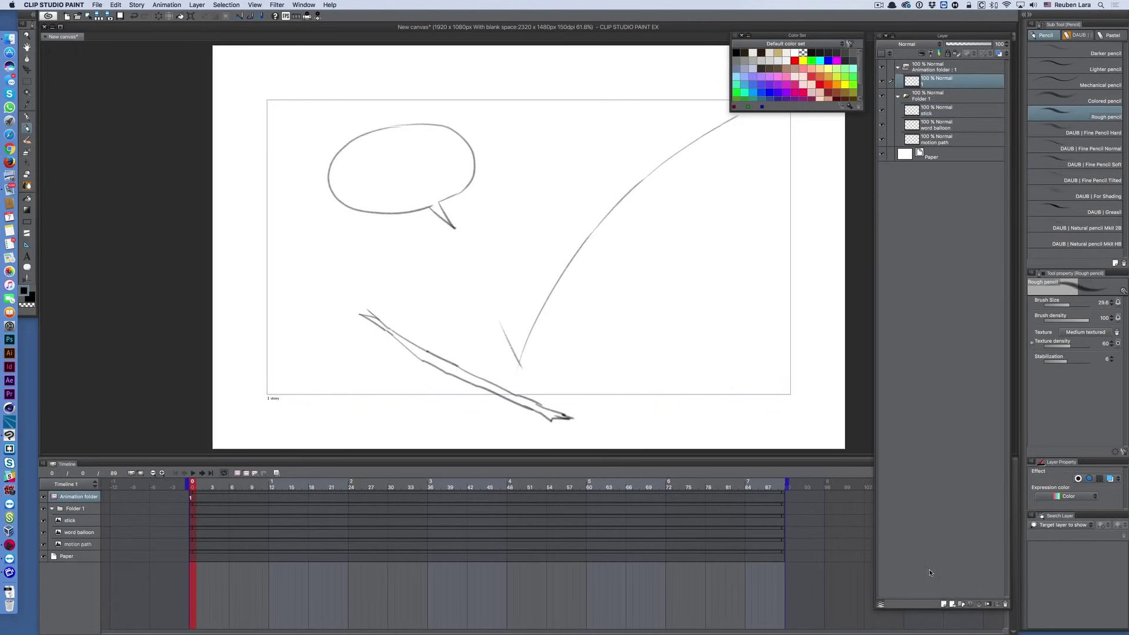
{"action": "left_click", "coordinate": [942, 603]}
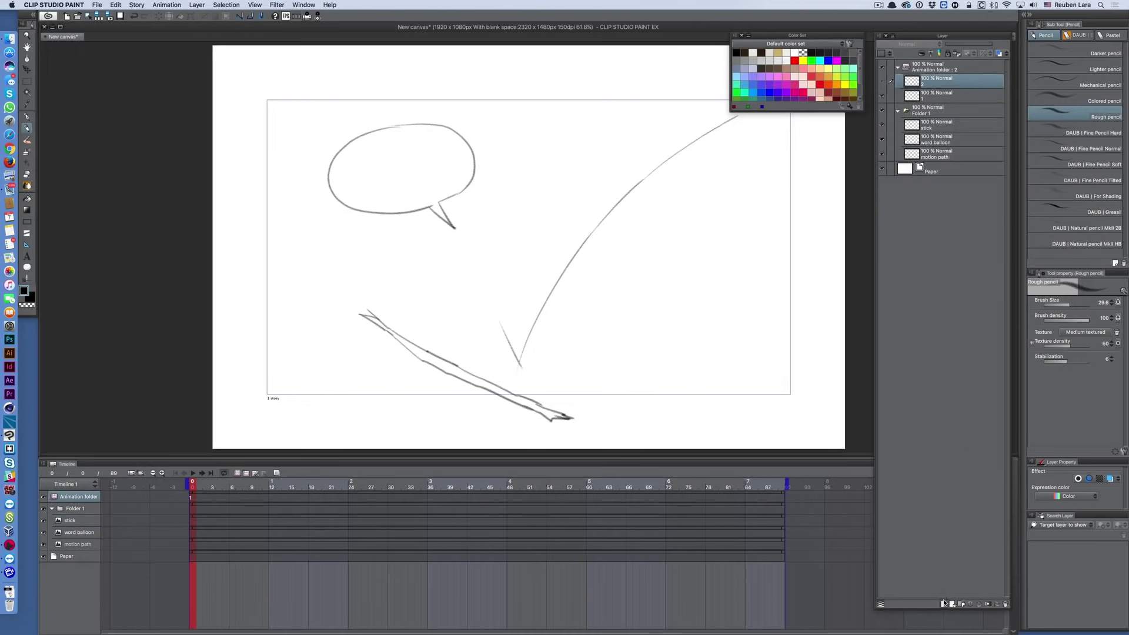
{"action": "left_click", "coordinate": [943, 603]}
{"action": "left_click", "coordinate": [942, 602]}
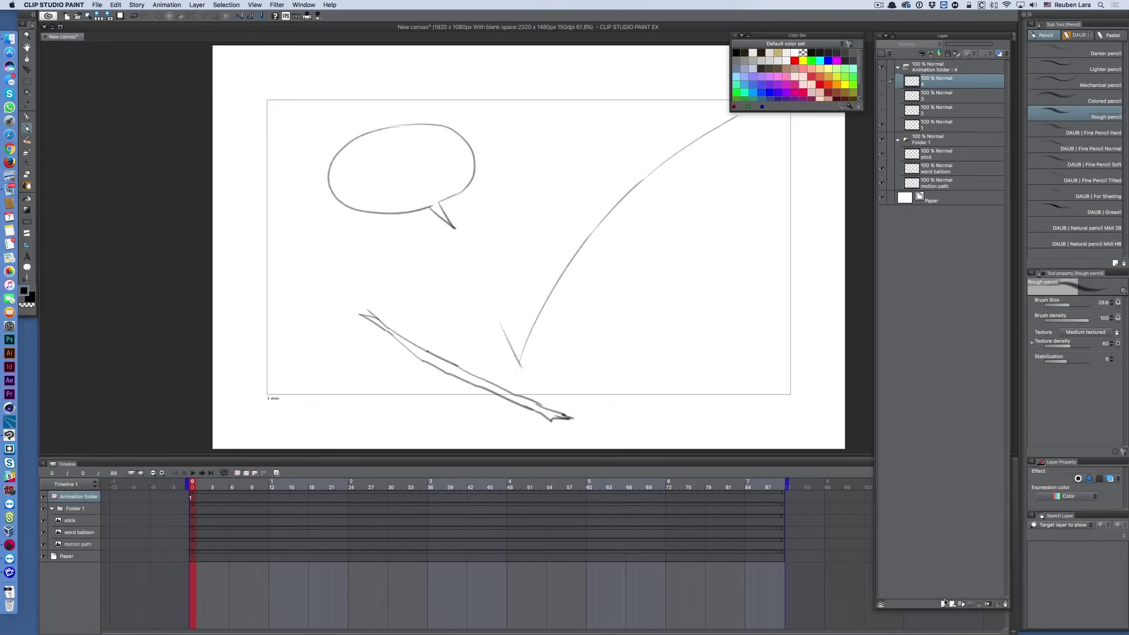
{"action": "left_click", "coordinate": [944, 603]}
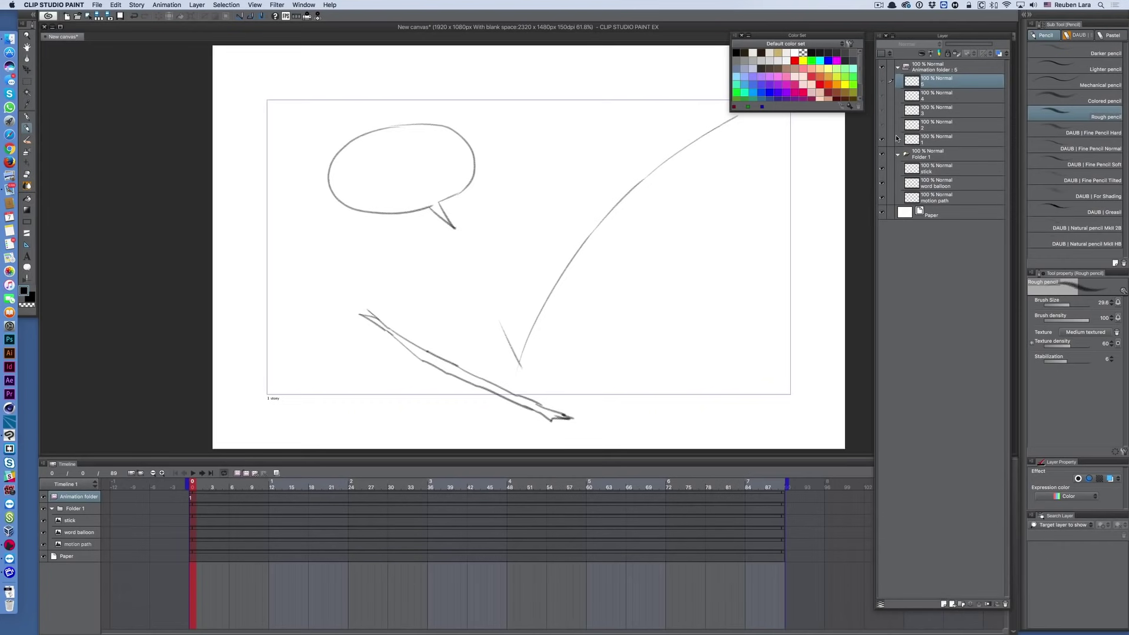
Step: Sketch a ball circle on cel 1 at the upper-right end of the motion path
{"action": "left_click", "coordinate": [929, 140]}
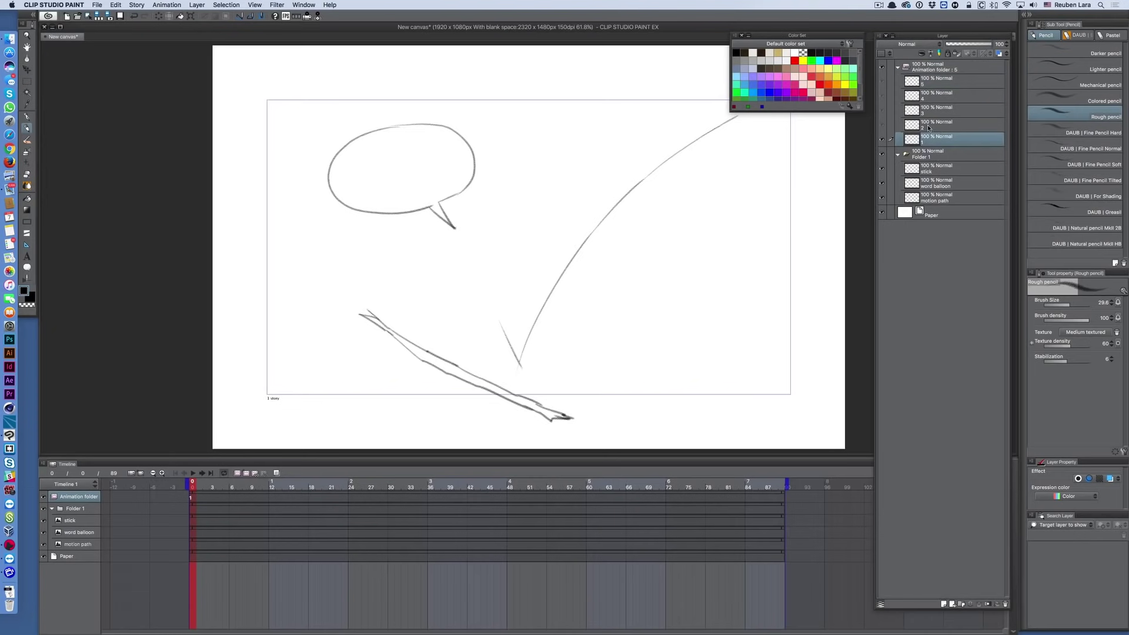
{"action": "left_click", "coordinate": [748, 35]}
{"action": "mouse_move", "coordinate": [713, 101]}
{"action": "left_mouse_down"}
{"action": "mouse_move", "coordinate": [704, 159]}
{"action": "mouse_move", "coordinate": [723, 102]}
{"action": "mouse_move", "coordinate": [739, 156]}
{"action": "left_mouse_up"}
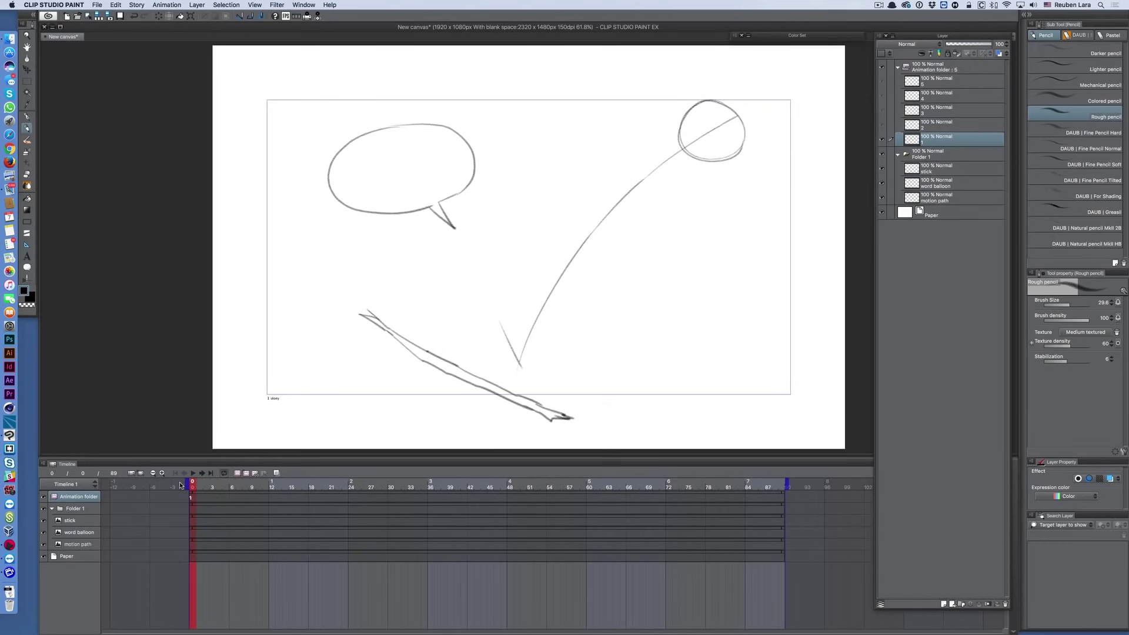
Step: Assign cel 2 to frame 1 of the animation folder and sketch the ball on it a little further down the motion path
{"action": "left_click", "coordinate": [192, 498]}
{"action": "left_click", "coordinate": [199, 488]}
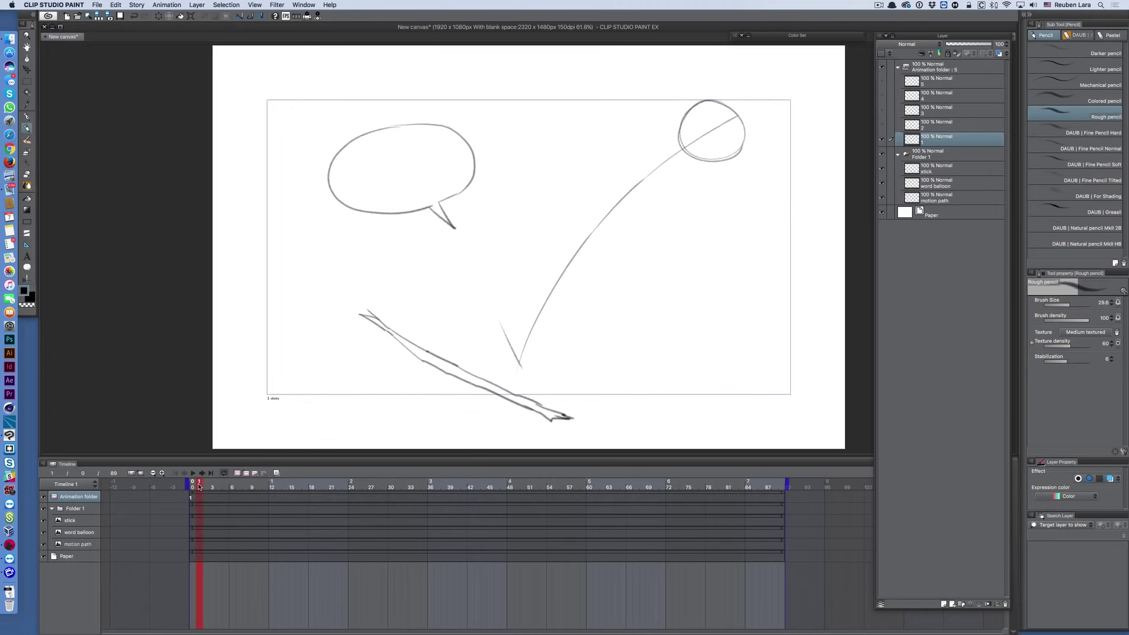
{"action": "left_click", "coordinate": [166, 5]}
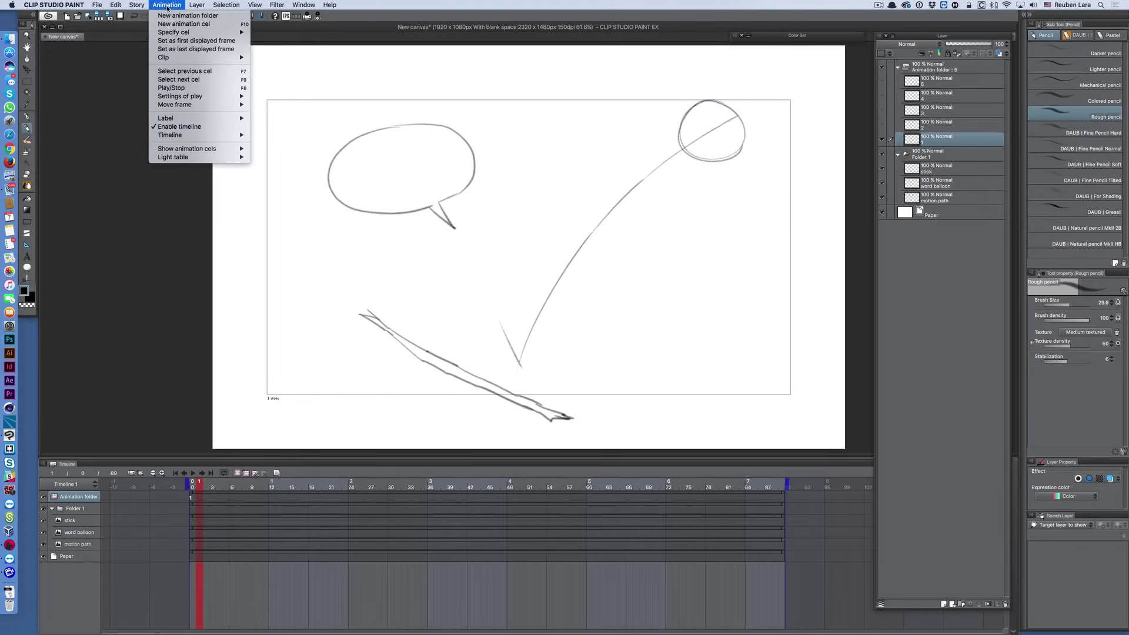
{"action": "mouse_move", "coordinate": [176, 31]}
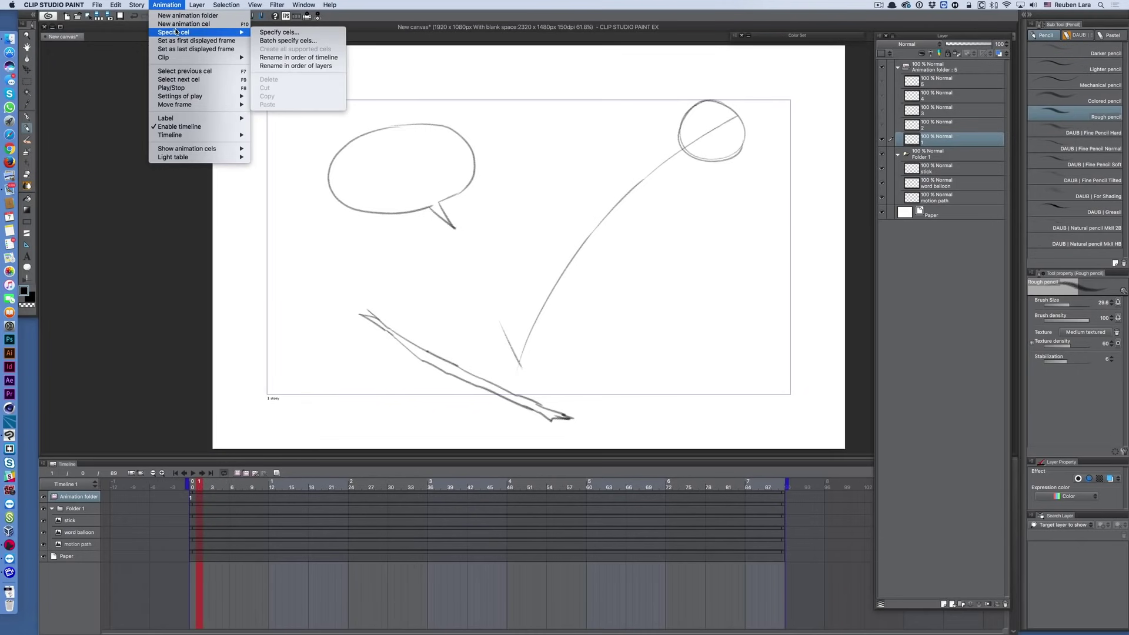
{"action": "left_click", "coordinate": [281, 32]}
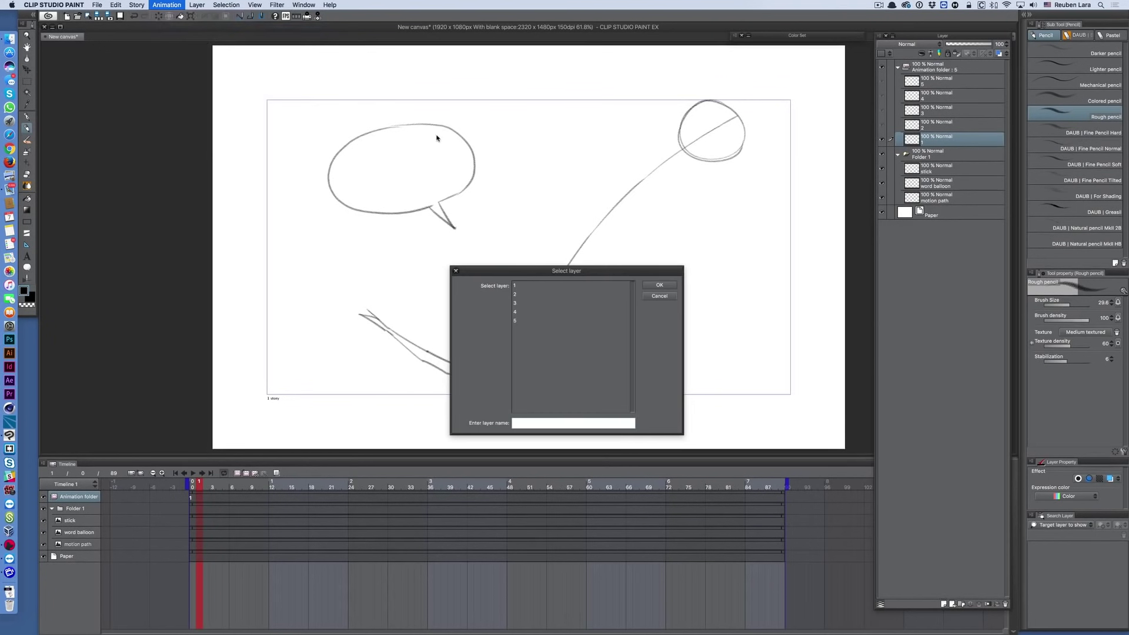
{"action": "left_click", "coordinate": [532, 285]}
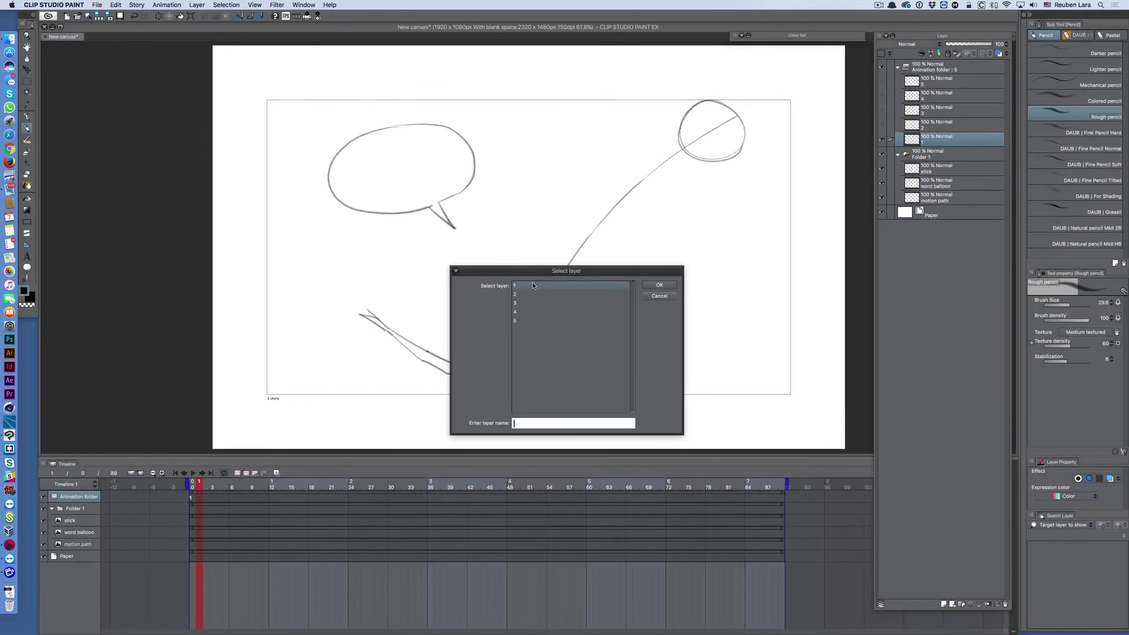
{"action": "left_click", "coordinate": [534, 292]}
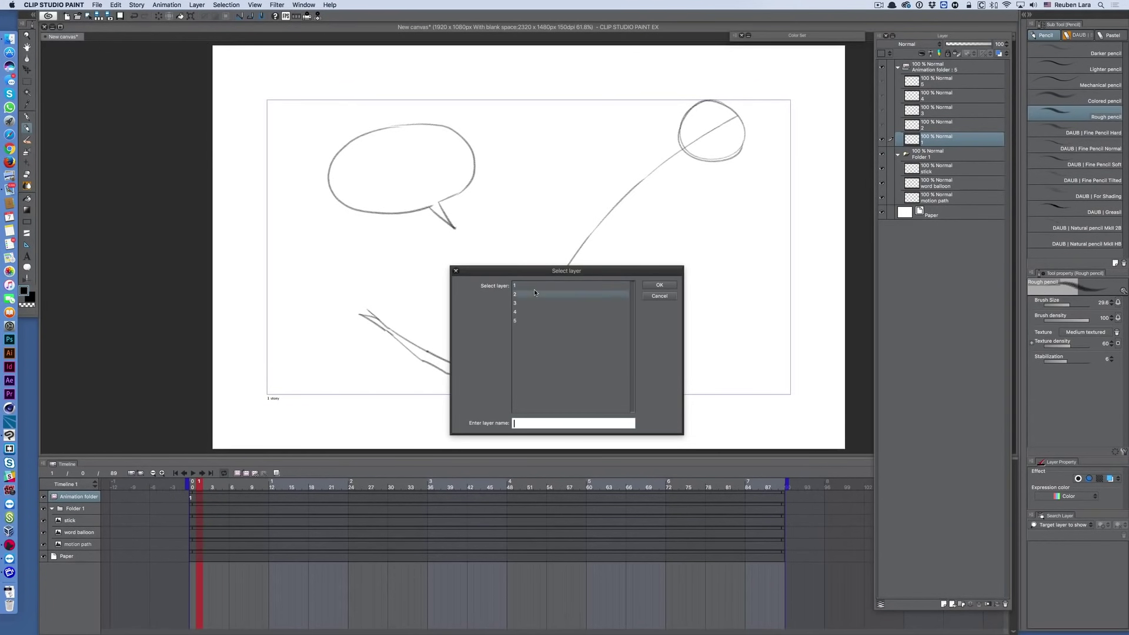
{"action": "left_click", "coordinate": [527, 321]}
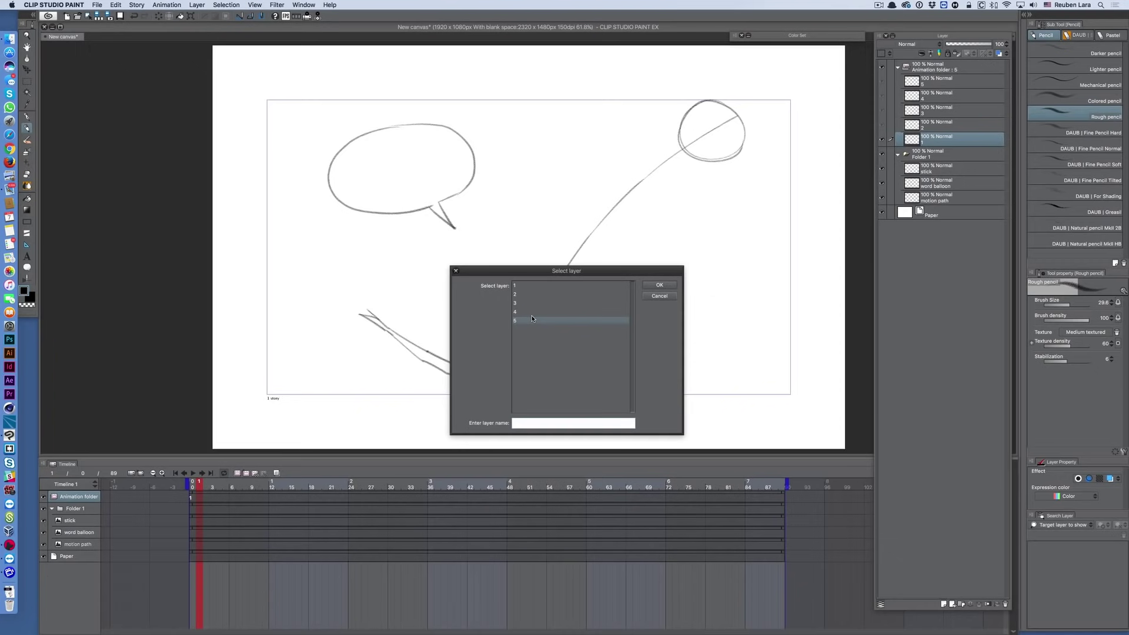
{"action": "left_click", "coordinate": [532, 294]}
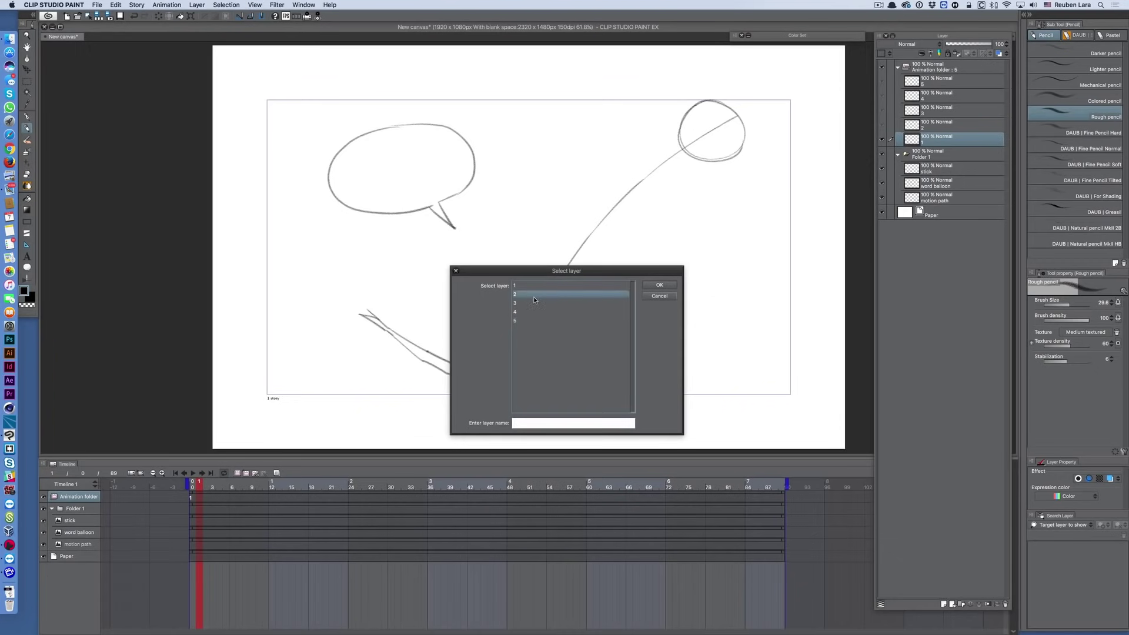
{"action": "left_click", "coordinate": [659, 285]}
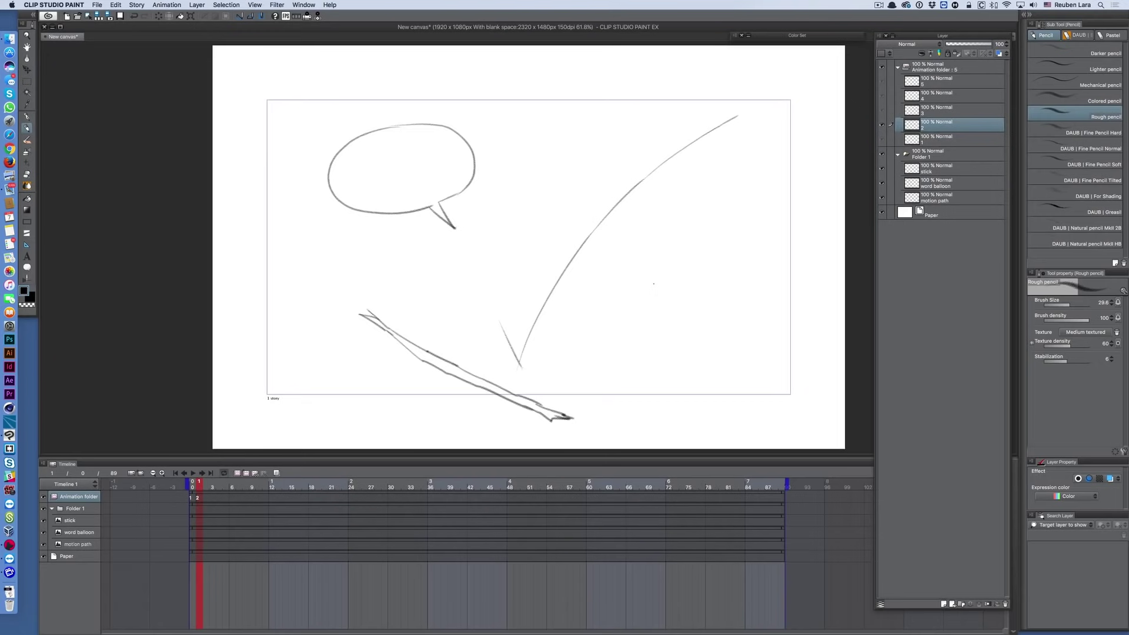
{"action": "mouse_move", "coordinate": [650, 144]}
{"action": "left_mouse_down"}
{"action": "mouse_move", "coordinate": [609, 175]}
{"action": "mouse_move", "coordinate": [674, 174]}
{"action": "mouse_move", "coordinate": [624, 148]}
{"action": "left_mouse_up"}
Step: Assign cel 3 to frame 2 of the animation folder
{"action": "left_click_drag", "start_coordinate": [200, 487], "coordinate": [199, 490]}
{"action": "left_click", "coordinate": [205, 487]}
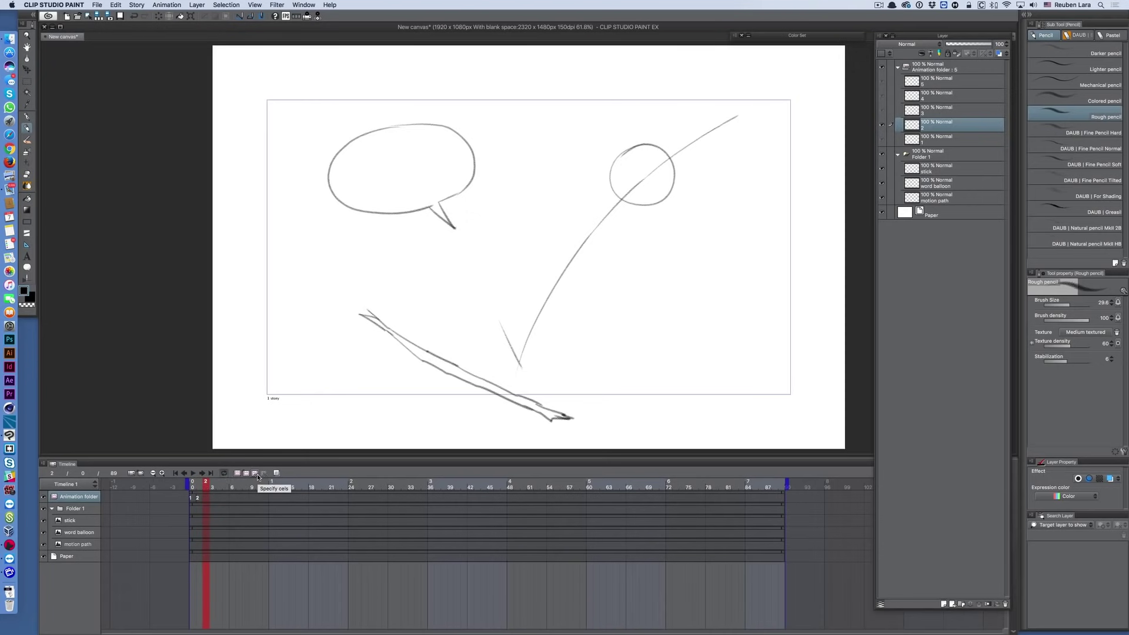
{"action": "left_click", "coordinate": [256, 473]}
{"action": "left_click", "coordinate": [564, 303]}
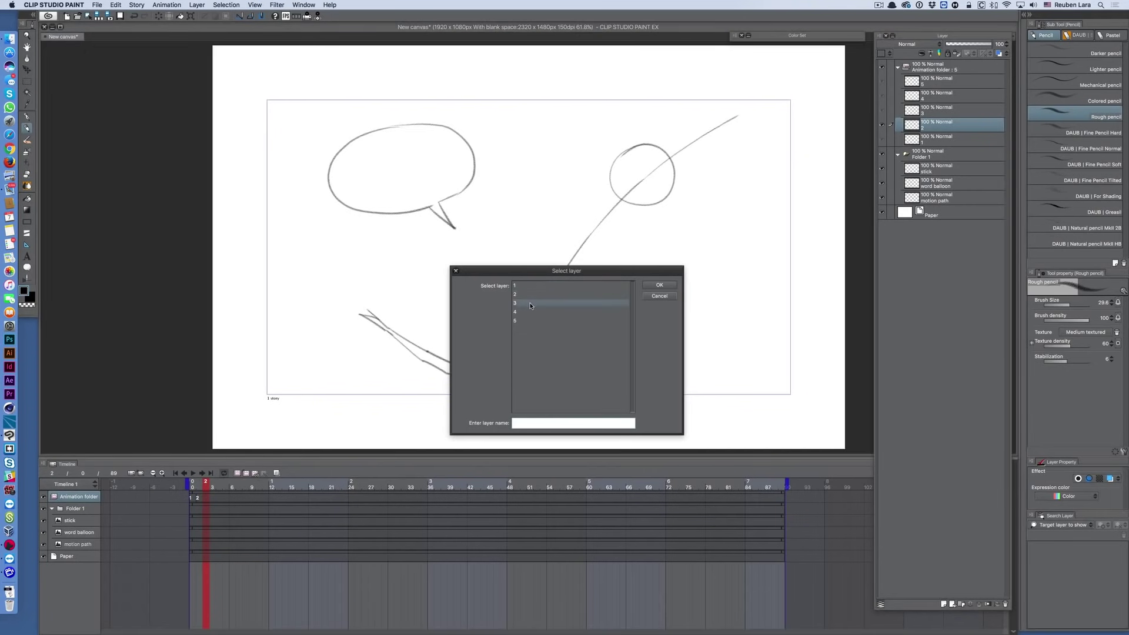
{"action": "left_click", "coordinate": [658, 286]}
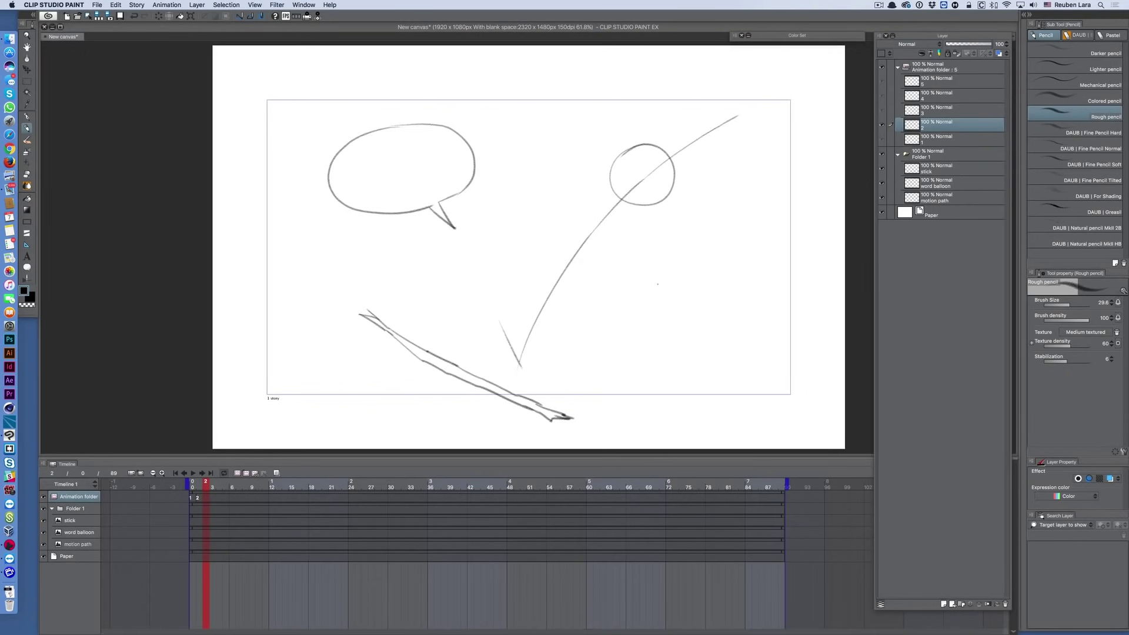
Step: Turn on onion skin and sketch the ball on cel 3, around the middle of the motion path
{"action": "left_click", "coordinate": [277, 472]}
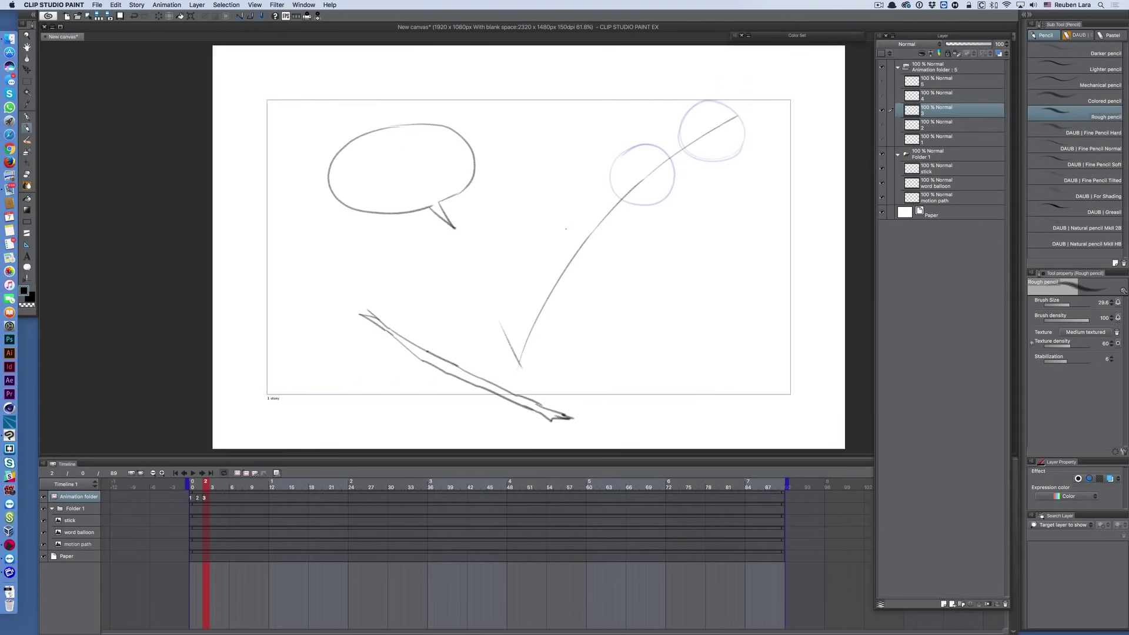
{"action": "mouse_move", "coordinate": [549, 228]}
{"action": "left_mouse_down"}
{"action": "mouse_move", "coordinate": [581, 282]}
{"action": "mouse_move", "coordinate": [542, 234]}
{"action": "mouse_move", "coordinate": [579, 281]}
{"action": "left_mouse_up"}
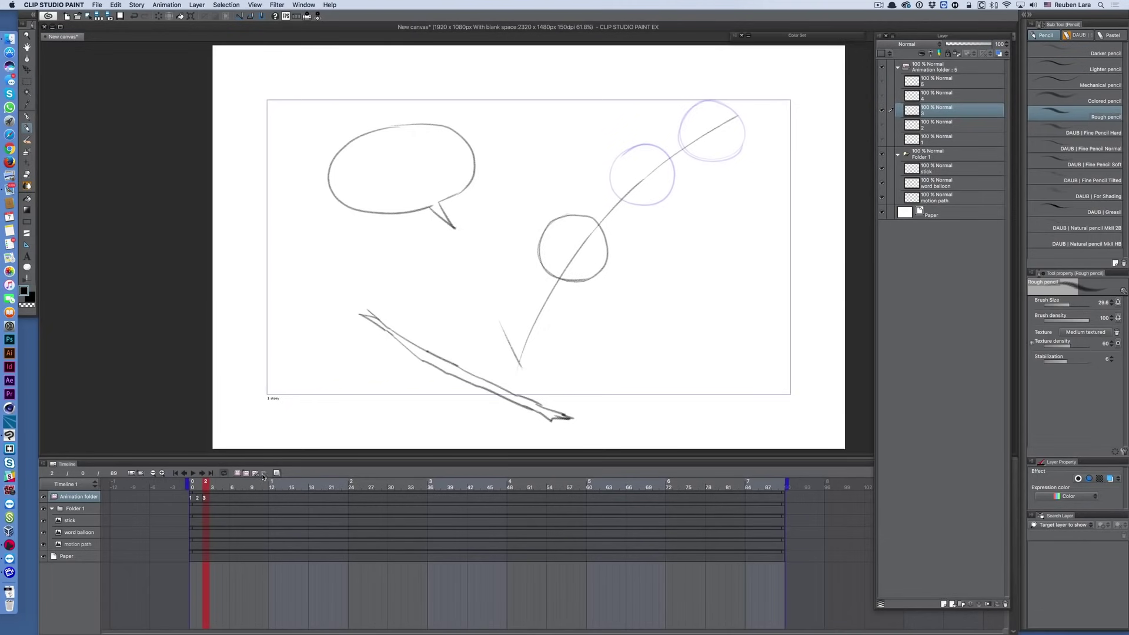
Step: Assign cel 4 to frame 3 and sketch the ball on it at the low point of the motion path
{"action": "left_click", "coordinate": [212, 487]}
{"action": "left_click", "coordinate": [255, 472]}
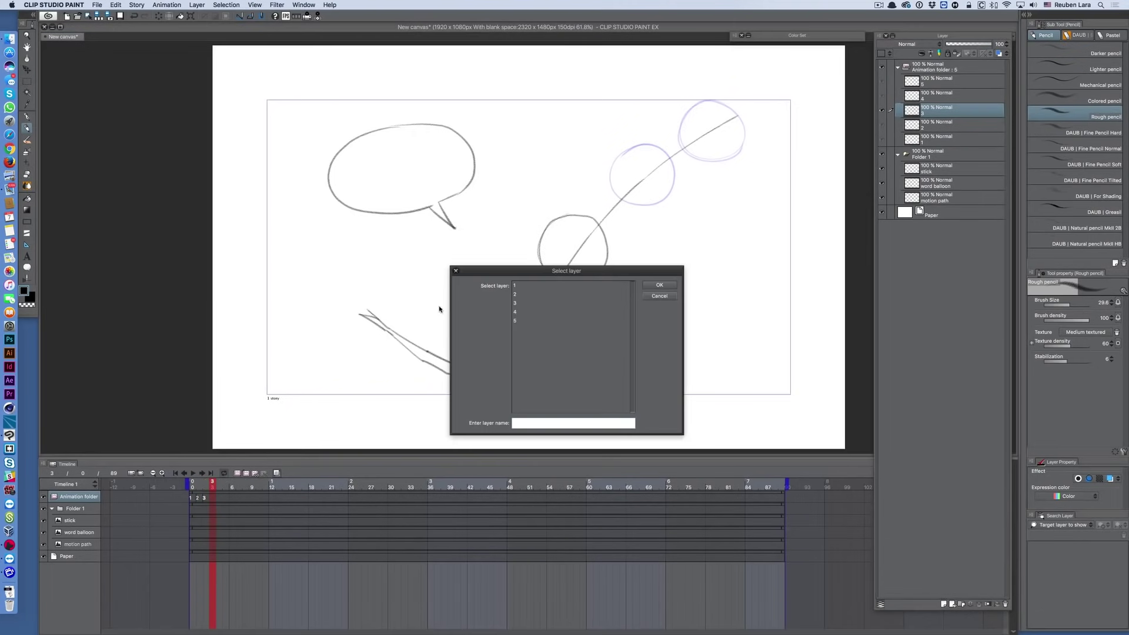
{"action": "left_click", "coordinate": [529, 311]}
{"action": "left_click", "coordinate": [653, 285]}
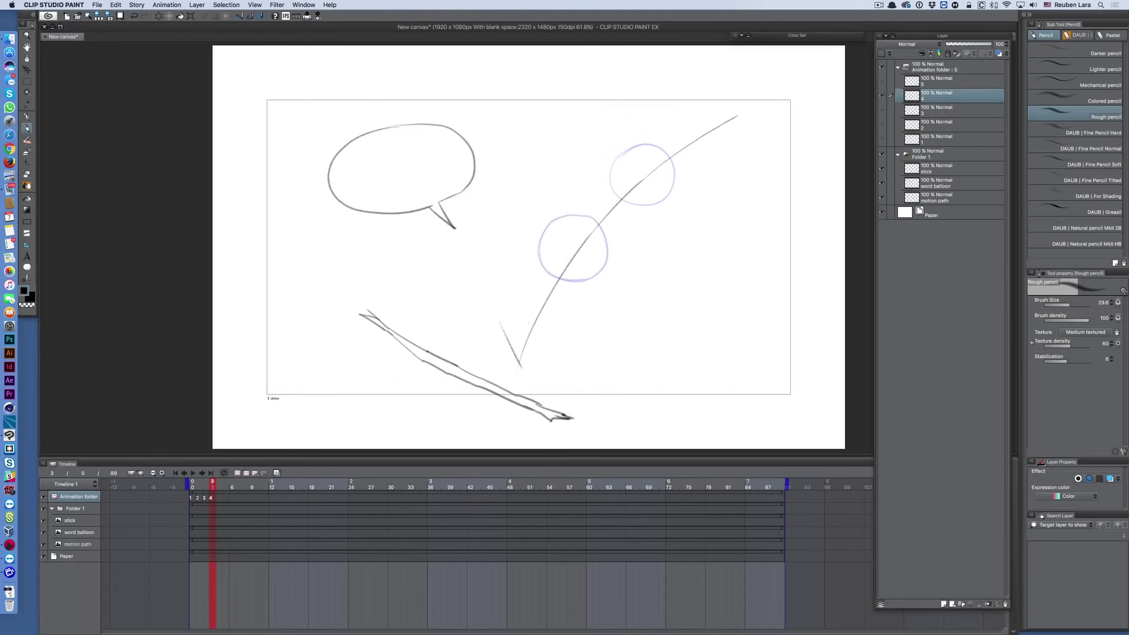
{"action": "mouse_move", "coordinate": [531, 315]}
{"action": "left_mouse_down"}
{"action": "mouse_move", "coordinate": [553, 366]}
{"action": "mouse_move", "coordinate": [500, 344]}
{"action": "mouse_move", "coordinate": [566, 348]}
{"action": "left_mouse_up"}
Step: Assign cel 5 to frame 4 and sketch the ball on it bouncing up to the left, overlapping the previous circle
{"action": "left_click", "coordinate": [218, 487]}
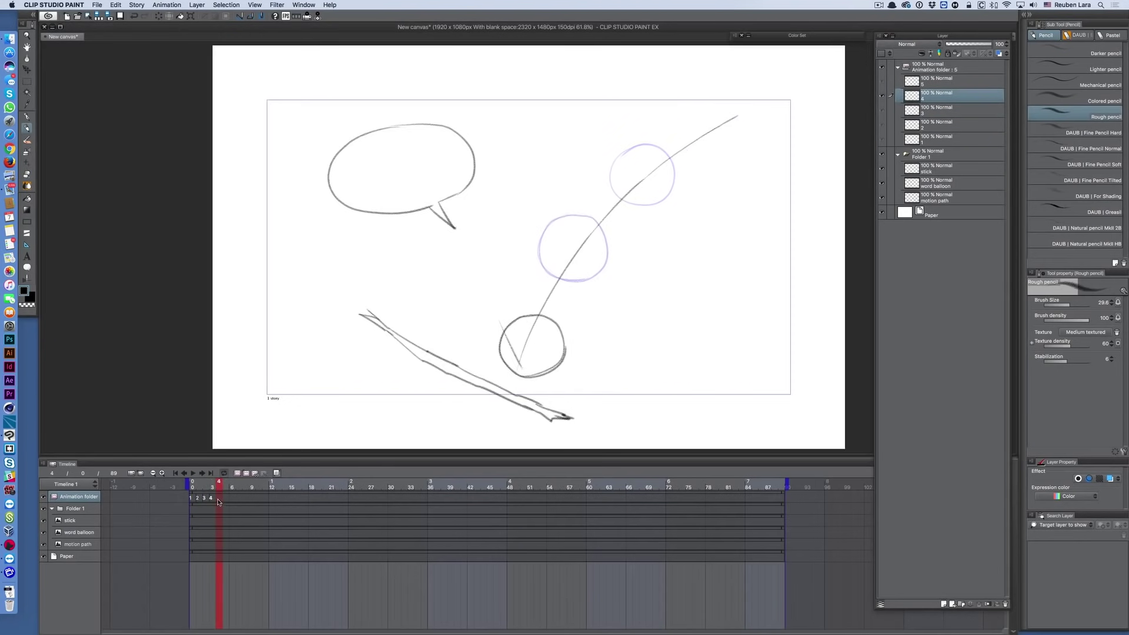
{"action": "left_click", "coordinate": [255, 473]}
{"action": "left_click", "coordinate": [550, 320]}
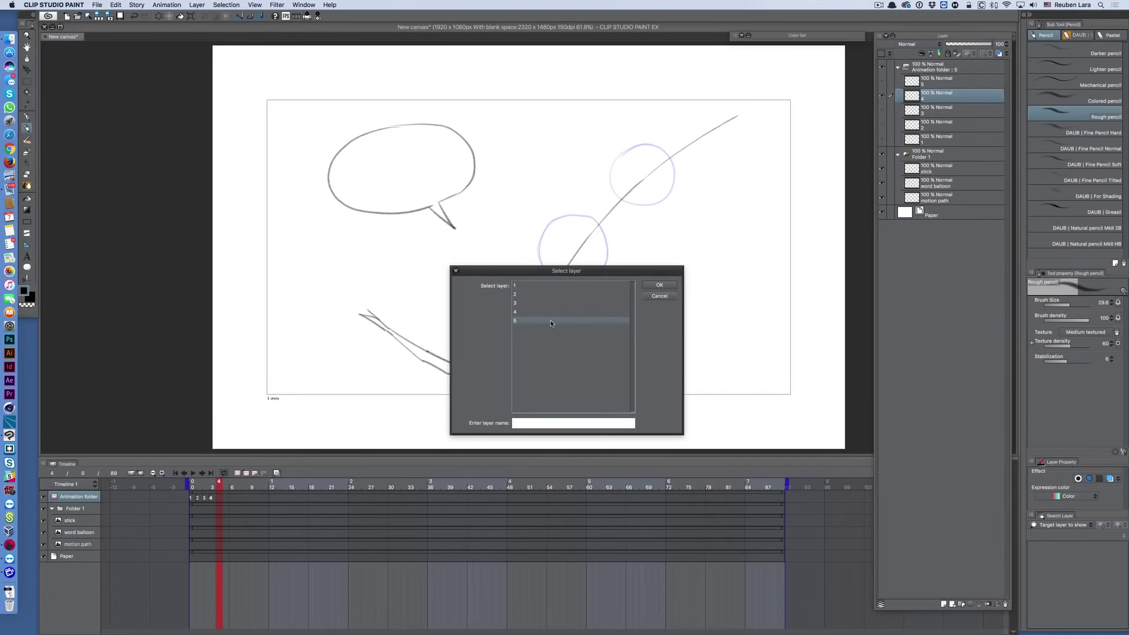
{"action": "left_click", "coordinate": [659, 285]}
{"action": "mouse_move", "coordinate": [504, 293]}
{"action": "left_mouse_down"}
{"action": "mouse_move", "coordinate": [489, 354]}
{"action": "mouse_move", "coordinate": [533, 310]}
{"action": "mouse_move", "coordinate": [473, 328]}
{"action": "left_mouse_up"}
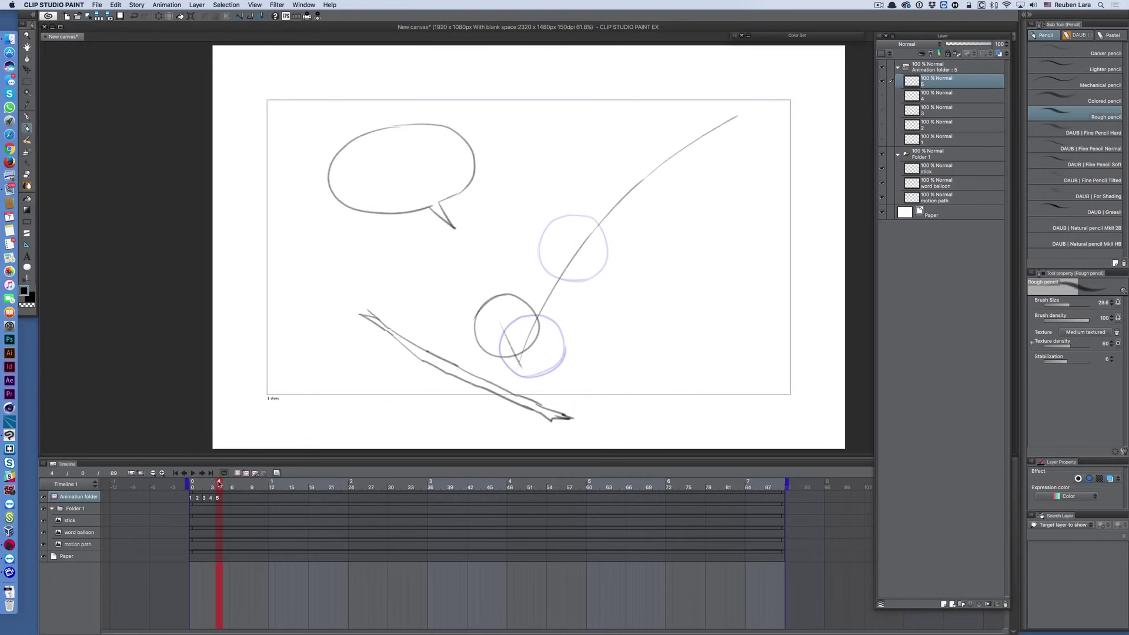
Step: Add new animation cels 6 to 10 on frames 5 to 9, following cel 5
{"action": "left_click_drag", "start_coordinate": [211, 487], "coordinate": [191, 475]}
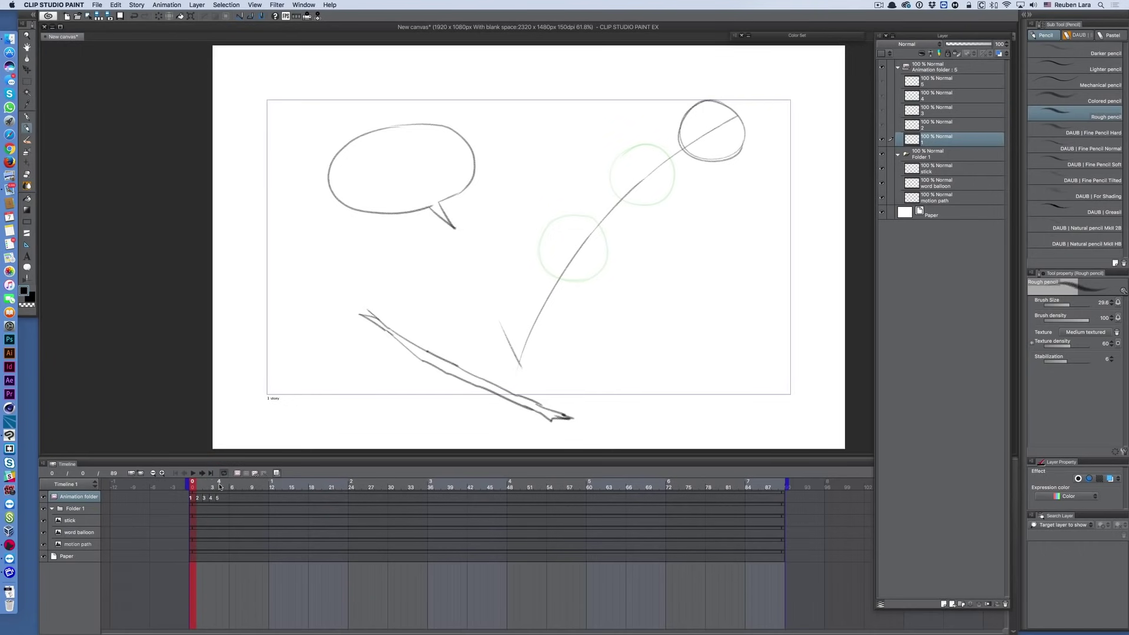
{"action": "left_click", "coordinate": [219, 489]}
{"action": "left_click", "coordinate": [167, 6]}
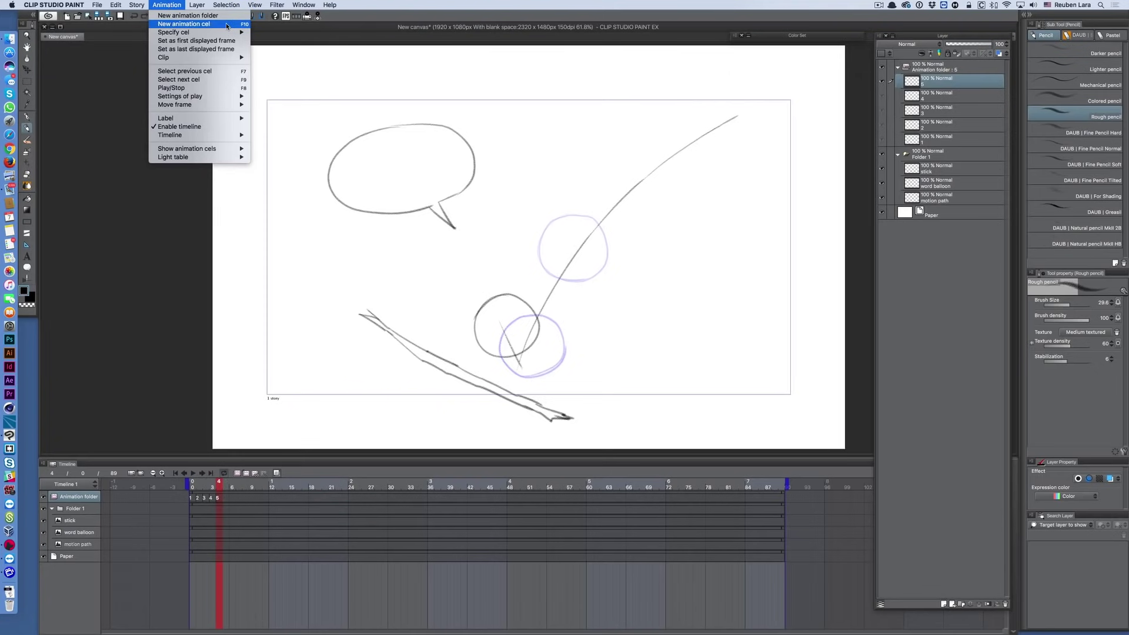
{"action": "left_click", "coordinate": [360, 181]}
{"action": "left_click", "coordinate": [248, 474]}
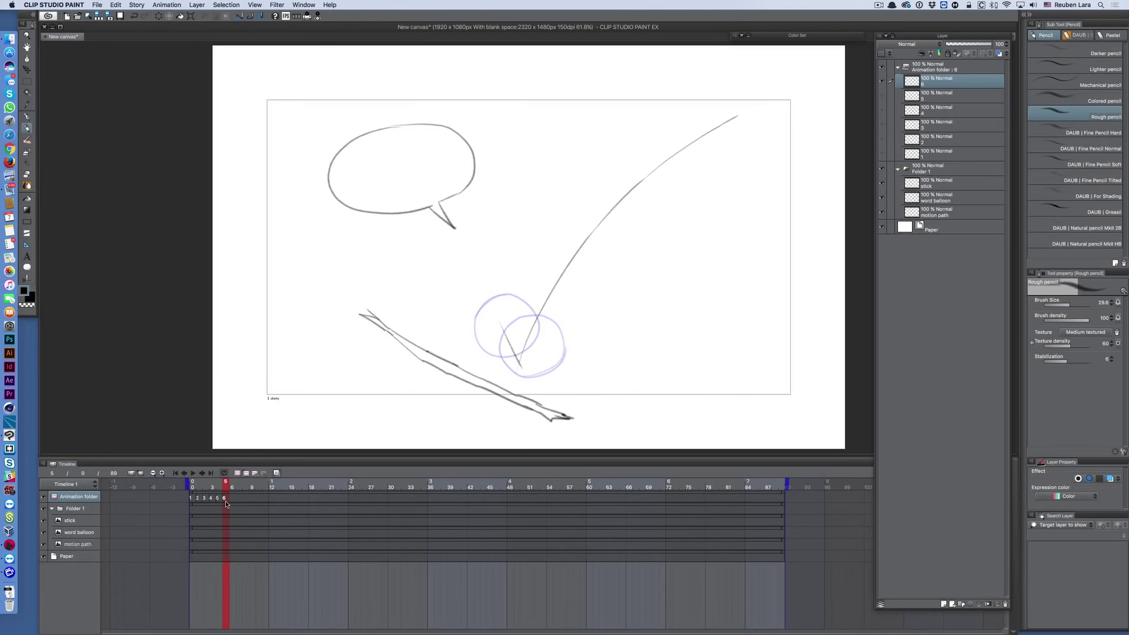
{"action": "left_click", "coordinate": [246, 472]}
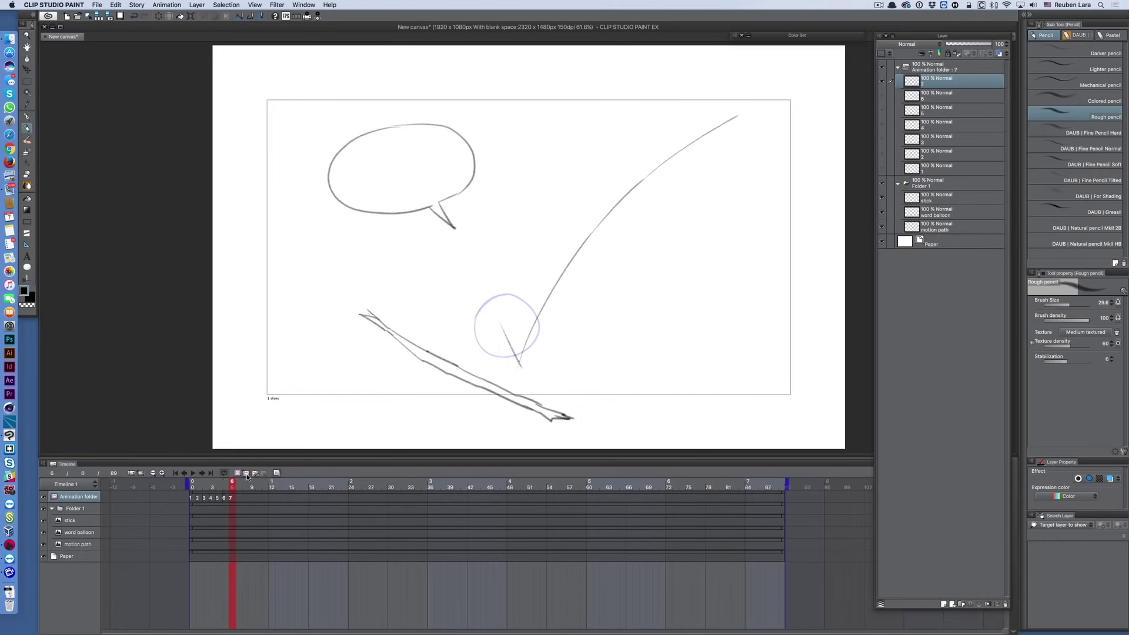
{"action": "left_click", "coordinate": [245, 472]}
{"action": "left_click", "coordinate": [245, 473]}
{"action": "left_click", "coordinate": [246, 472]}
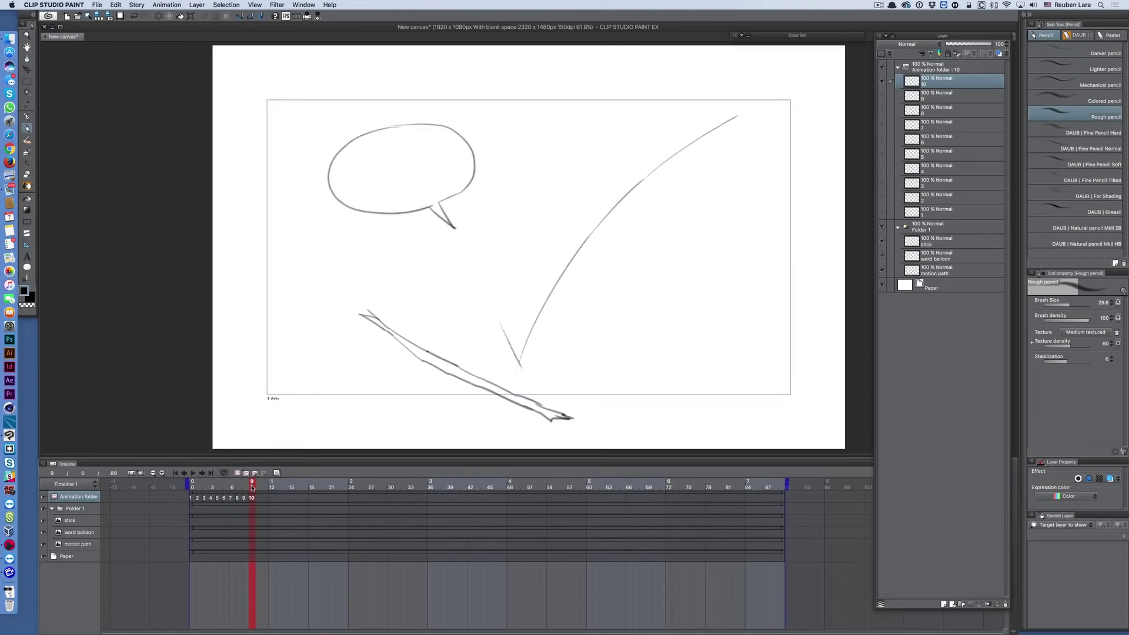
Step: Remove the assignments of cels 6 to 10 from the animation folder's timeline track, keeping their layers
{"action": "left_click_drag", "start_coordinate": [251, 485], "coordinate": [220, 485]}
{"action": "left_click", "coordinate": [239, 486]}
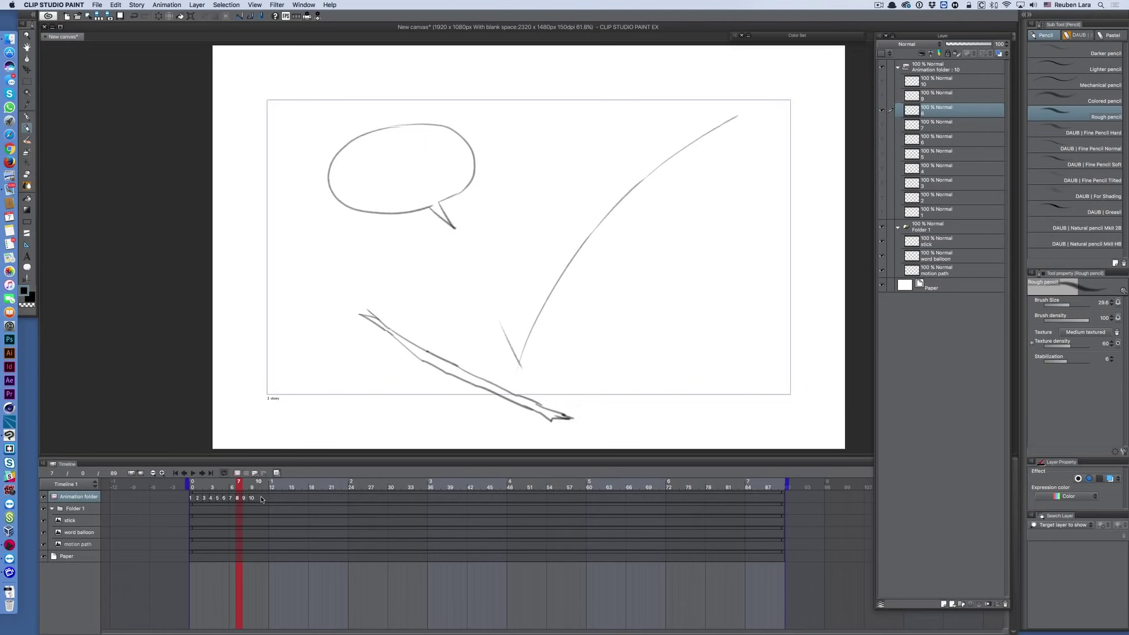
{"action": "left_click_drag", "start_coordinate": [262, 499], "coordinate": [223, 505]}
{"action": "left_click", "coordinate": [264, 473]}
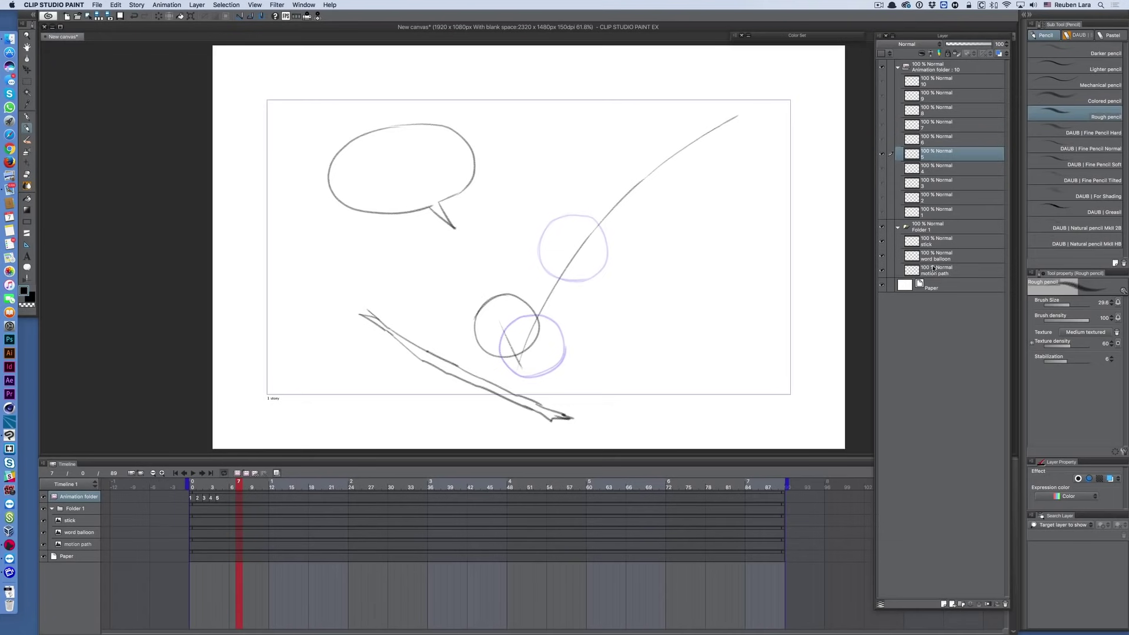
Step: Turn off onion skin at frame 2 and add a new layer directly above the Paper layer
{"action": "left_click_drag", "start_coordinate": [238, 484], "coordinate": [207, 486]}
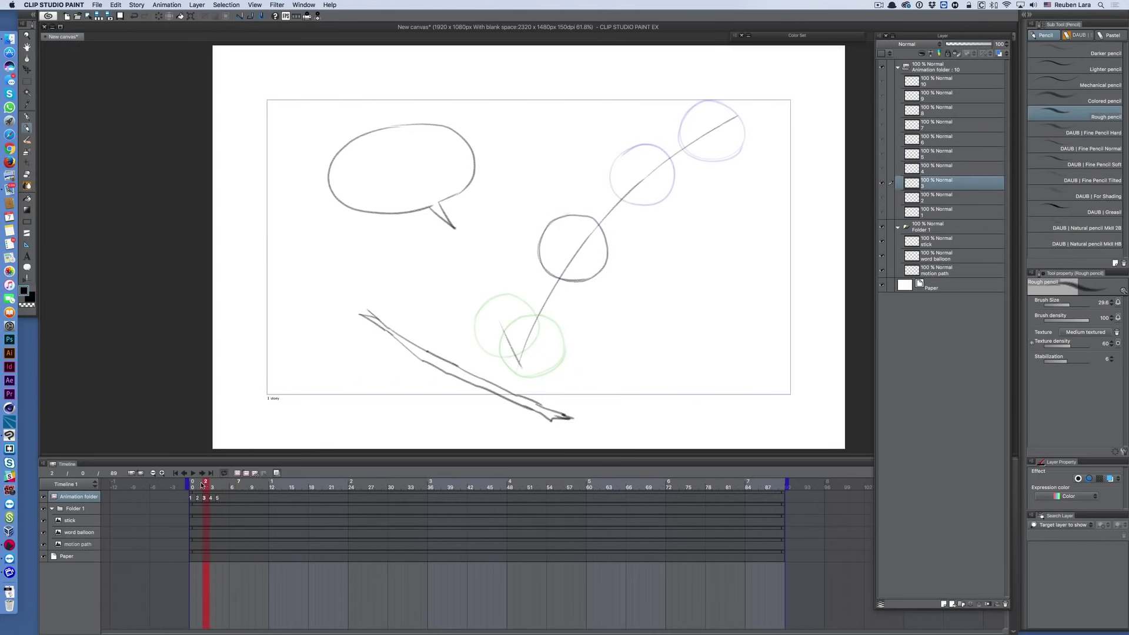
{"action": "left_click", "coordinate": [277, 473]}
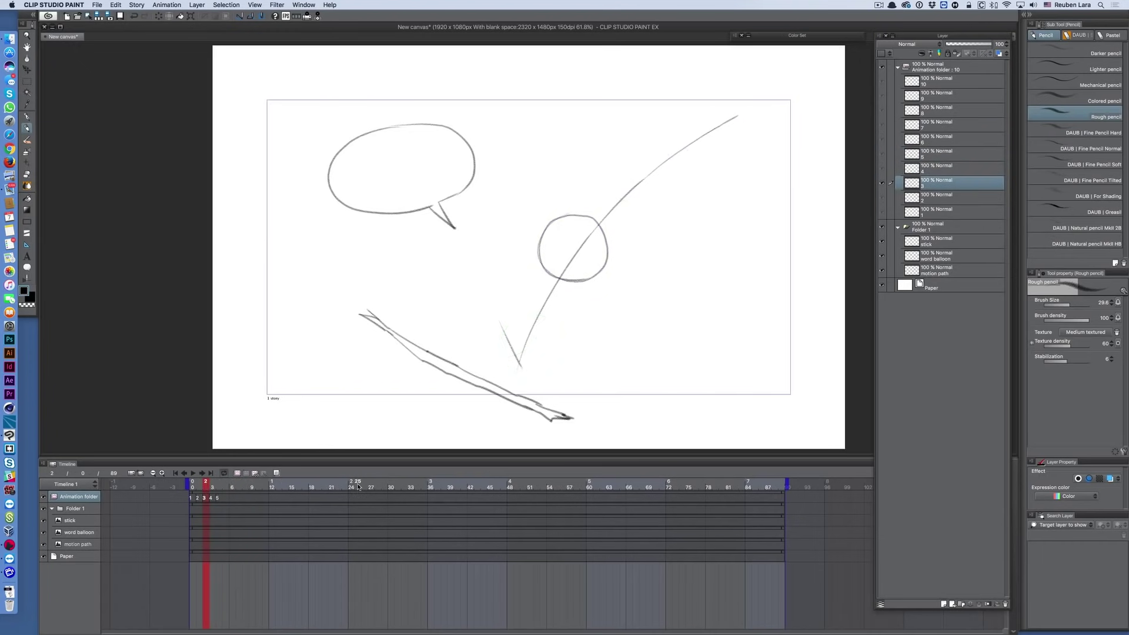
{"action": "left_click", "coordinate": [949, 287]}
{"action": "left_click", "coordinate": [944, 604]}
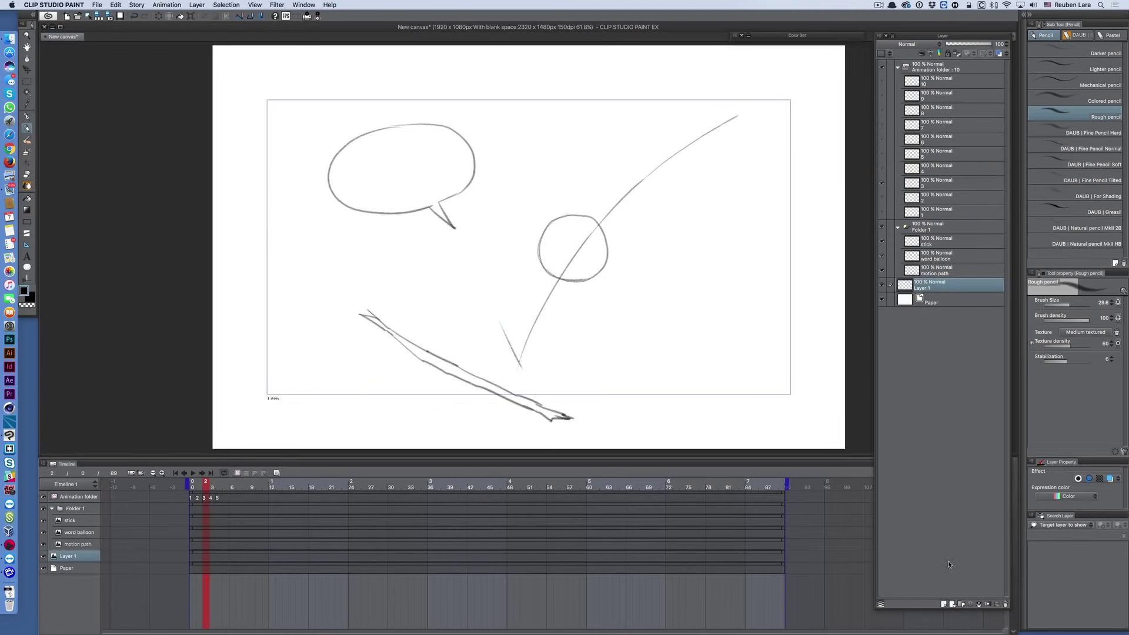
Step: Sketch a sun on the new layer by tracing the cel 3 circle and surrounding it with short rays
{"action": "mouse_move", "coordinate": [561, 216]}
{"action": "left_mouse_down"}
{"action": "mouse_move", "coordinate": [538, 263]}
{"action": "mouse_move", "coordinate": [591, 278]}
{"action": "mouse_move", "coordinate": [587, 216]}
{"action": "mouse_move", "coordinate": [599, 272]}
{"action": "mouse_move", "coordinate": [520, 286]}
{"action": "left_mouse_up"}
{"action": "left_click_drag", "start_coordinate": [509, 236], "coordinate": [526, 240]}
{"action": "left_click_drag", "start_coordinate": [545, 191], "coordinate": [549, 206]}
{"action": "left_click_drag", "start_coordinate": [601, 187], "coordinate": [595, 198]}
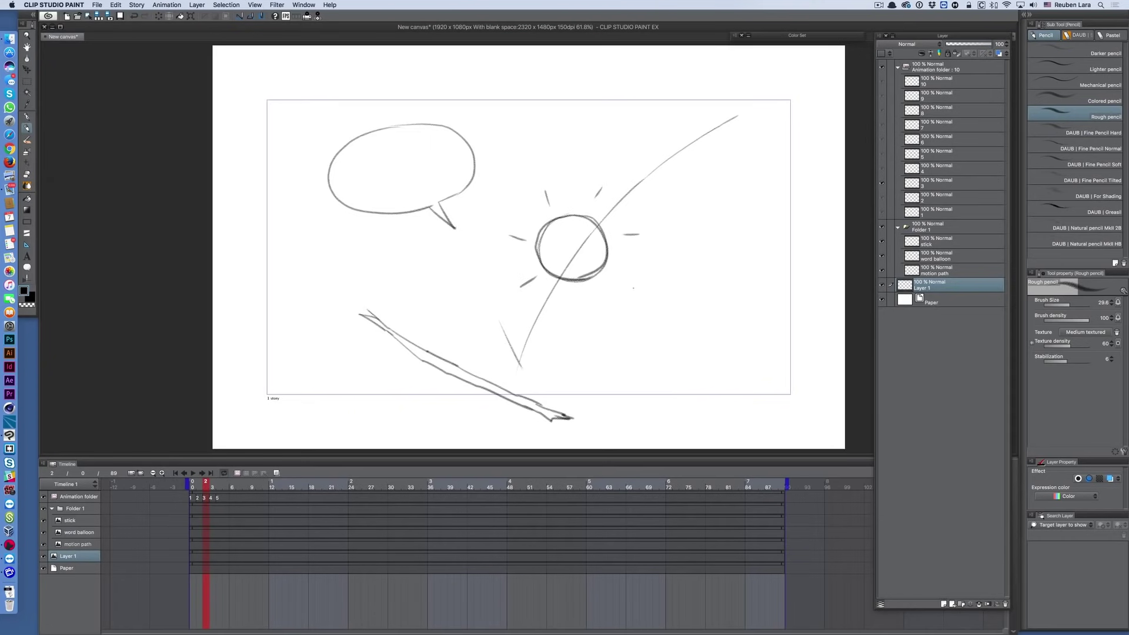
{"action": "left_click_drag", "start_coordinate": [624, 272], "coordinate": [633, 287]}
{"action": "left_click_drag", "start_coordinate": [596, 303], "coordinate": [597, 310]}
Step: Rename the sun layer as my alternate drawing and move it into the animation folder directly above cel 3
{"action": "double_click", "coordinate": [922, 289]}
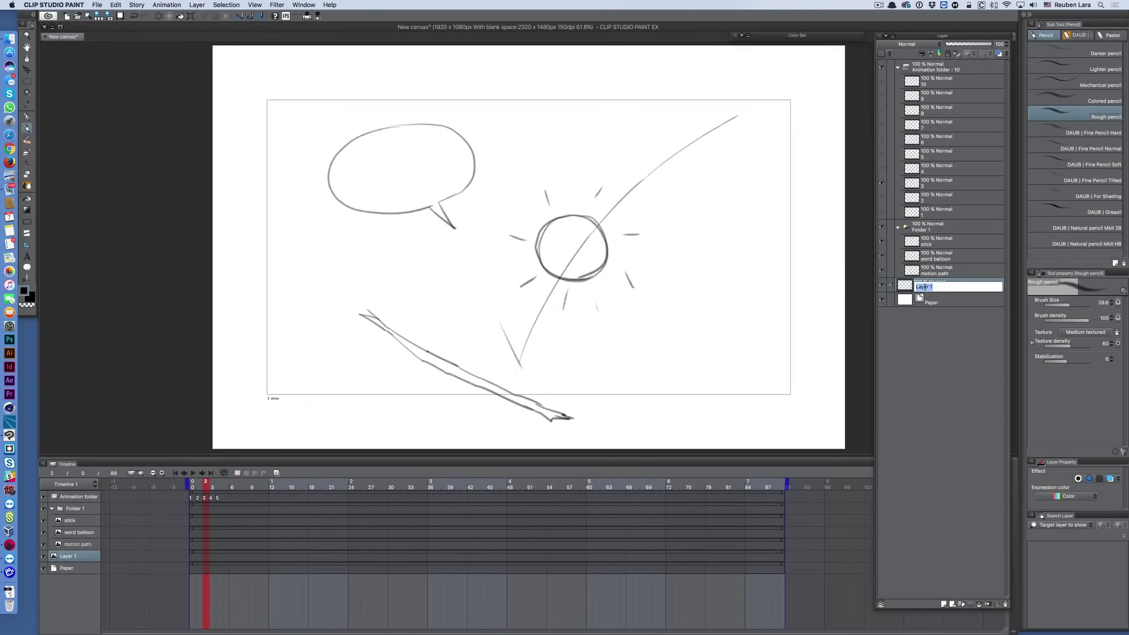
{"action": "type", "text": "my alternate drawing"}
{"action": "type", "text": "my alternate drawing"}
{"action": "key", "text": "Return"}
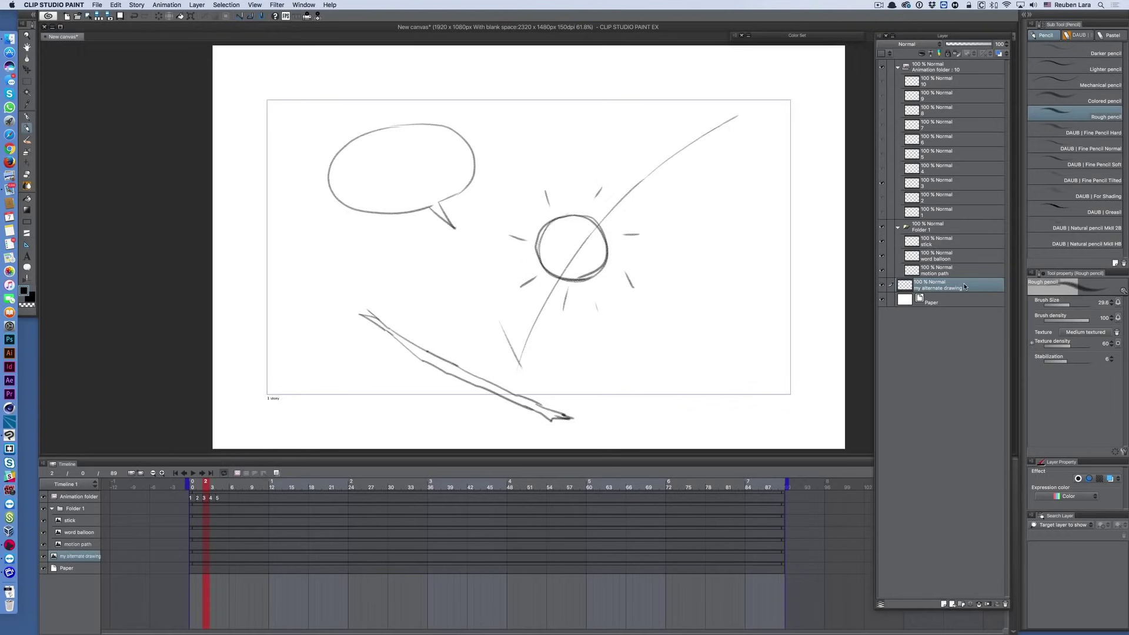
{"action": "left_click_drag", "start_coordinate": [968, 283], "coordinate": [972, 179]}
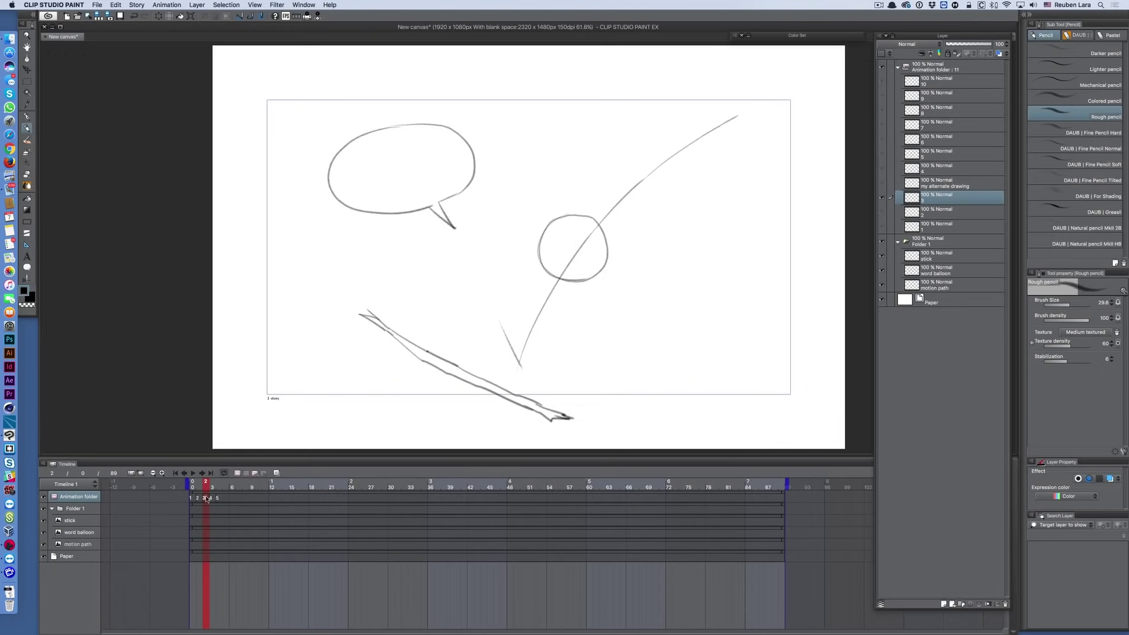
Step: Assign the my alternate drawing cel to frame 2 of the animation folder's timeline track, replacing cel 3
{"action": "left_click", "coordinate": [255, 473]}
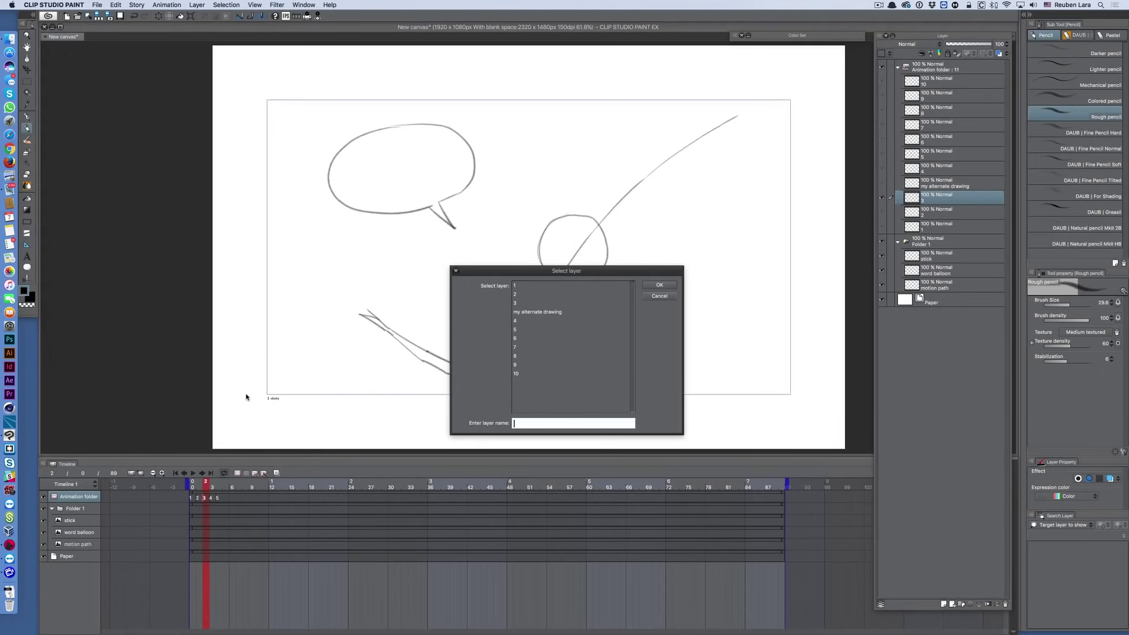
{"action": "left_click", "coordinate": [592, 317]}
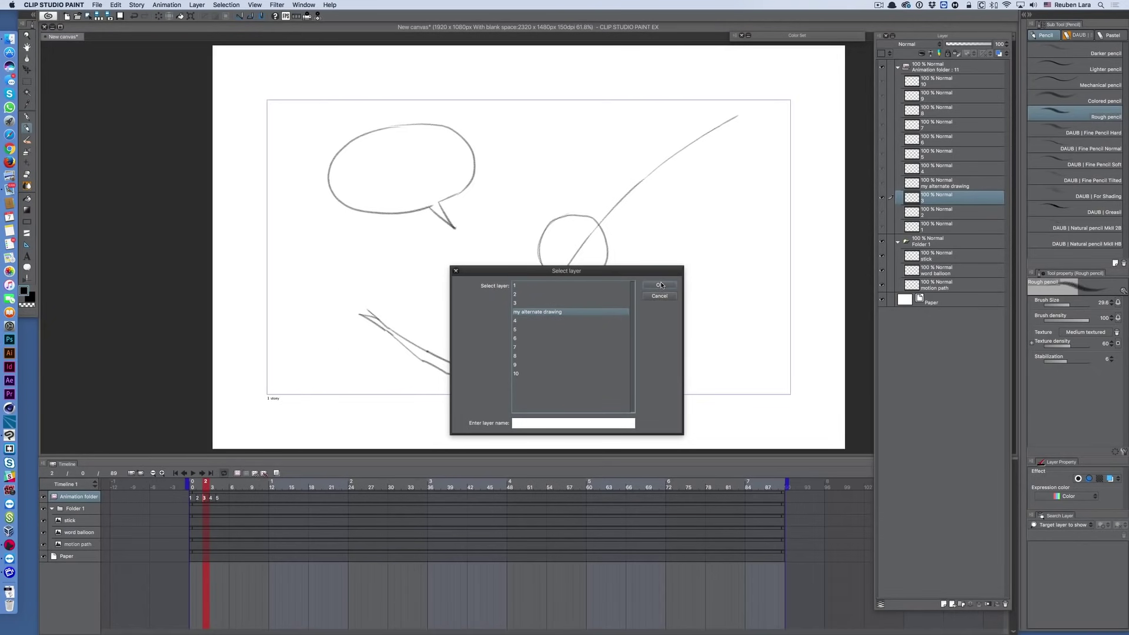
{"action": "left_click", "coordinate": [659, 285]}
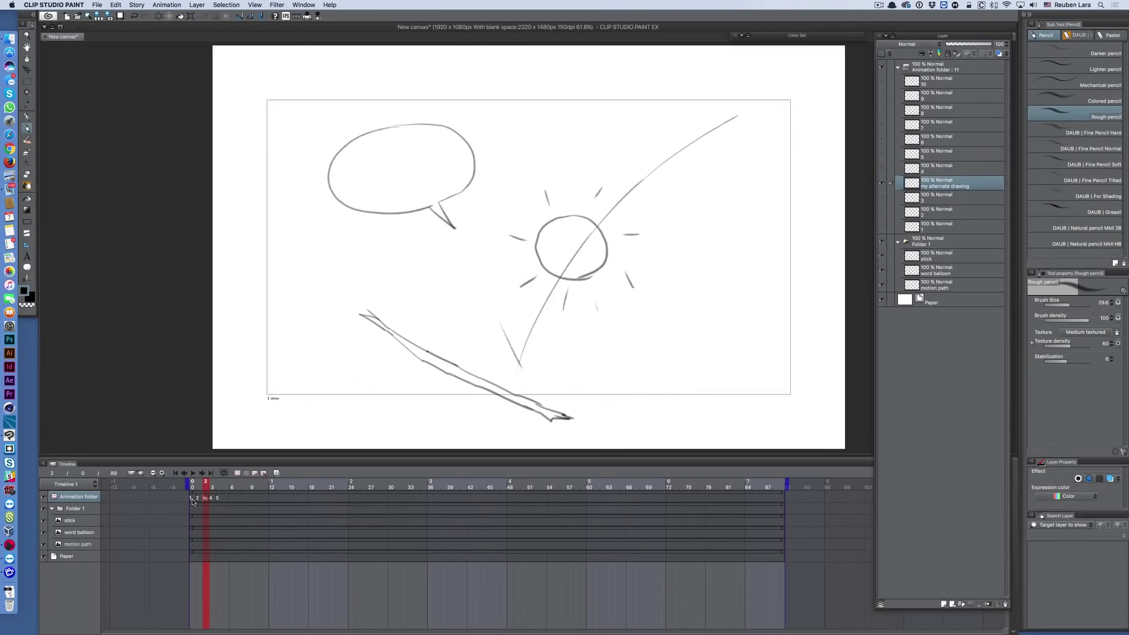
Step: Spread the cel assignments along the track, placing cels 2, my alternate drawing, 4 and 5 at frames 2, 5, 7 and 9
{"action": "mouse_move", "coordinate": [203, 489]}
{"action": "left_mouse_down"}
{"action": "mouse_move", "coordinate": [218, 489]}
{"action": "mouse_move", "coordinate": [206, 489]}
{"action": "left_mouse_up"}
{"action": "left_click_drag", "start_coordinate": [222, 500], "coordinate": [251, 500]}
{"action": "left_click", "coordinate": [224, 500]}
{"action": "left_click", "coordinate": [250, 500]}
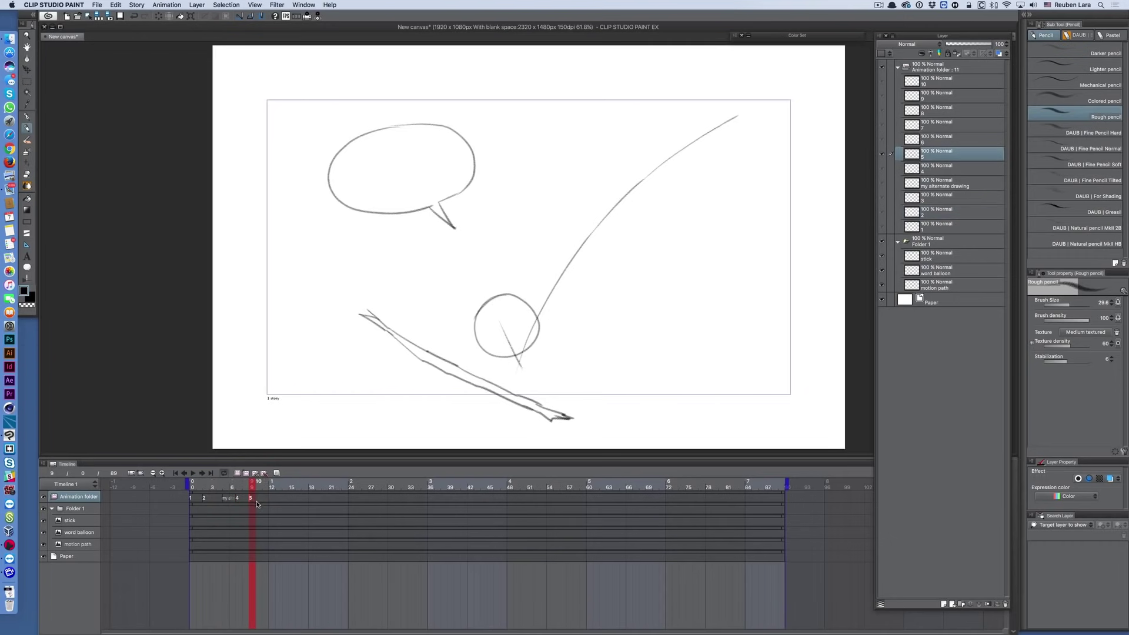
{"action": "left_click", "coordinate": [163, 473]}
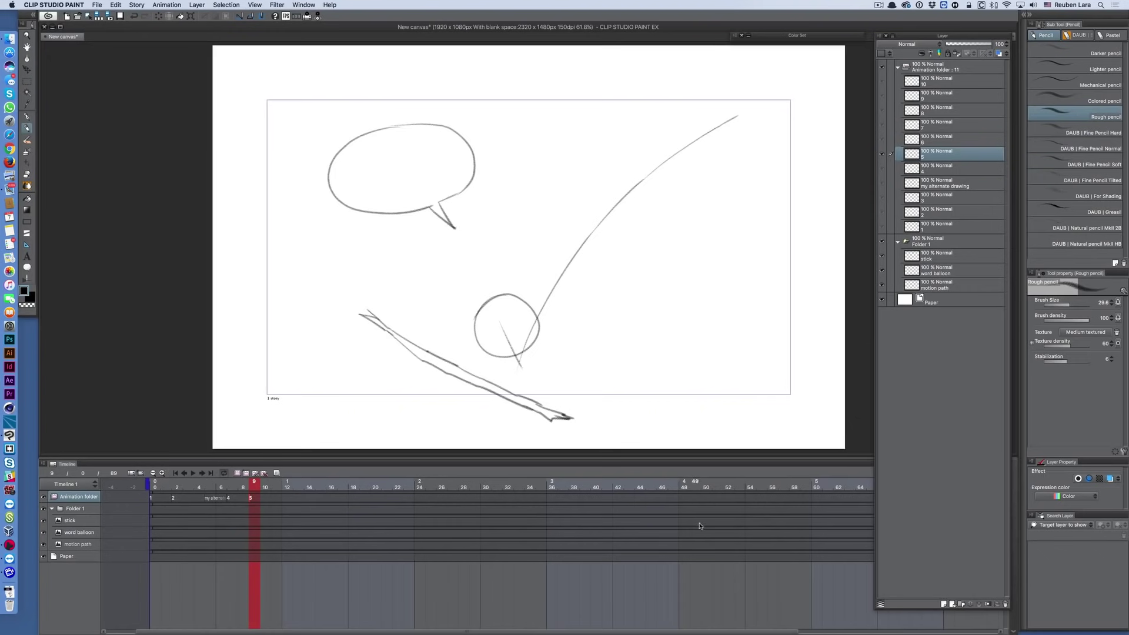
Step: Rename cels 1, 2, 3, my alternate drawing and 4 with arbitrary first names and shuffle their order in the animation folder
{"action": "left_click", "coordinate": [923, 225]}
{"action": "left_click", "coordinate": [935, 212]}
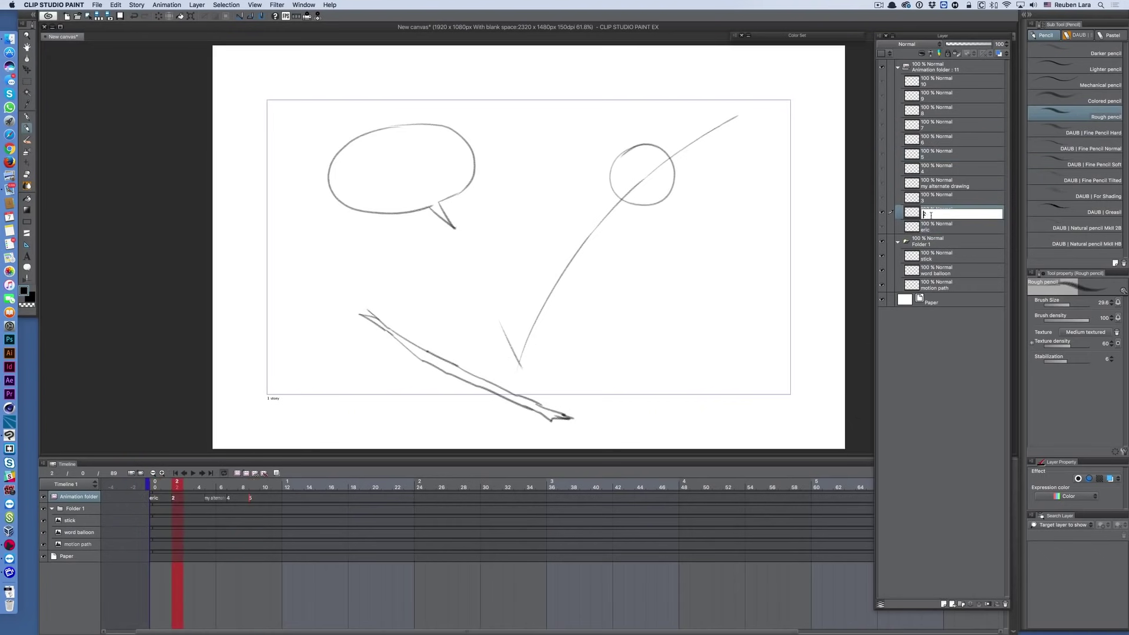
{"action": "left_click", "coordinate": [908, 200]}
{"action": "left_click", "coordinate": [920, 184]}
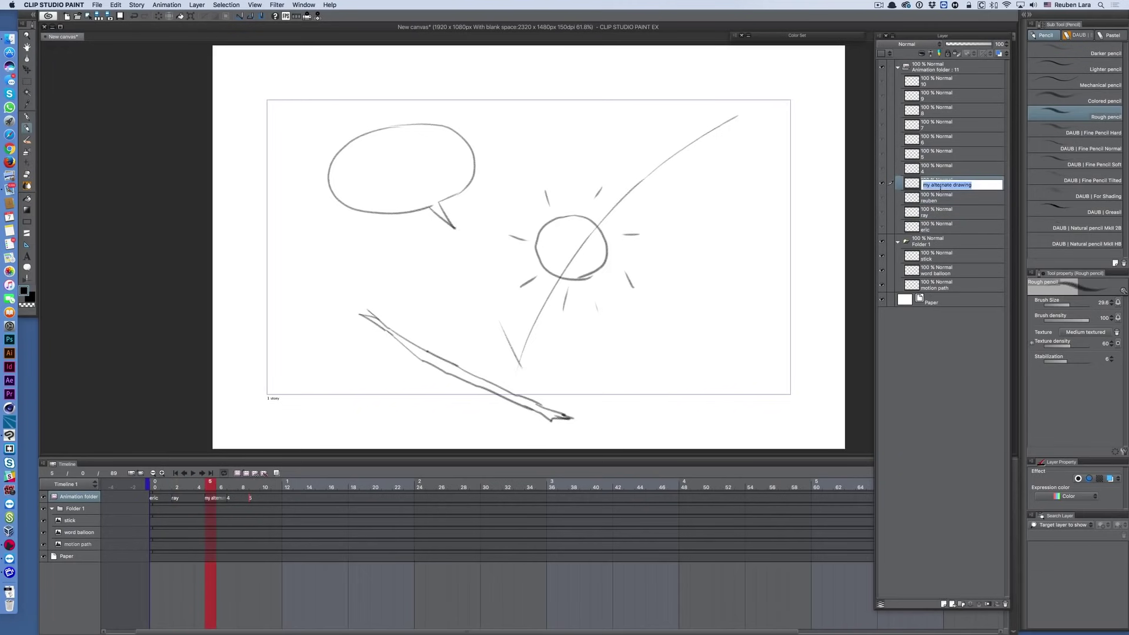
{"action": "left_click", "coordinate": [924, 170]}
{"action": "type", "text": "chris"}
{"action": "key", "text": "Return"}
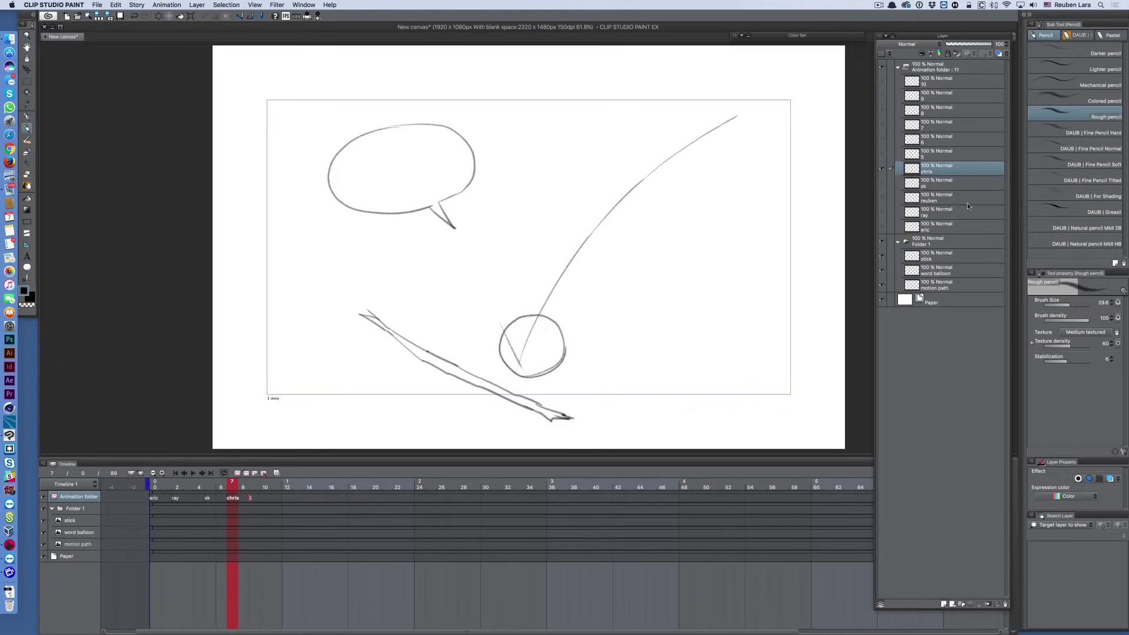
{"action": "left_click_drag", "start_coordinate": [947, 173], "coordinate": [940, 208]}
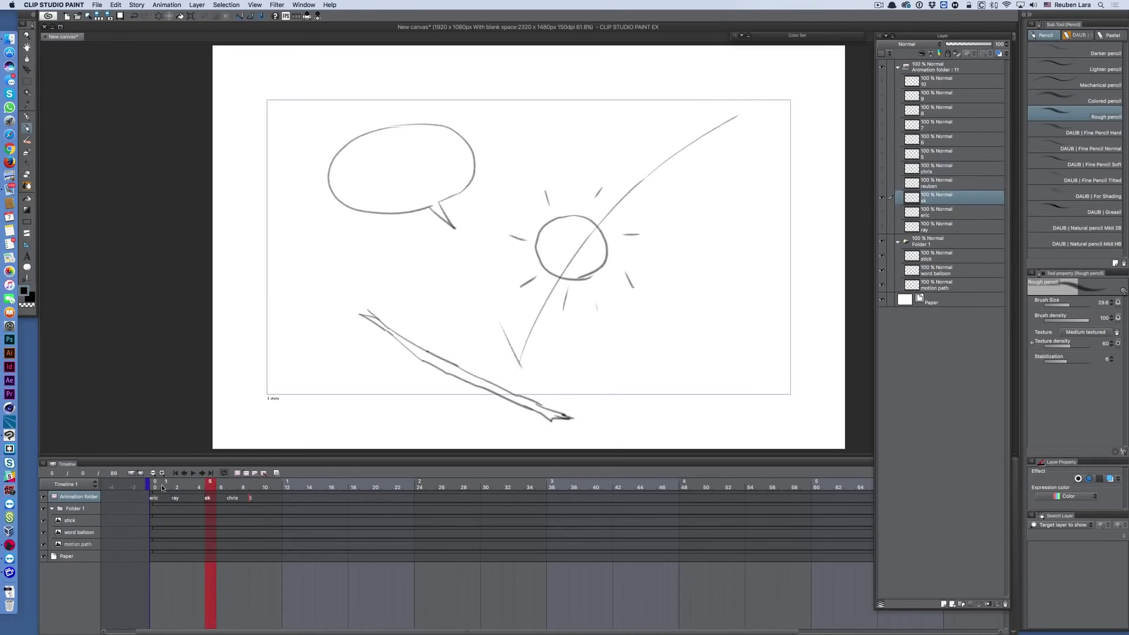
Step: Rename all cels in the animation folder in order of the timeline
{"action": "left_click", "coordinate": [192, 473]}
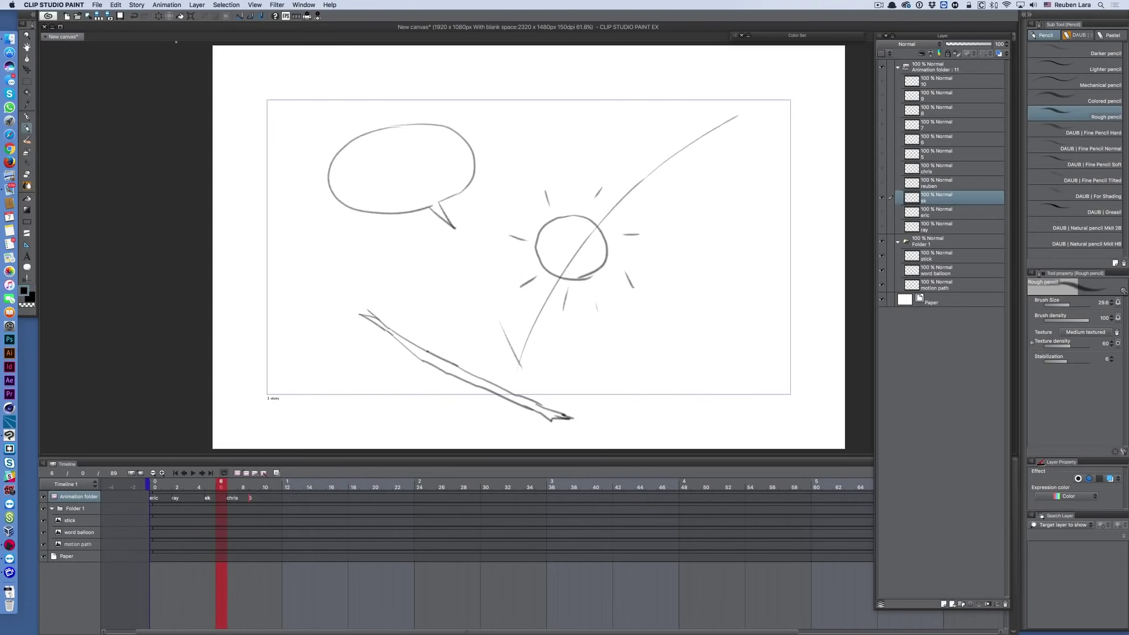
{"action": "left_click", "coordinate": [167, 6]}
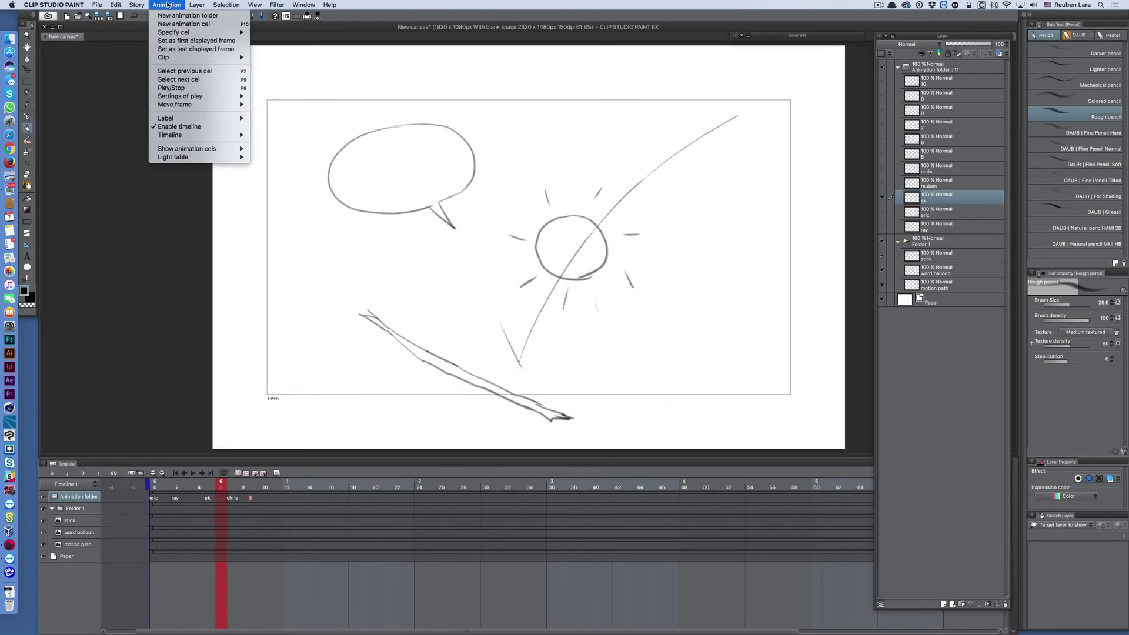
{"action": "mouse_move", "coordinate": [182, 33]}
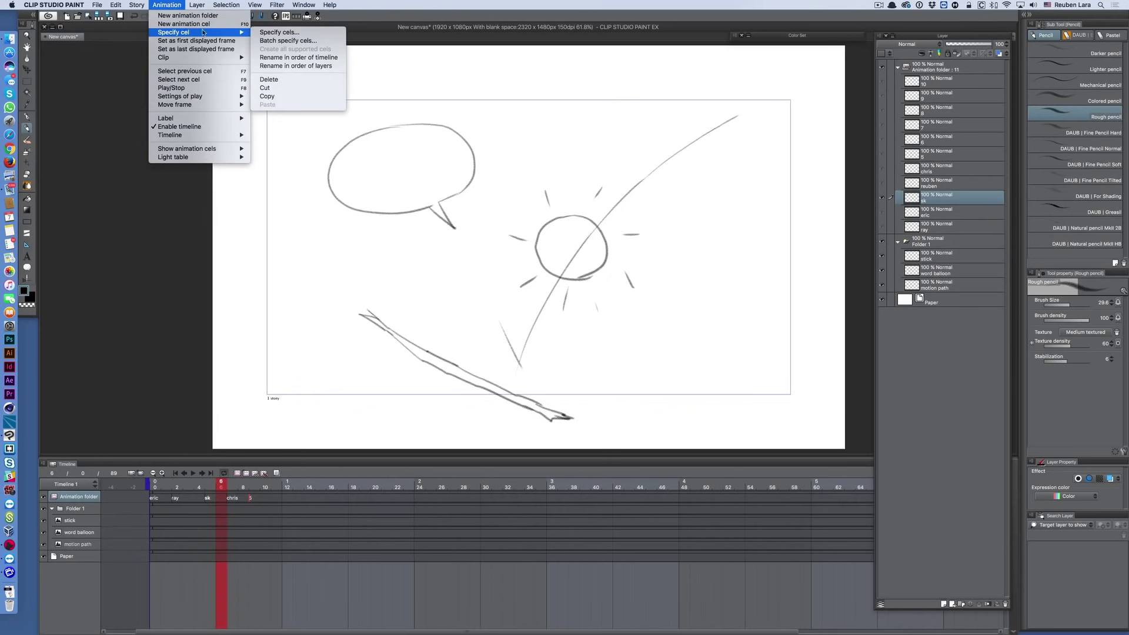
{"action": "left_click", "coordinate": [296, 57]}
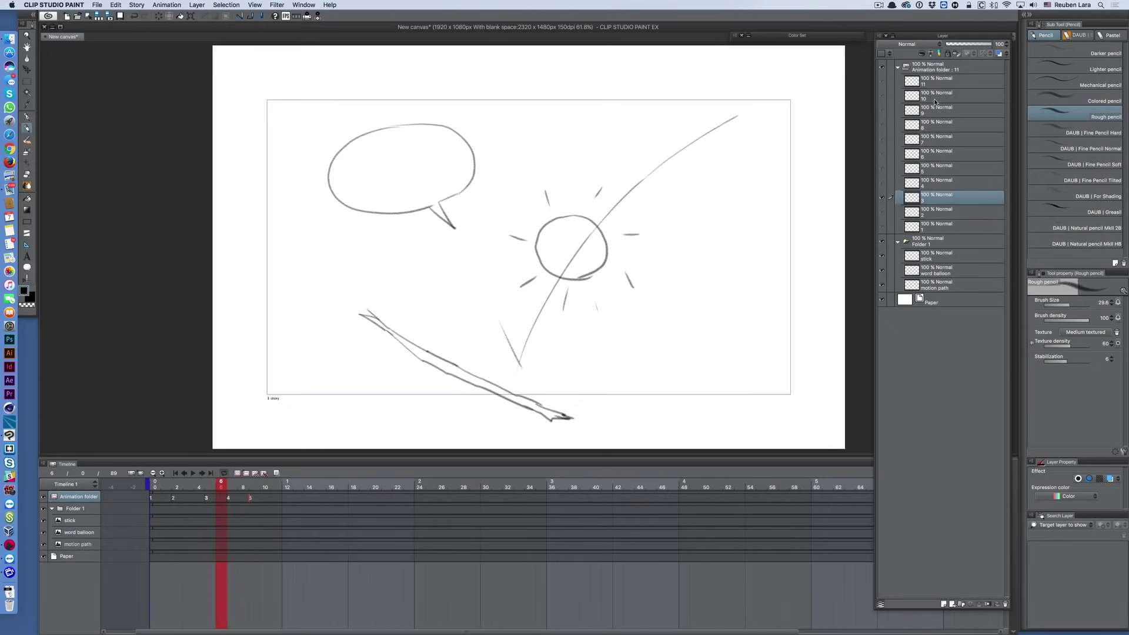
Step: Delete the unused cels 6 to 11 from the animation folder
{"action": "left_click", "coordinate": [948, 154]}
{"action": "left_click", "coordinate": [948, 81], "text": "shift"}
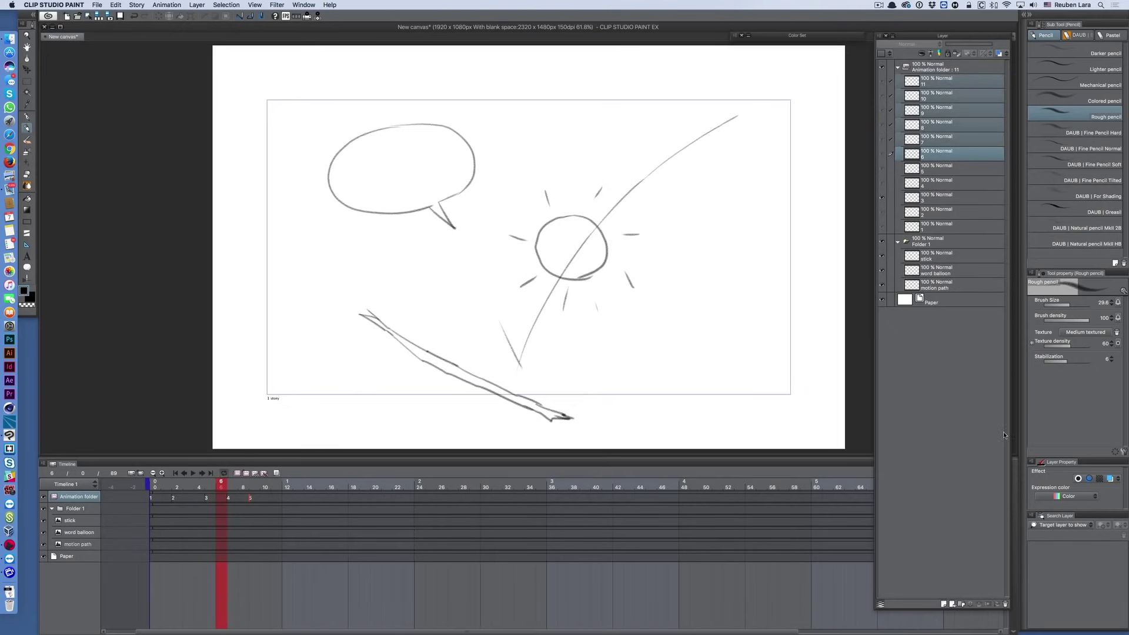
{"action": "left_click", "coordinate": [1003, 603]}
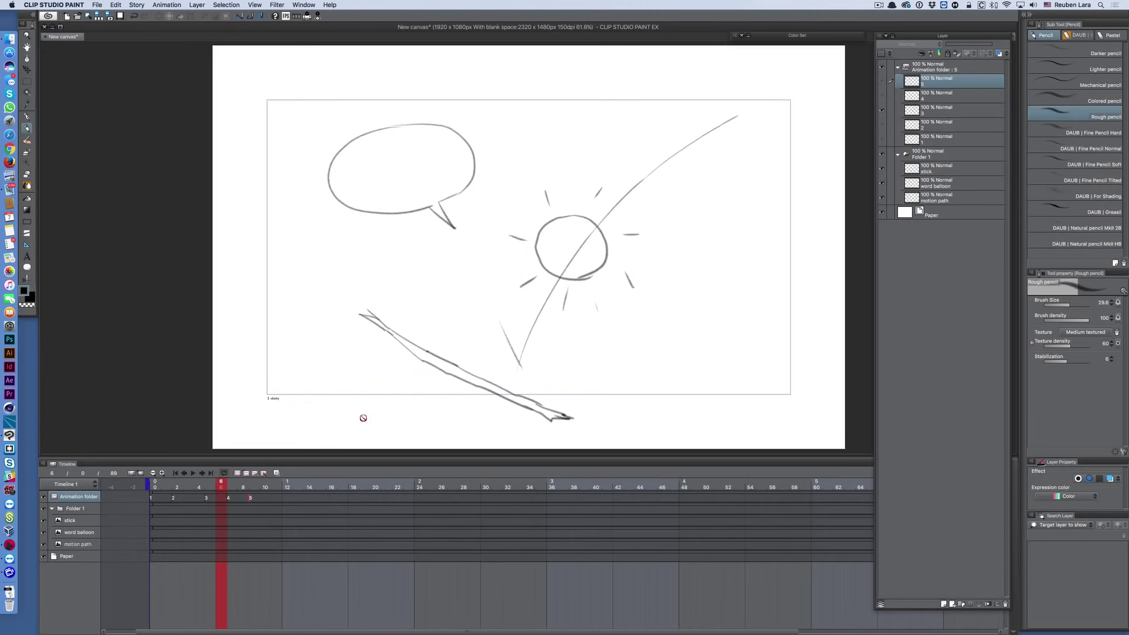
Step: Add new in-between animation cels at frames 3 and 4, after cel 2
{"action": "left_click", "coordinate": [188, 487]}
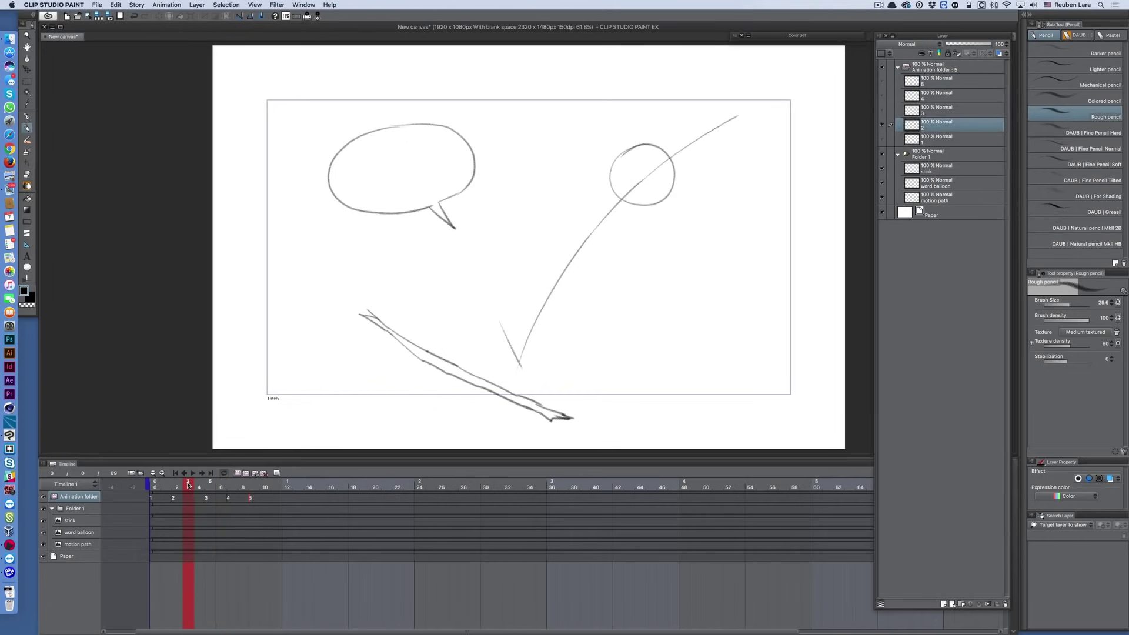
{"action": "left_click", "coordinate": [246, 474]}
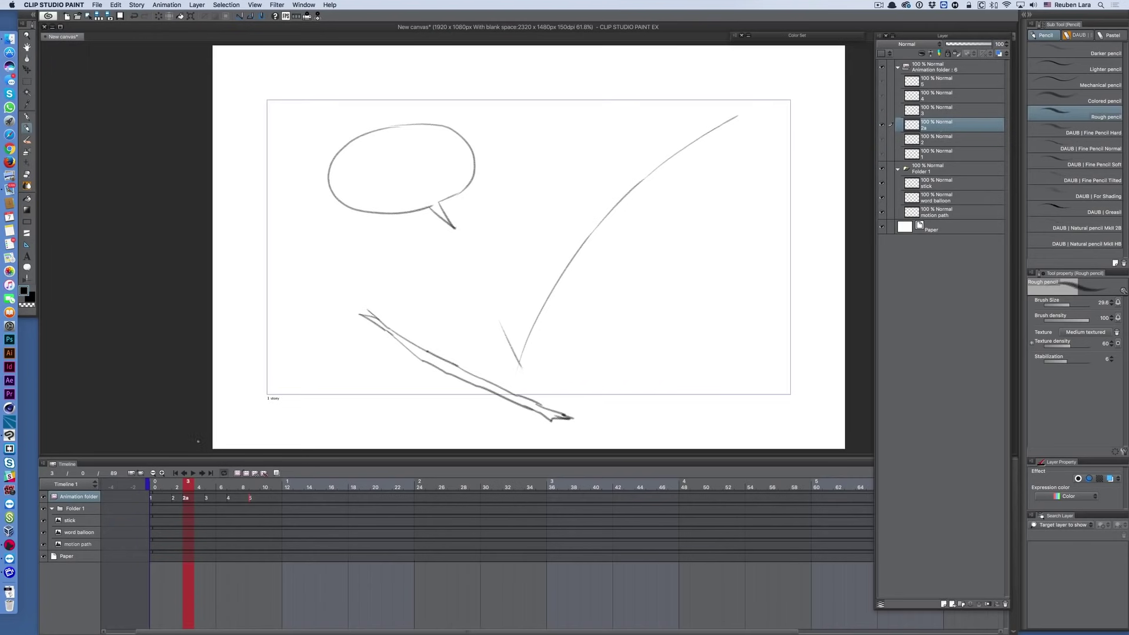
{"action": "left_click", "coordinate": [199, 487]}
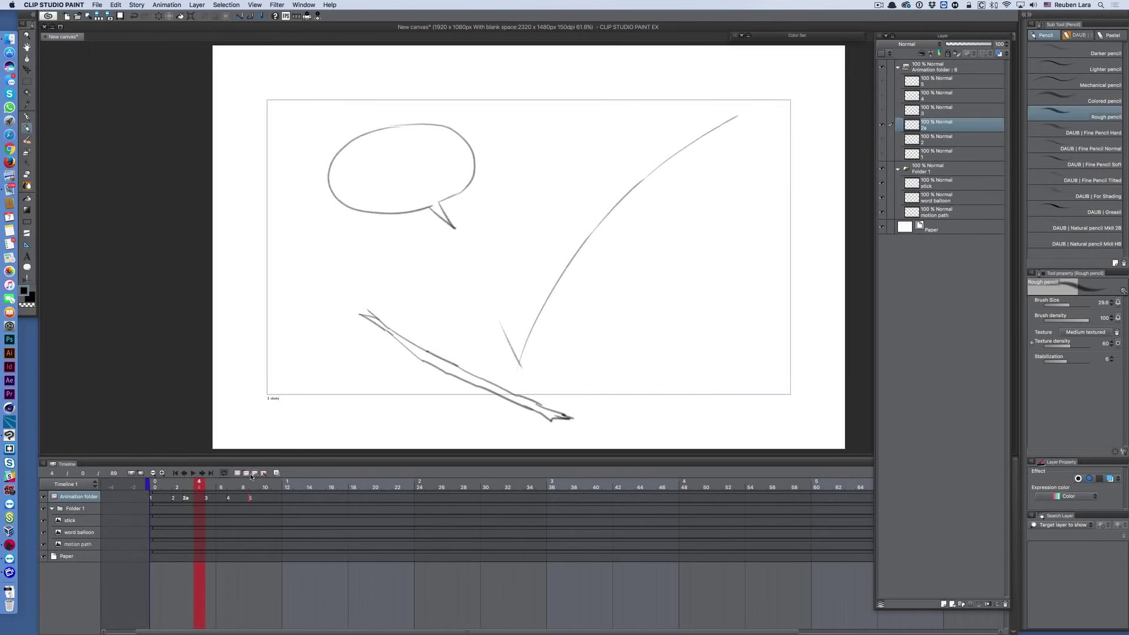
{"action": "left_click", "coordinate": [246, 473]}
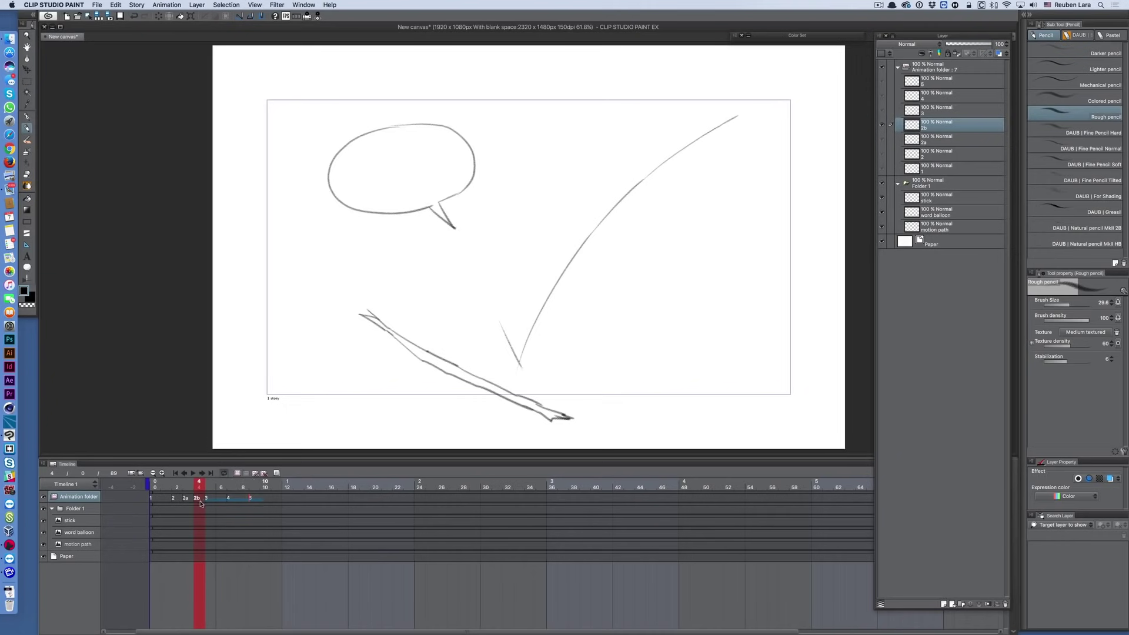
Step: Shift cels 2b through 5 one frame later and insert a new cel named 2a-1 at frame 4
{"action": "left_click_drag", "start_coordinate": [199, 498], "coordinate": [207, 501]}
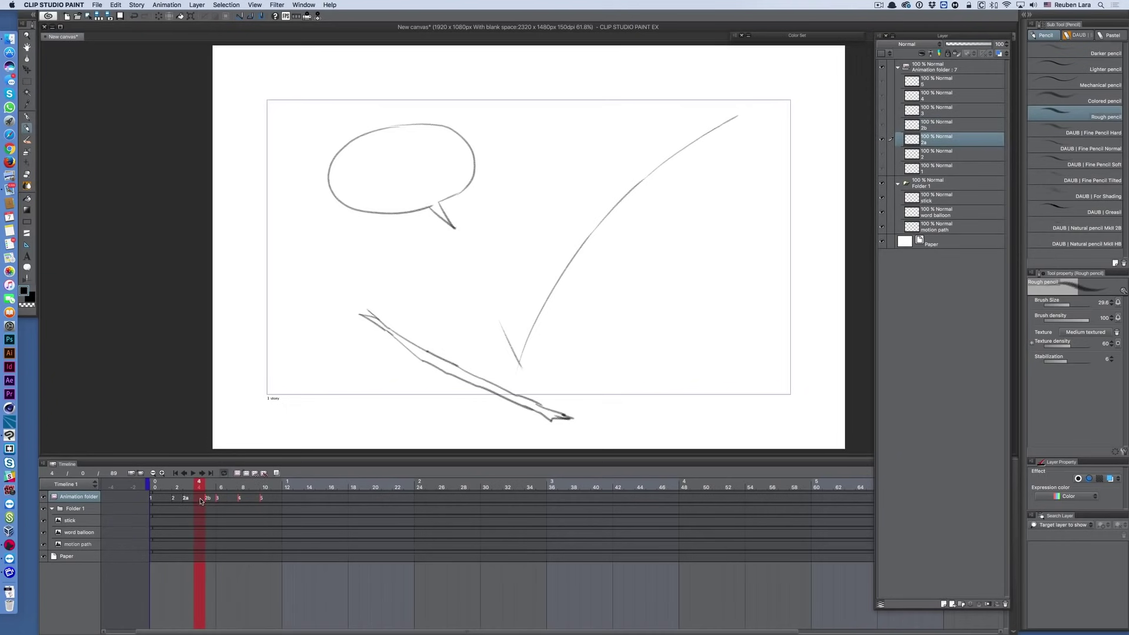
{"action": "left_click", "coordinate": [246, 473]}
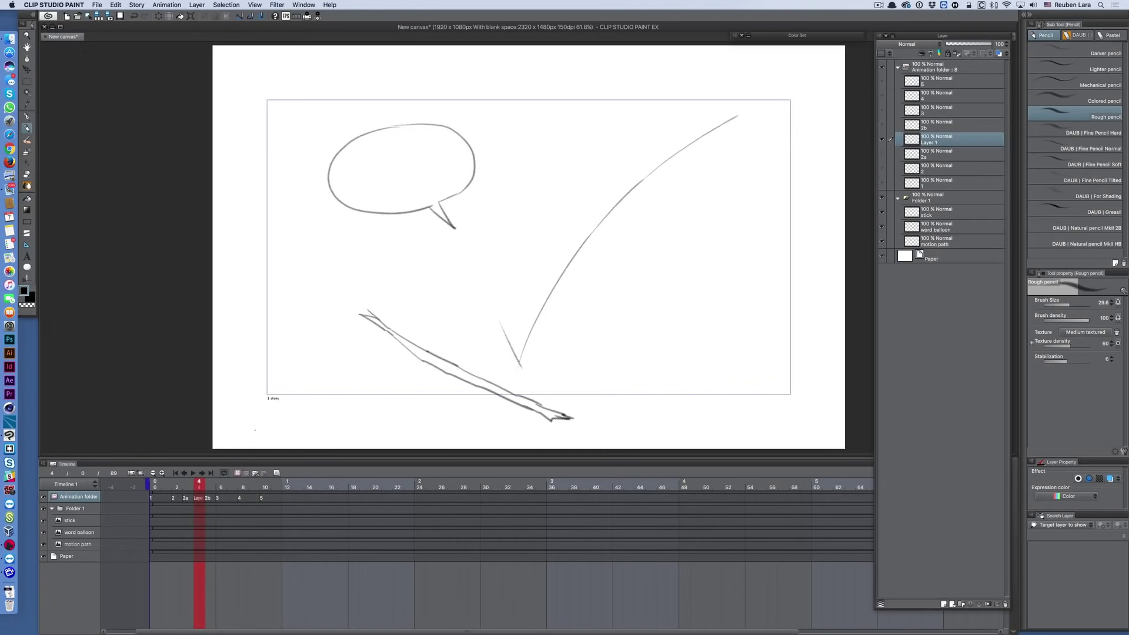
{"action": "double_click", "coordinate": [928, 143]}
{"action": "type", "text": "2a"}
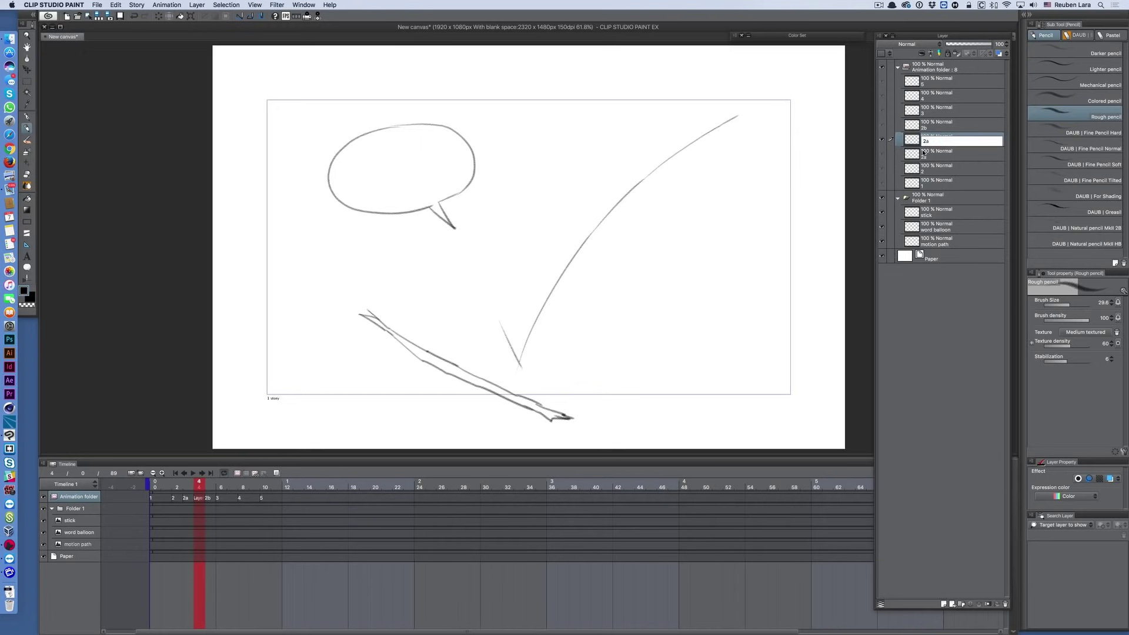
{"action": "type", "text": "-1"}
{"action": "key", "text": "Return"}
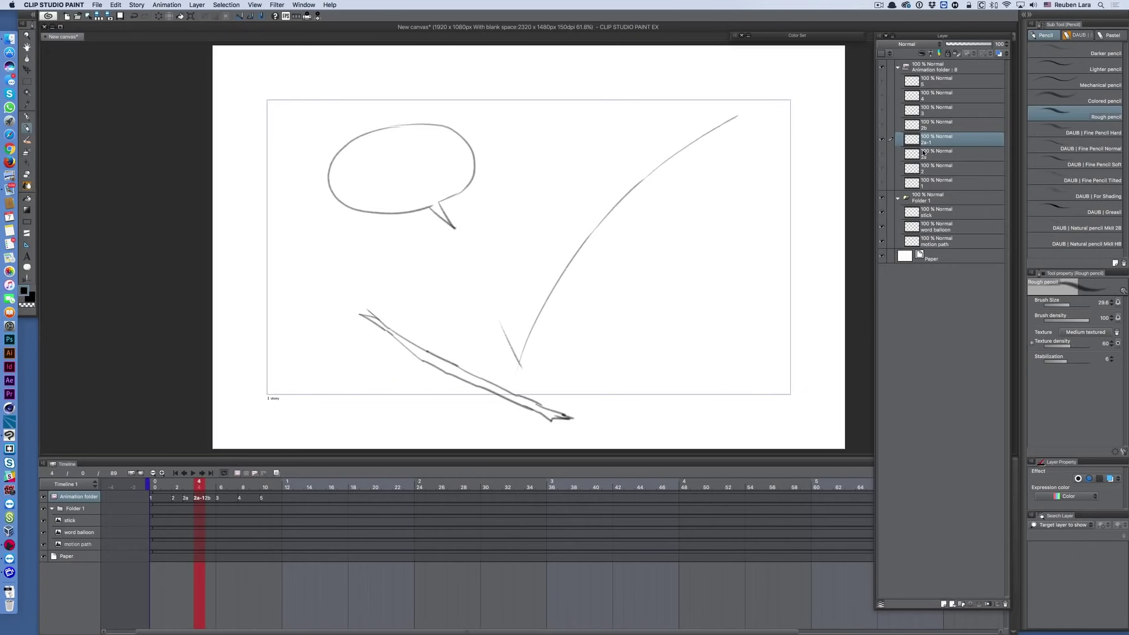
{"action": "left_click", "coordinate": [953, 110]}
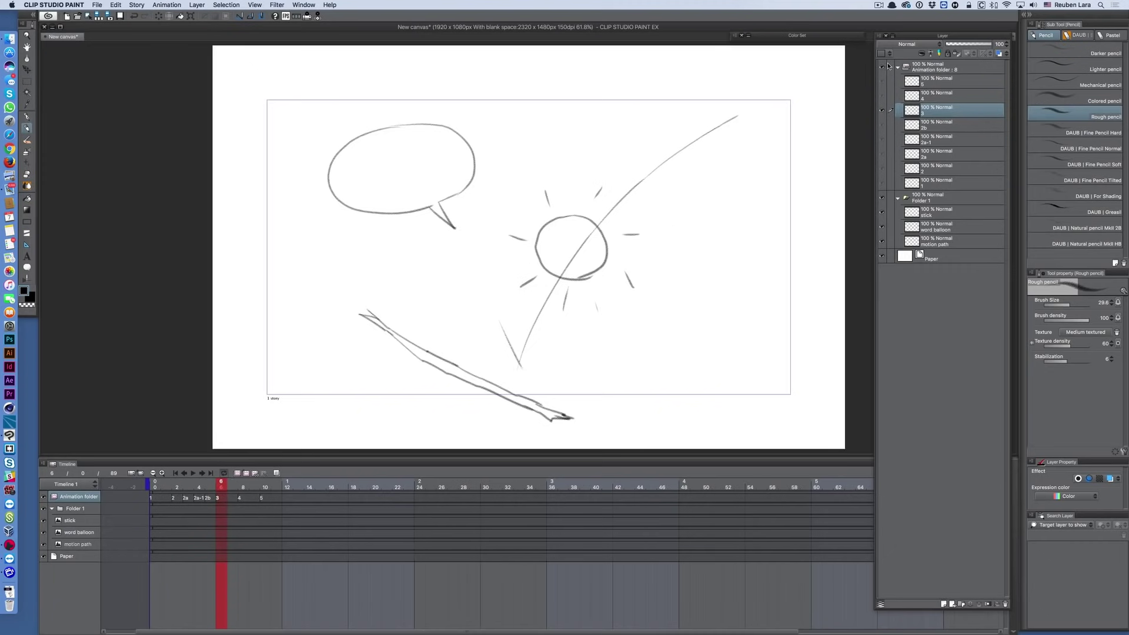
{"action": "left_click", "coordinate": [880, 36]}
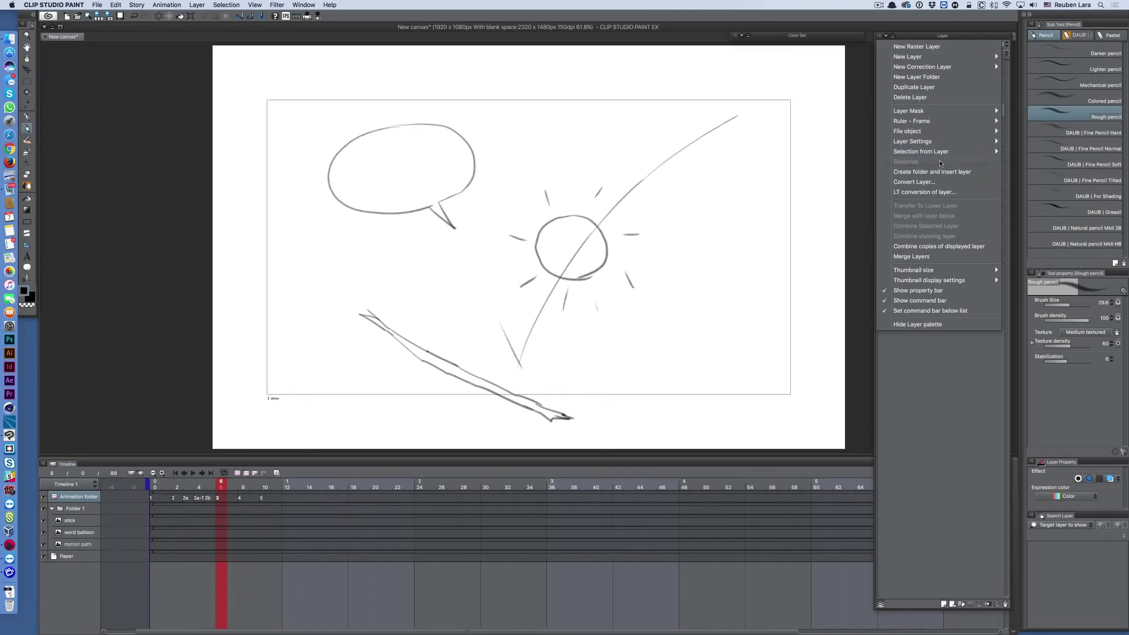
{"action": "left_click", "coordinate": [947, 172]}
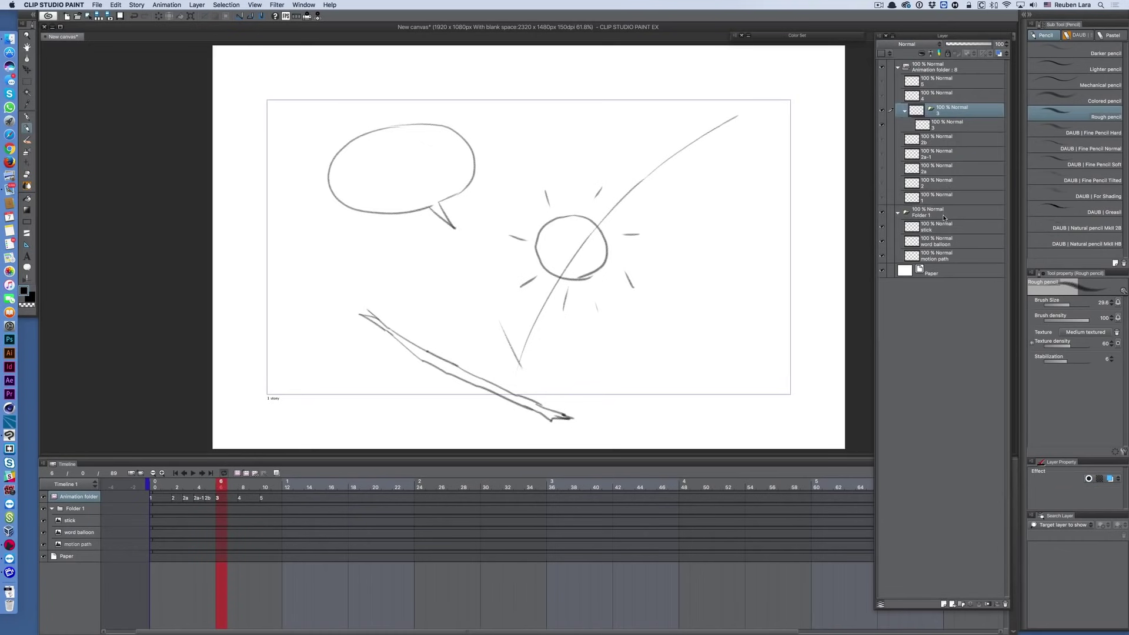
{"action": "key", "text": "super+z"}
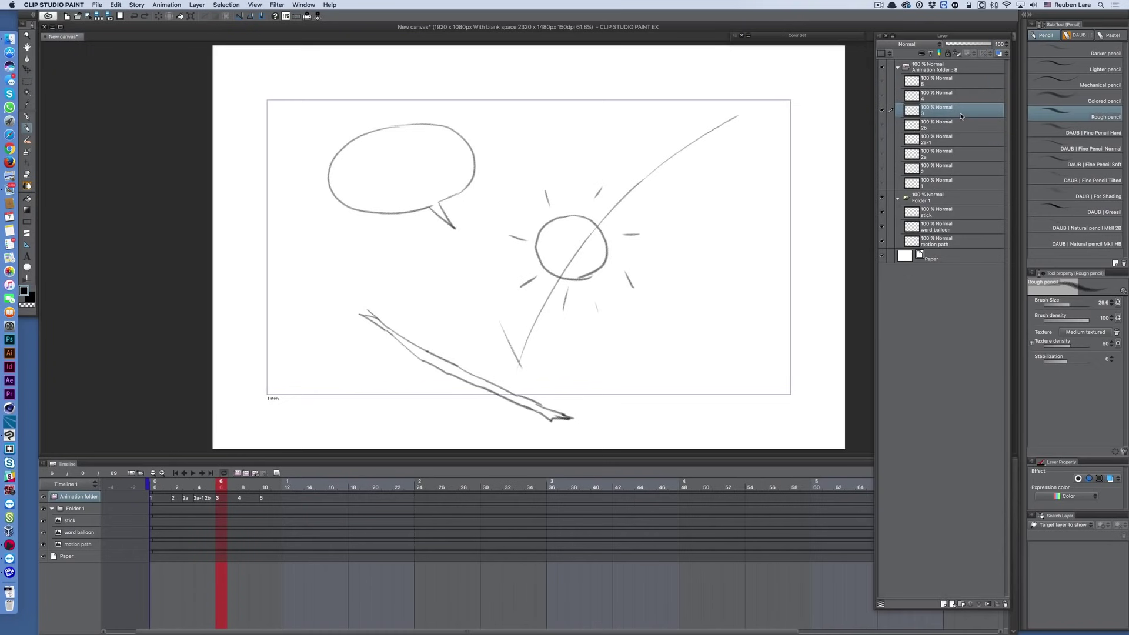
Step: Put cel 3 into its own layer folder and add two new raster layers above the drawing inside it
{"action": "key", "text": "super+g"}
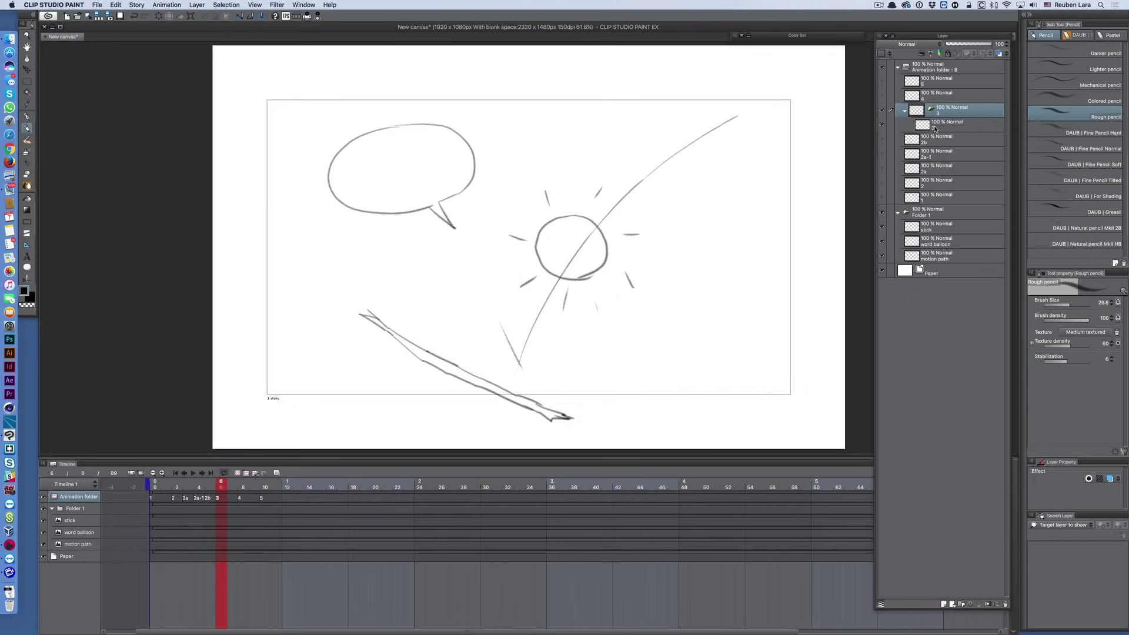
{"action": "left_click", "coordinate": [964, 125]}
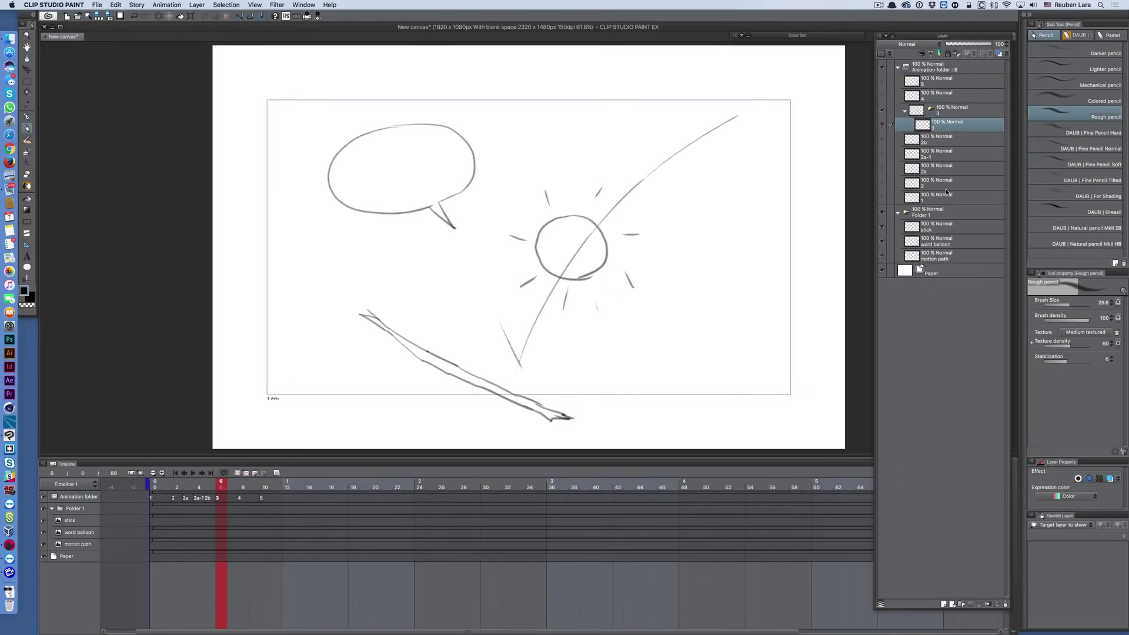
{"action": "left_click", "coordinate": [943, 604]}
{"action": "left_click", "coordinate": [943, 603]}
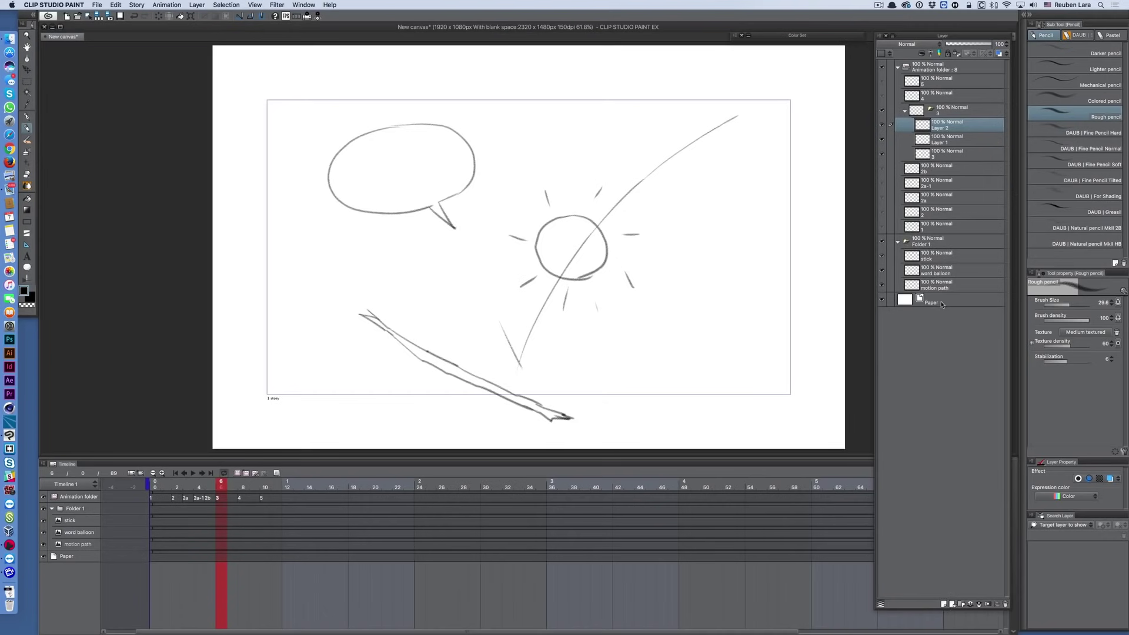
Step: Move Layer 1 below the sun drawing inside the cel 3 folder and rename it BG
{"action": "left_click", "coordinate": [933, 158]}
{"action": "left_click_drag", "start_coordinate": [948, 140], "coordinate": [945, 159]}
{"action": "double_click", "coordinate": [943, 155]}
{"action": "type", "text": "BG"}
{"action": "key", "text": "Return"}
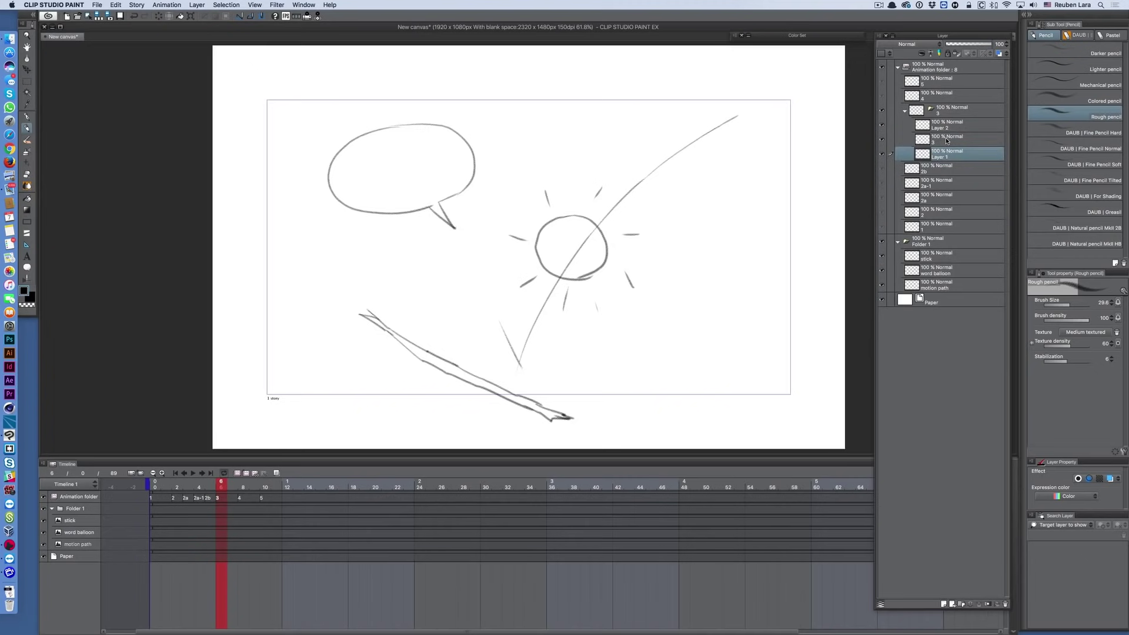
Step: Fill the inside of the sun circle with yellow on the BG layer using Lasso fill
{"action": "key", "text": "m"}
{"action": "left_click", "coordinate": [754, 39]}
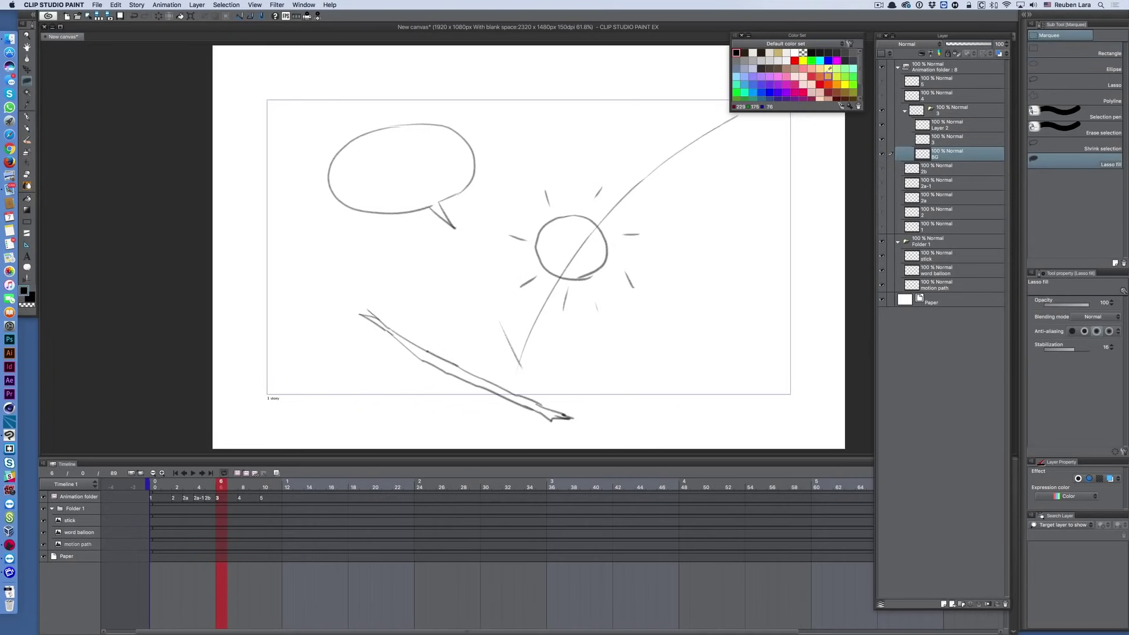
{"action": "left_click", "coordinate": [844, 84]}
{"action": "mouse_move", "coordinate": [562, 215]}
{"action": "left_mouse_down"}
{"action": "mouse_move", "coordinate": [544, 247]}
{"action": "mouse_move", "coordinate": [554, 266]}
{"action": "mouse_move", "coordinate": [588, 272]}
{"action": "mouse_move", "coordinate": [609, 251]}
{"action": "mouse_move", "coordinate": [597, 220]}
{"action": "mouse_move", "coordinate": [563, 213]}
{"action": "left_mouse_up"}
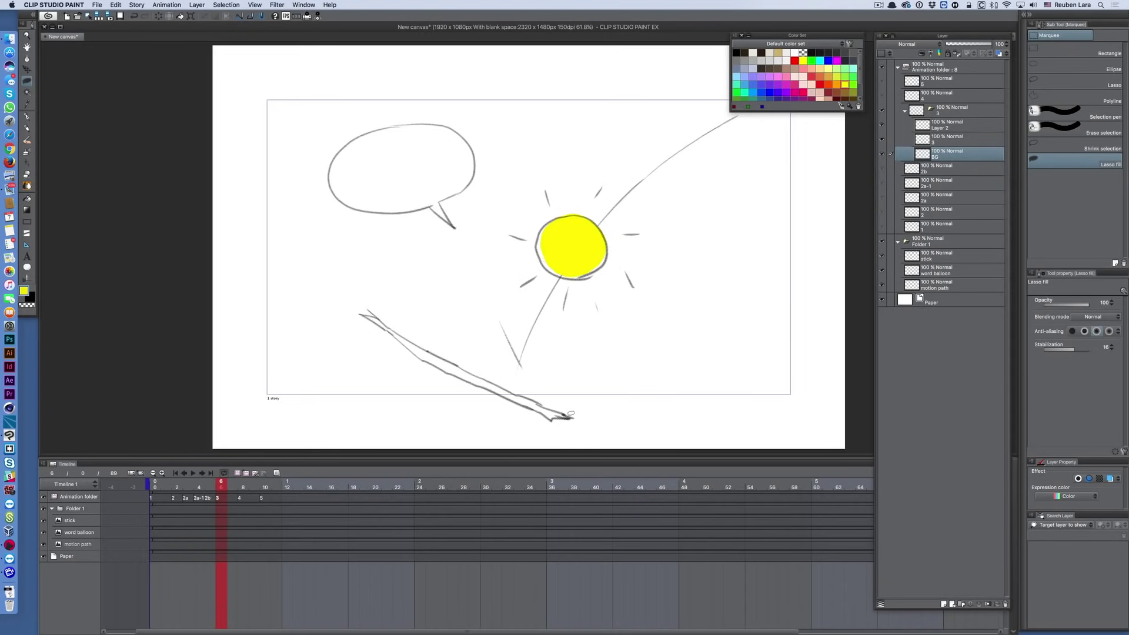
Step: Rename Layer 2 in the cel 3 folder as shadow
{"action": "double_click", "coordinate": [944, 127]}
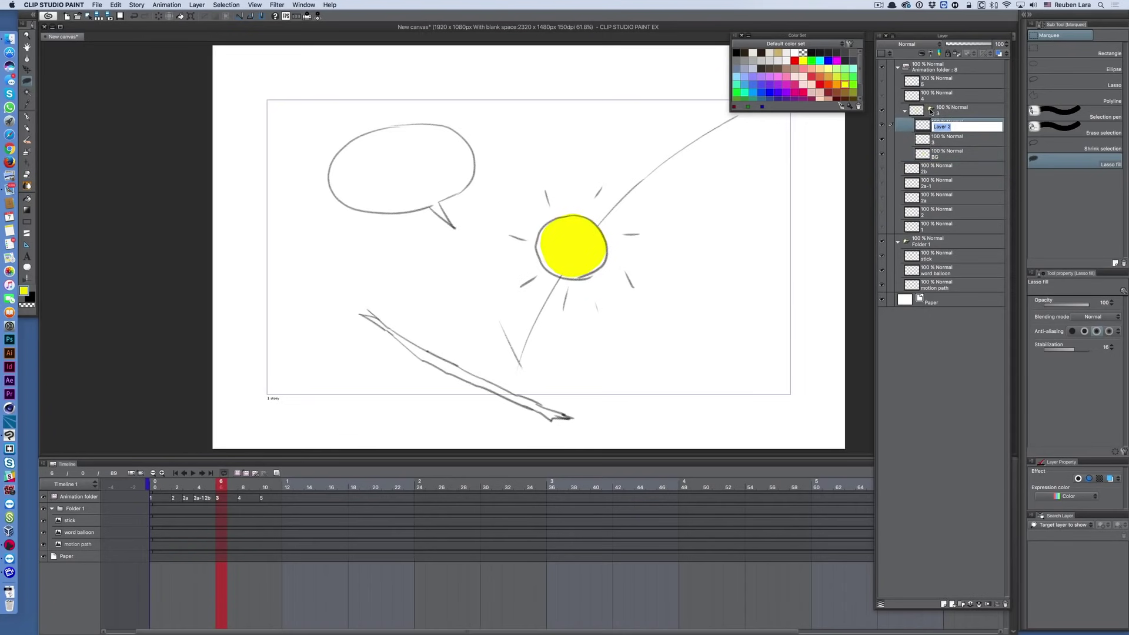
{"action": "type", "text": "shadow"}
{"action": "key", "text": "Return"}
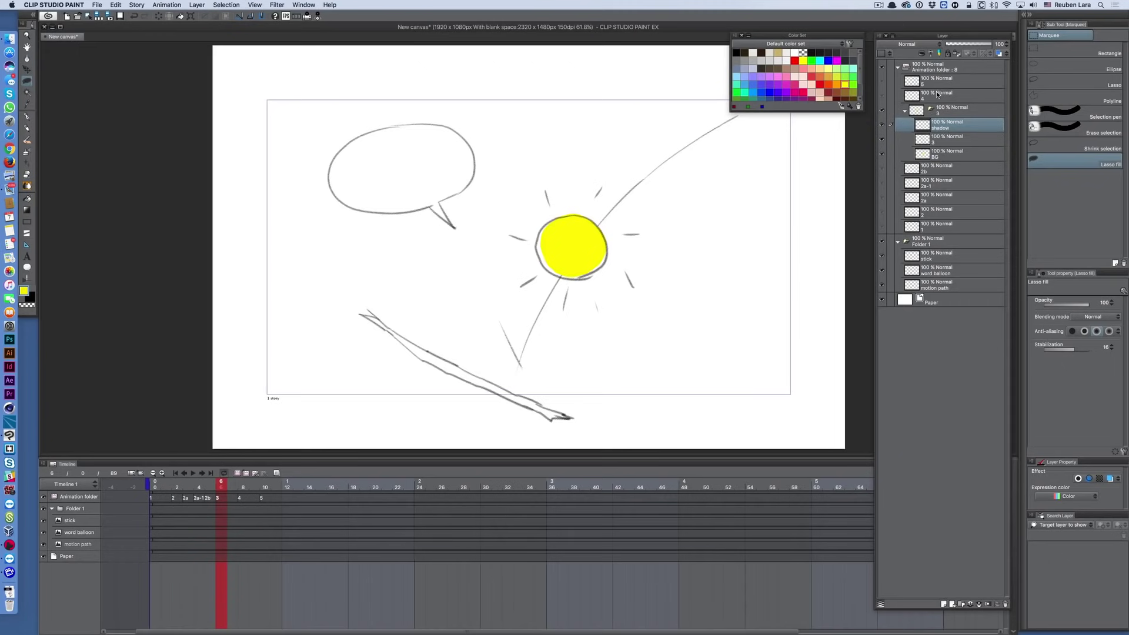
Step: Set the shadow layer to Multiply, fill an orange shadow along the sun's lower-right edge with Lasso fill, and lower the layer opacity to 32%
{"action": "left_click", "coordinate": [908, 45]}
{"action": "left_click", "coordinate": [908, 71]}
{"action": "mouse_move", "coordinate": [558, 268]}
{"action": "left_mouse_down"}
{"action": "mouse_move", "coordinate": [594, 223]}
{"action": "mouse_move", "coordinate": [582, 279]}
{"action": "mouse_move", "coordinate": [549, 264]}
{"action": "mouse_move", "coordinate": [586, 215]}
{"action": "mouse_move", "coordinate": [602, 261]}
{"action": "mouse_move", "coordinate": [546, 269]}
{"action": "left_mouse_up"}
{"action": "left_click", "coordinate": [836, 84]}
{"action": "left_click_drag", "start_coordinate": [973, 44], "coordinate": [960, 44]}
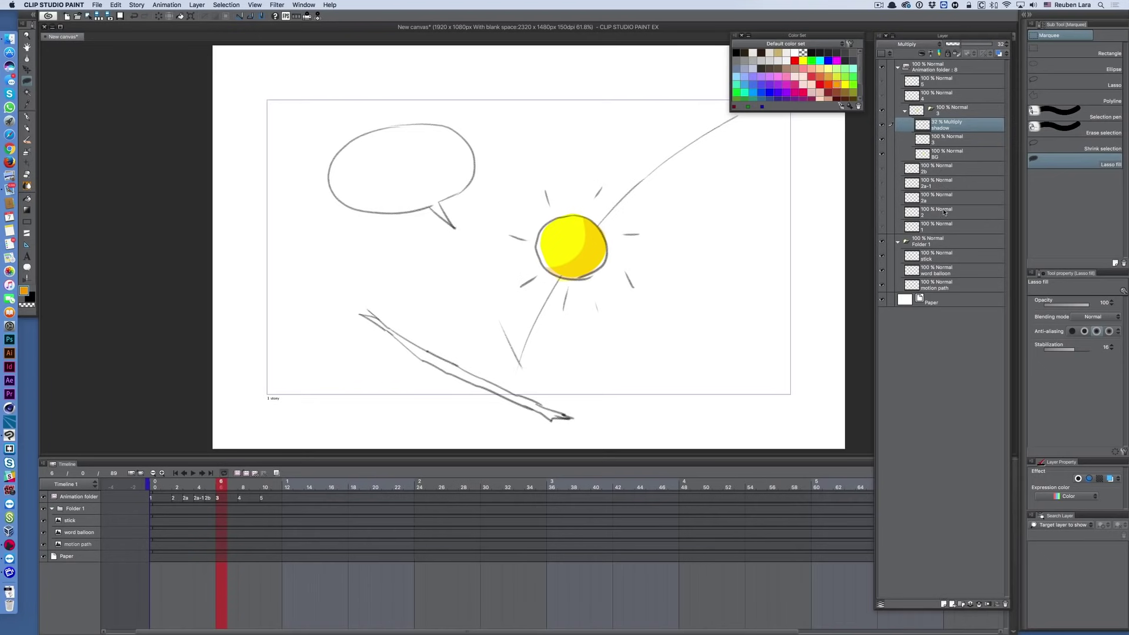
Step: Try nesting drawing layer 3 in a subfolder named 2 inside the cel 3 folder, and remove that subfolder again
{"action": "left_click", "coordinate": [947, 144]}
{"action": "key", "text": "super+g"}
{"action": "double_click", "coordinate": [942, 141]}
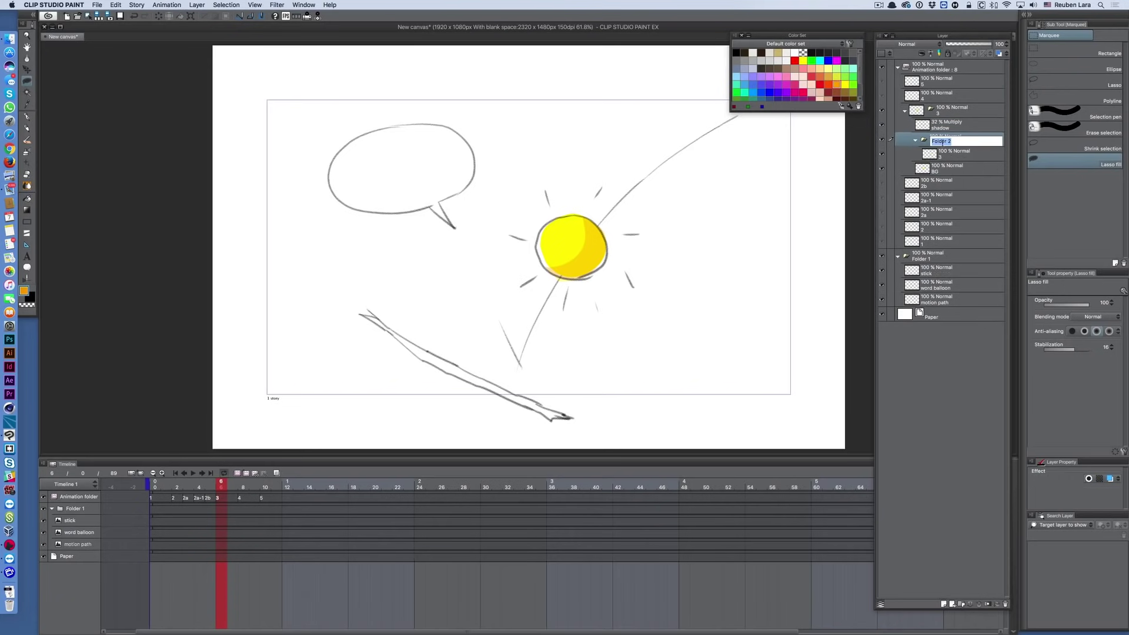
{"action": "type", "text": "2"}
{"action": "key", "text": "Return"}
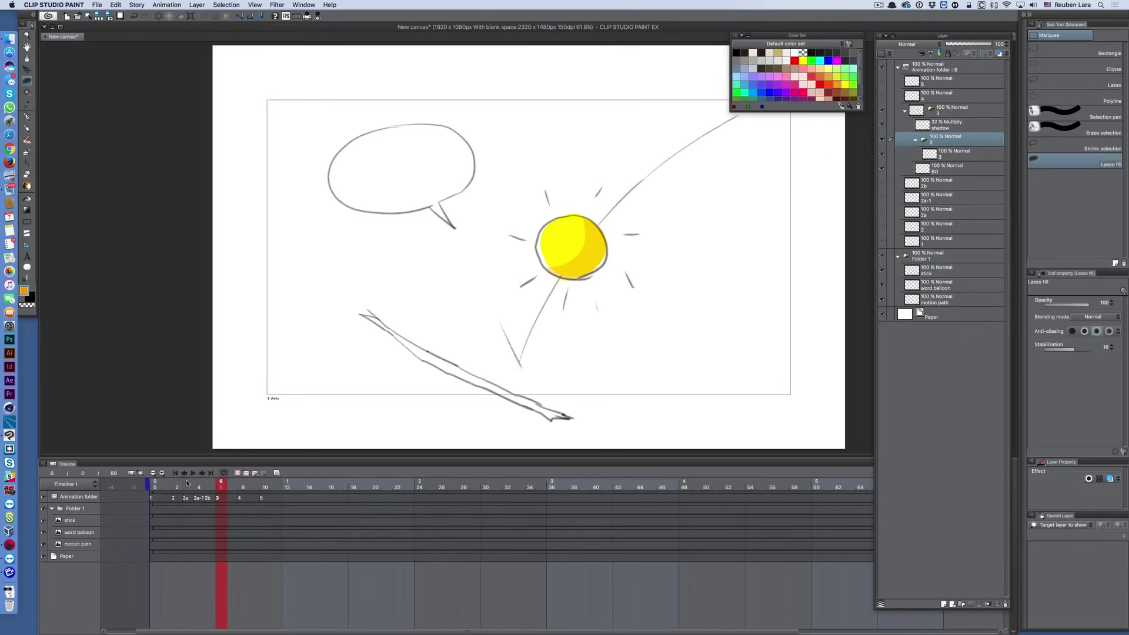
{"action": "mouse_move", "coordinate": [216, 485]}
{"action": "left_mouse_down"}
{"action": "mouse_move", "coordinate": [166, 486]}
{"action": "mouse_move", "coordinate": [254, 485]}
{"action": "mouse_move", "coordinate": [188, 485]}
{"action": "mouse_move", "coordinate": [221, 485]}
{"action": "left_mouse_up"}
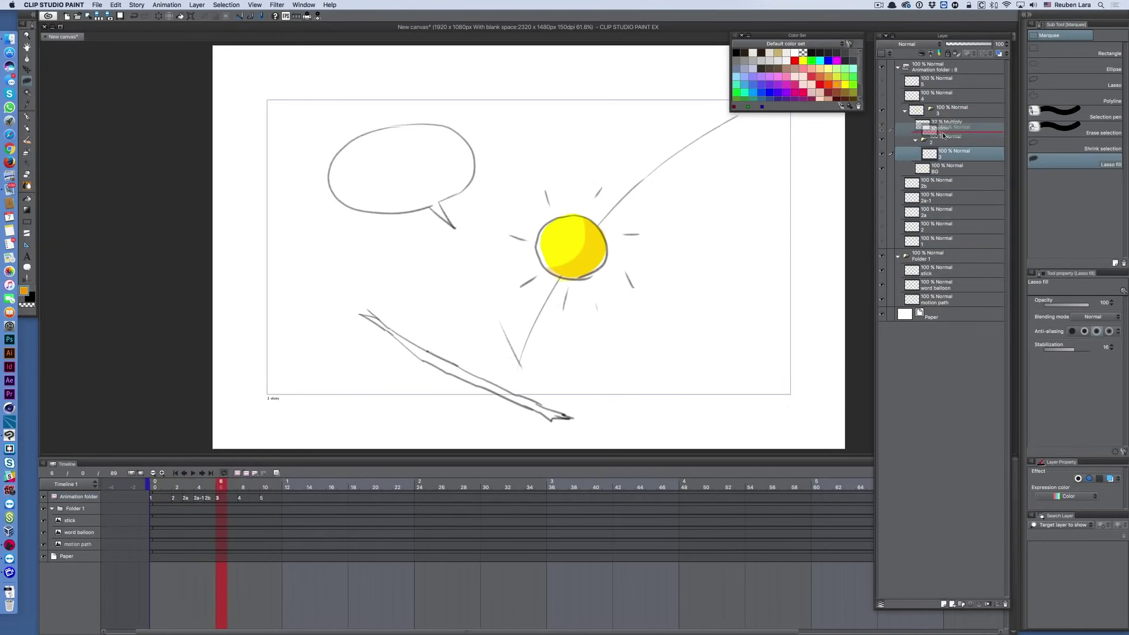
{"action": "left_click", "coordinate": [1004, 604]}
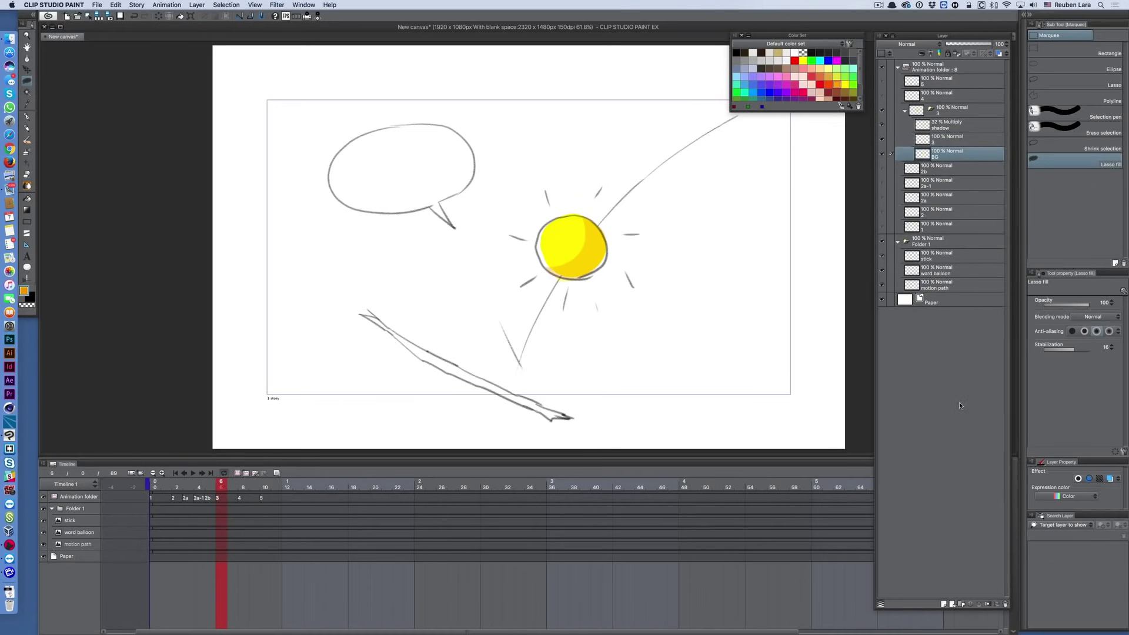
Step: Add a new blank single-layer cel after cel 5, at frame 12
{"action": "left_click", "coordinate": [961, 112]}
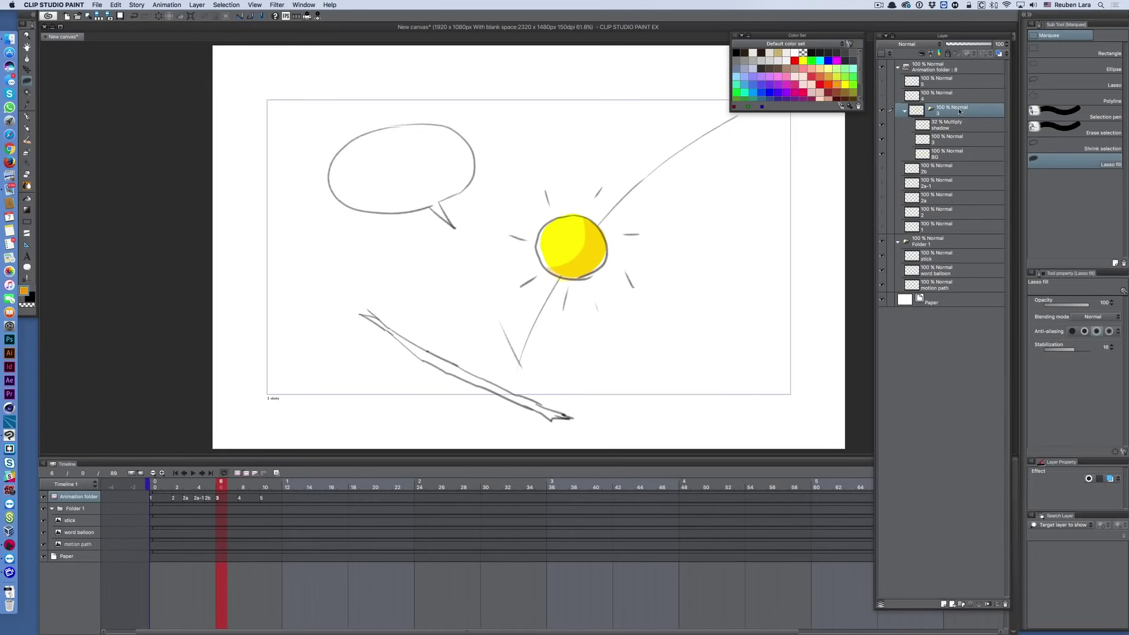
{"action": "left_click", "coordinate": [953, 82]}
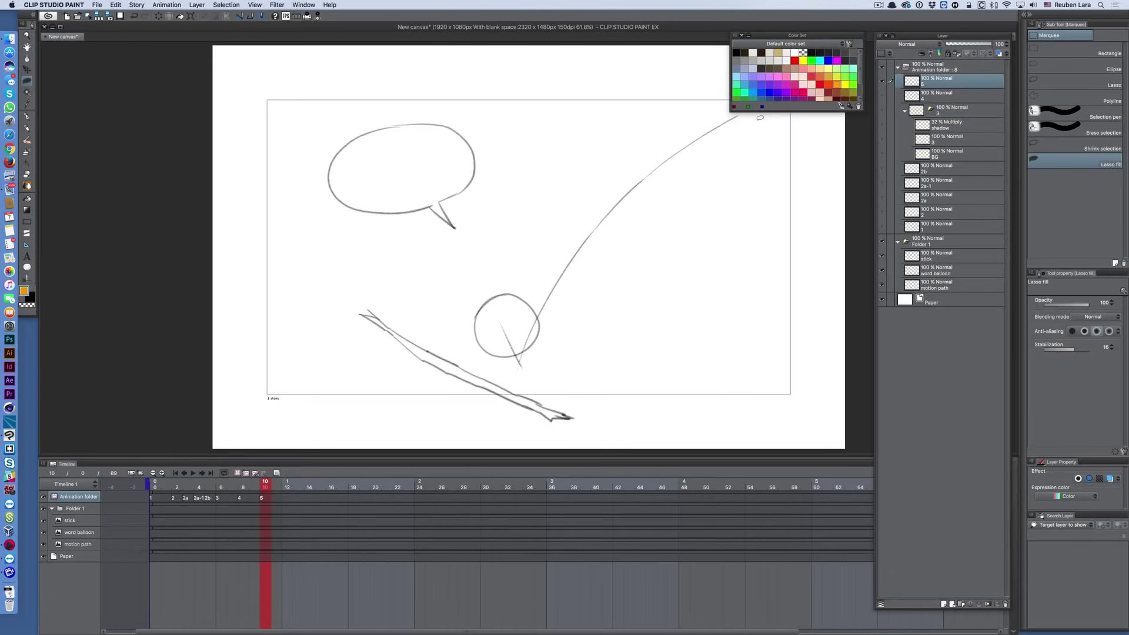
{"action": "left_click", "coordinate": [247, 472]}
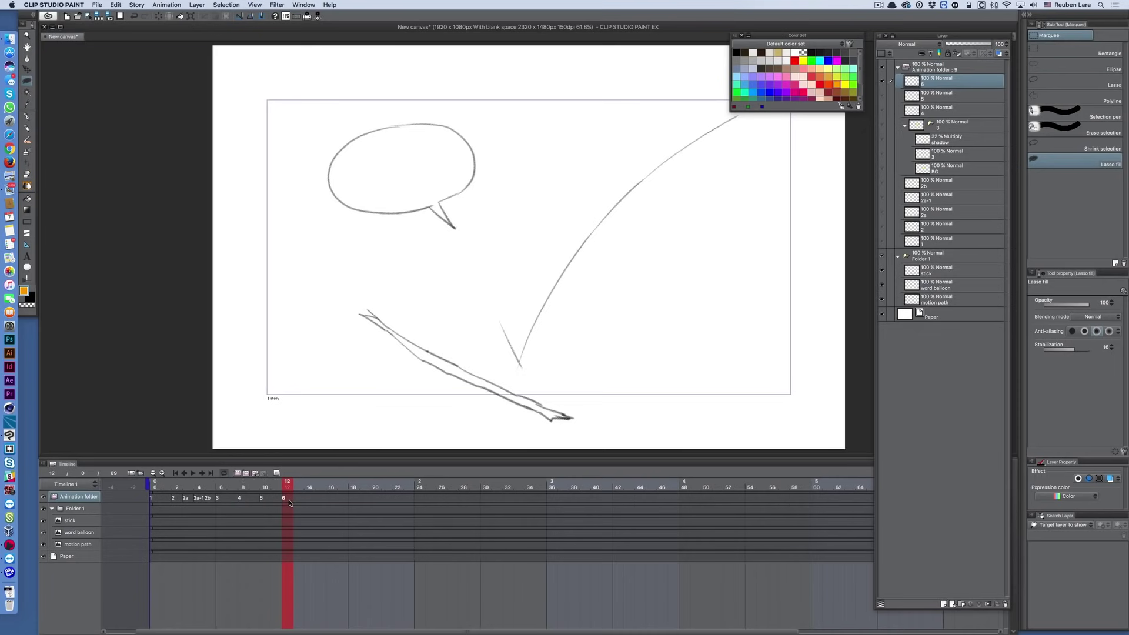
Step: Insert a new cel with the same shadow, drawing and BG layer structure directly after the cel 3 folder, at frame 7
{"action": "left_click", "coordinate": [968, 124]}
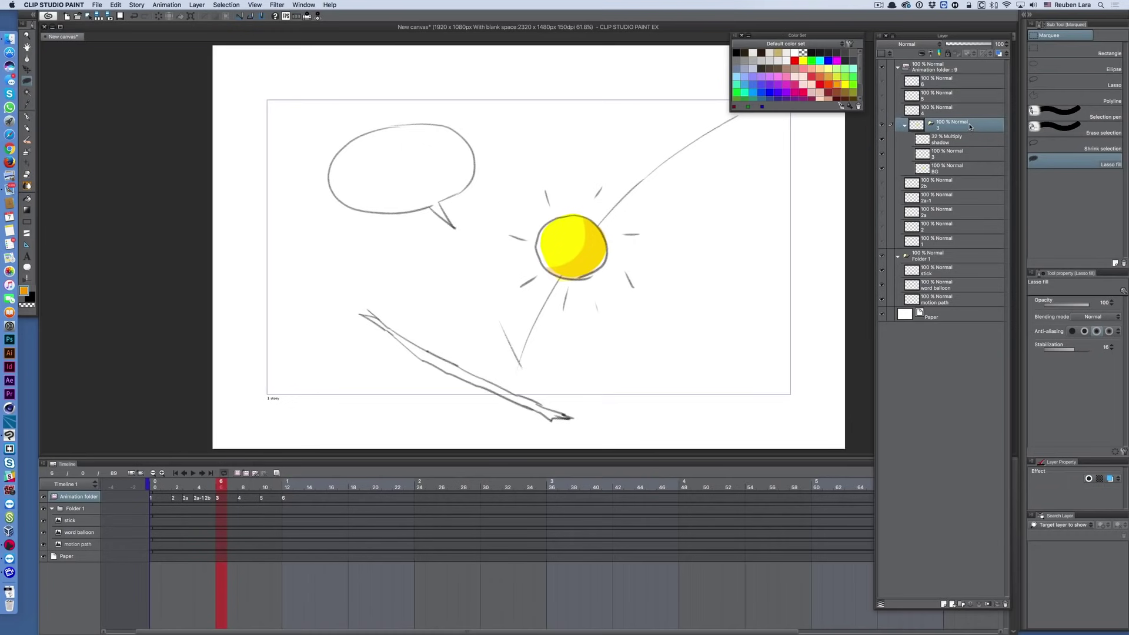
{"action": "left_click", "coordinate": [245, 473]}
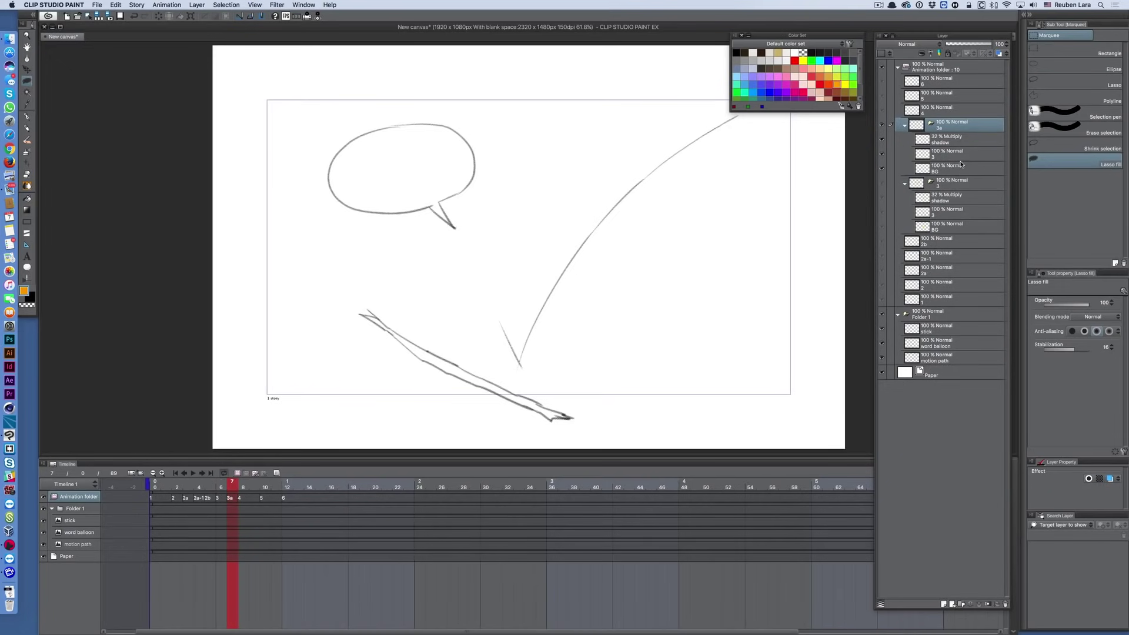
{"action": "left_click", "coordinate": [970, 139]}
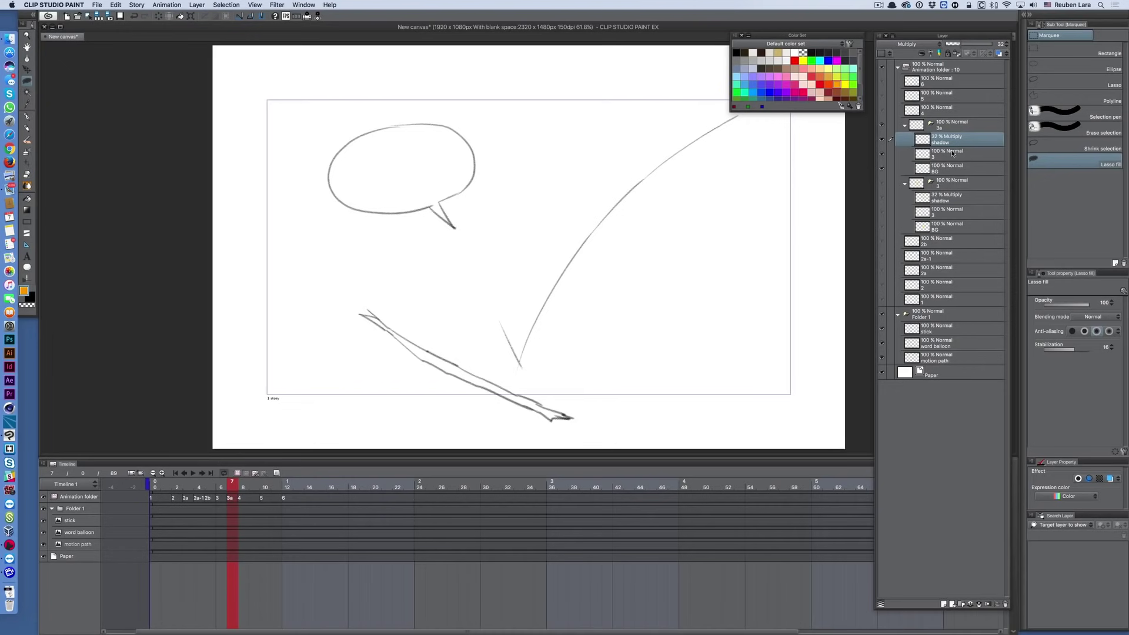
{"action": "left_click", "coordinate": [956, 126]}
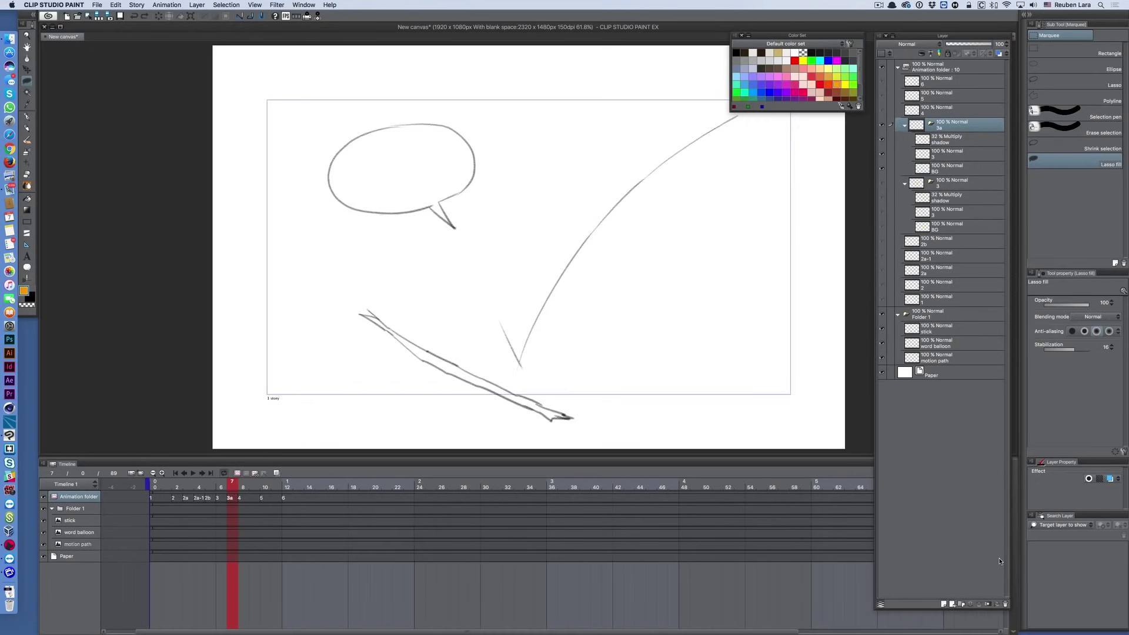
Step: Step back and forth frame by frame between cel 3, the new folder cel and cel 4 to examine the sequence
{"action": "left_click", "coordinate": [166, 6]}
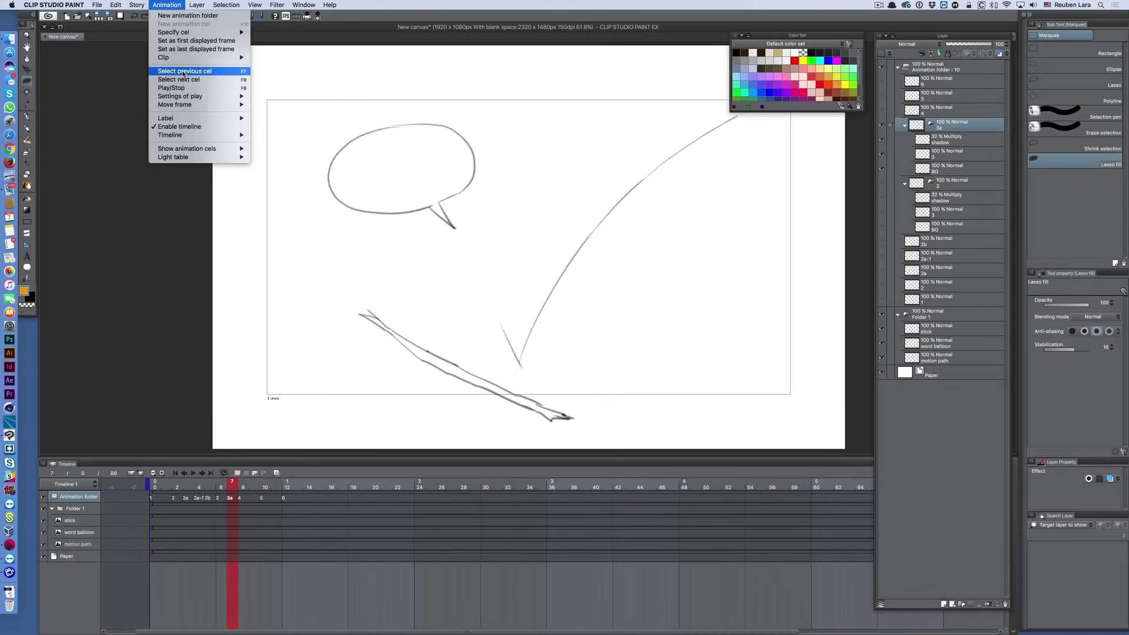
{"action": "left_click", "coordinate": [202, 346]}
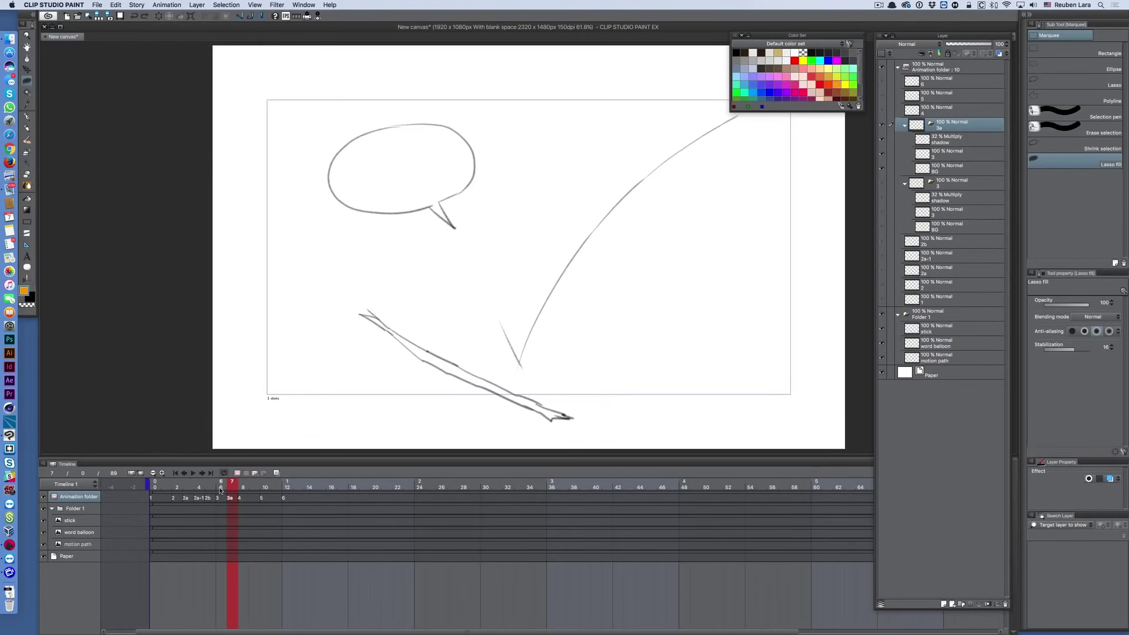
{"action": "left_click", "coordinate": [184, 473]}
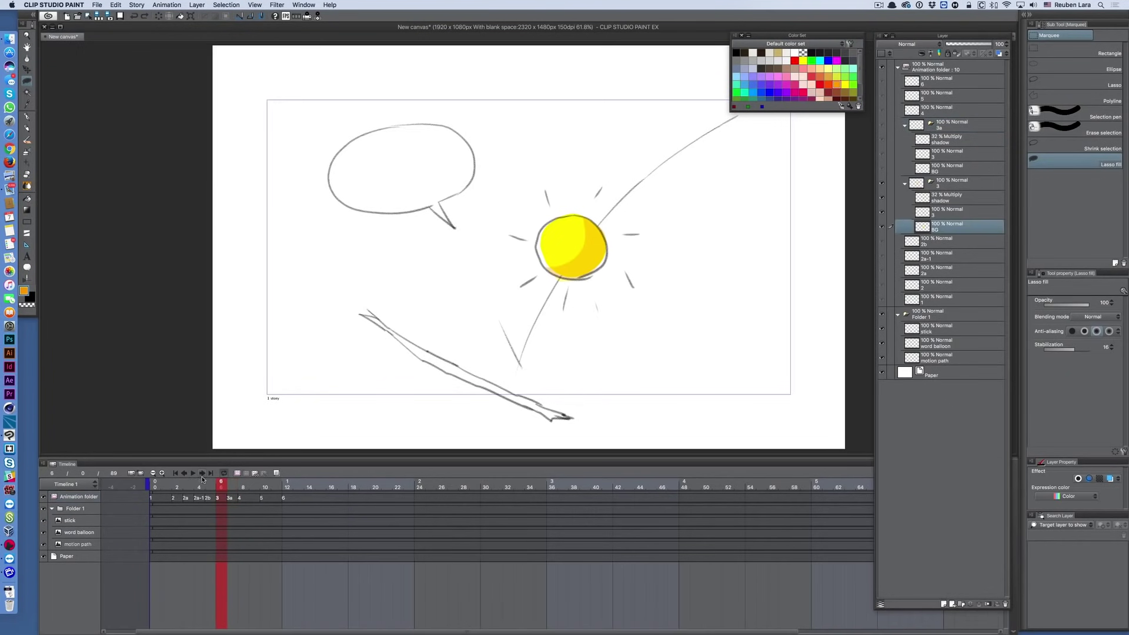
{"action": "left_click", "coordinate": [202, 473]}
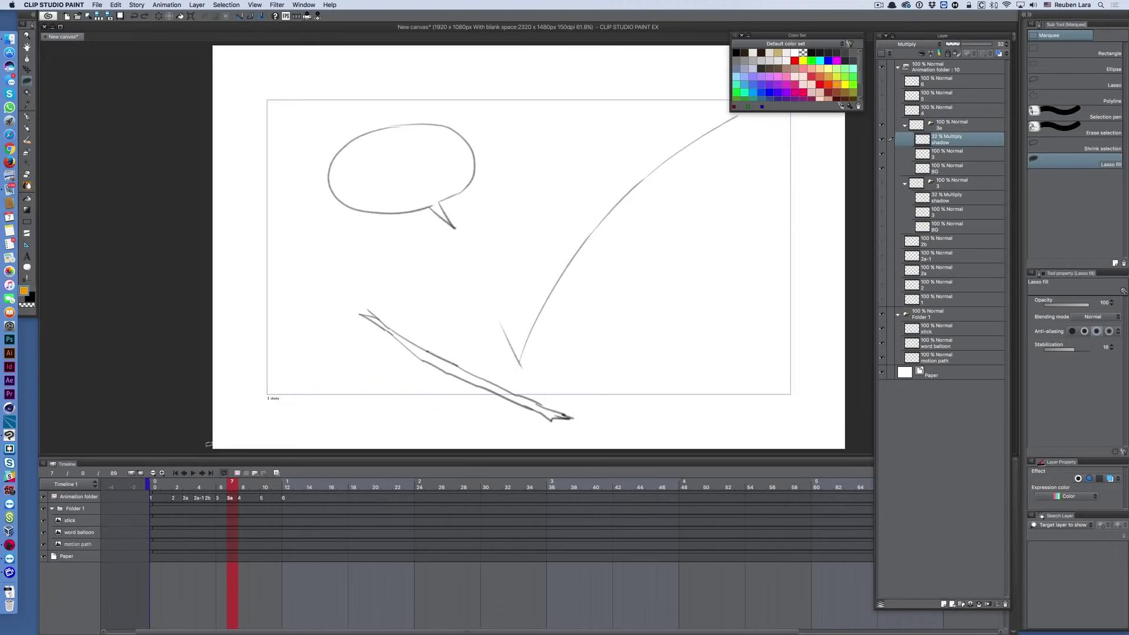
{"action": "left_click", "coordinate": [185, 474]}
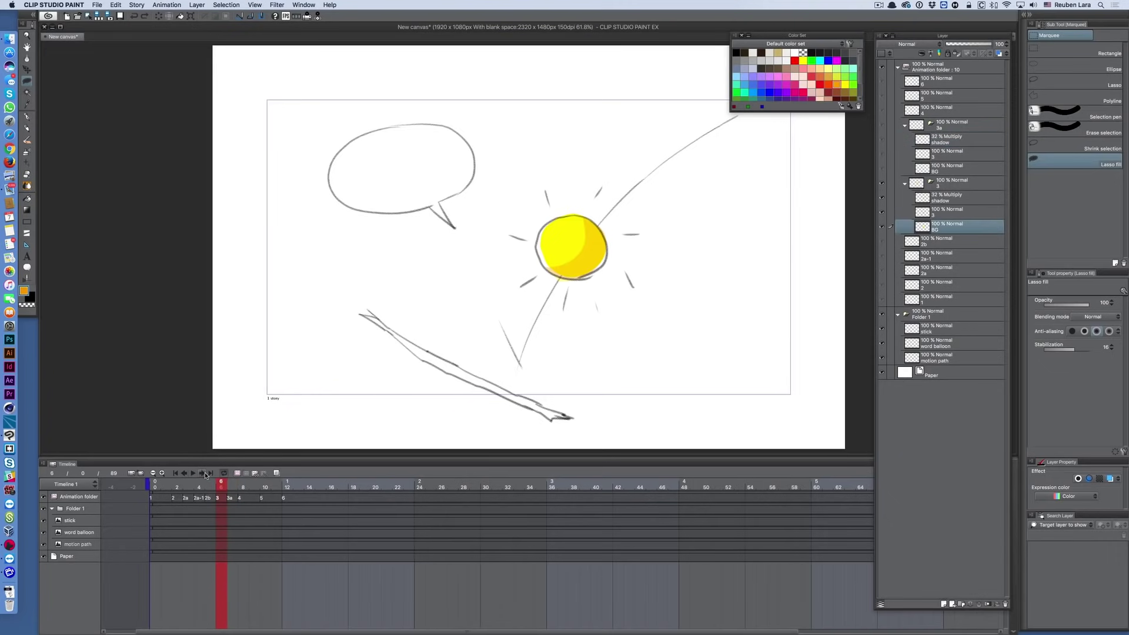
{"action": "left_click", "coordinate": [205, 474]}
{"action": "left_click", "coordinate": [205, 473]}
{"action": "left_click", "coordinate": [204, 473]}
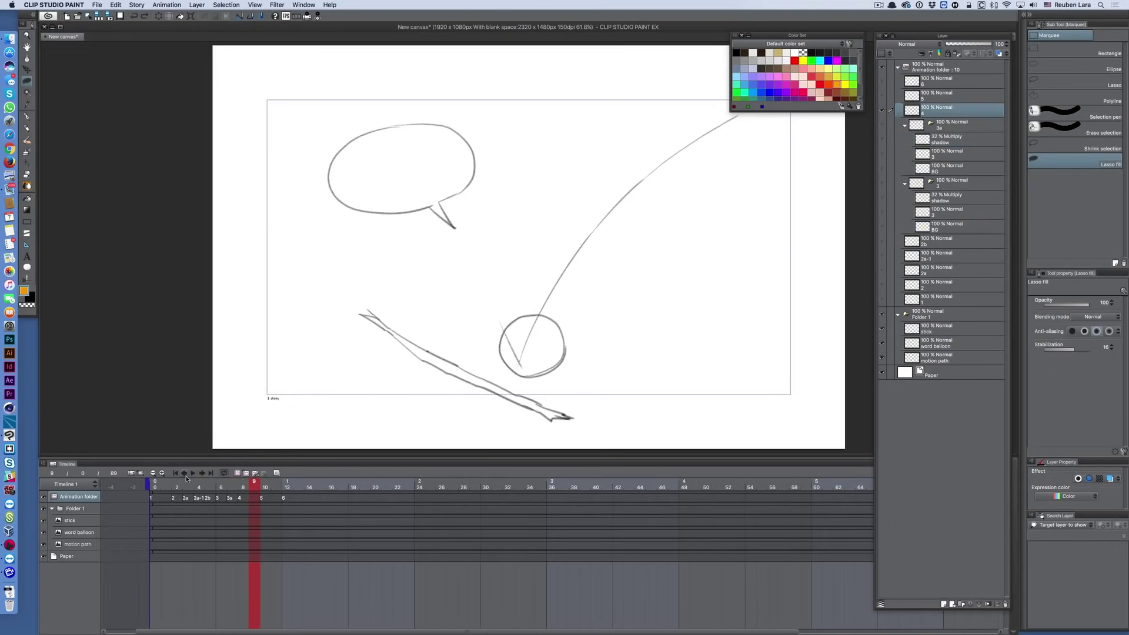
{"action": "left_click", "coordinate": [185, 475]}
{"action": "left_click", "coordinate": [204, 474]}
{"action": "left_click", "coordinate": [185, 475]}
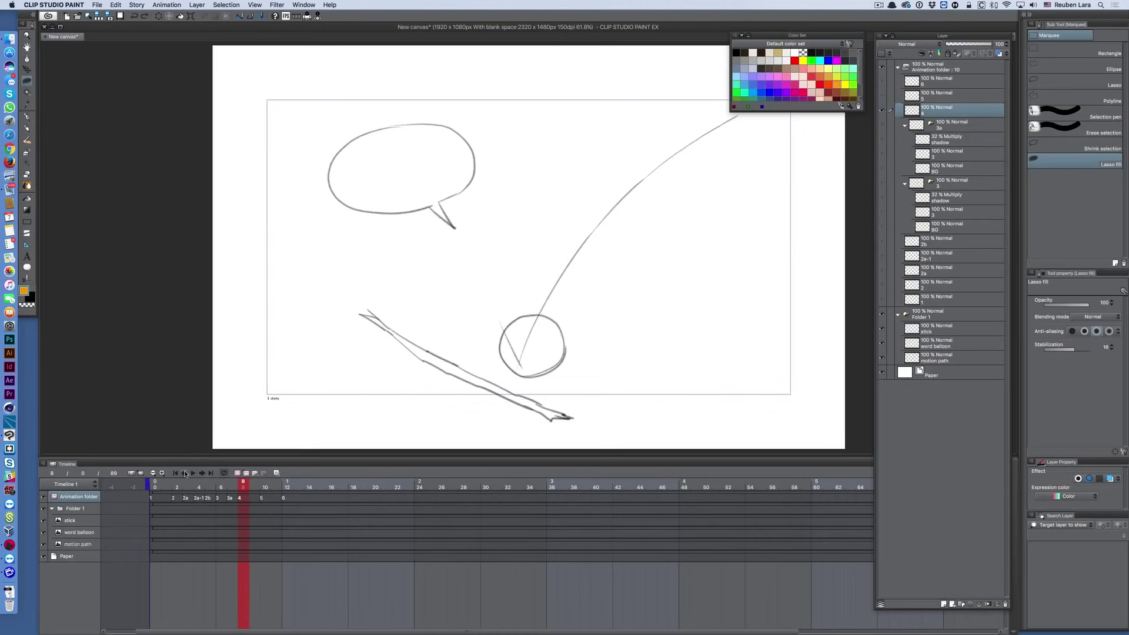
Step: Move between neighbouring cels with Select previous cel and Select next cel, ending on cel 5
{"action": "left_click", "coordinate": [160, 4]}
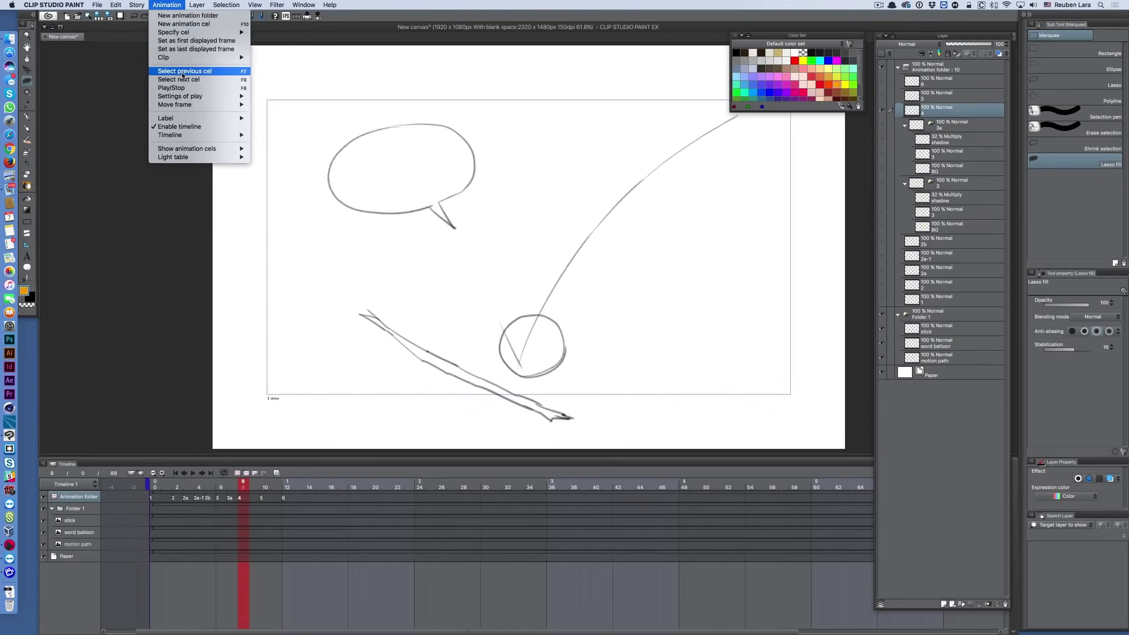
{"action": "left_click", "coordinate": [182, 73]}
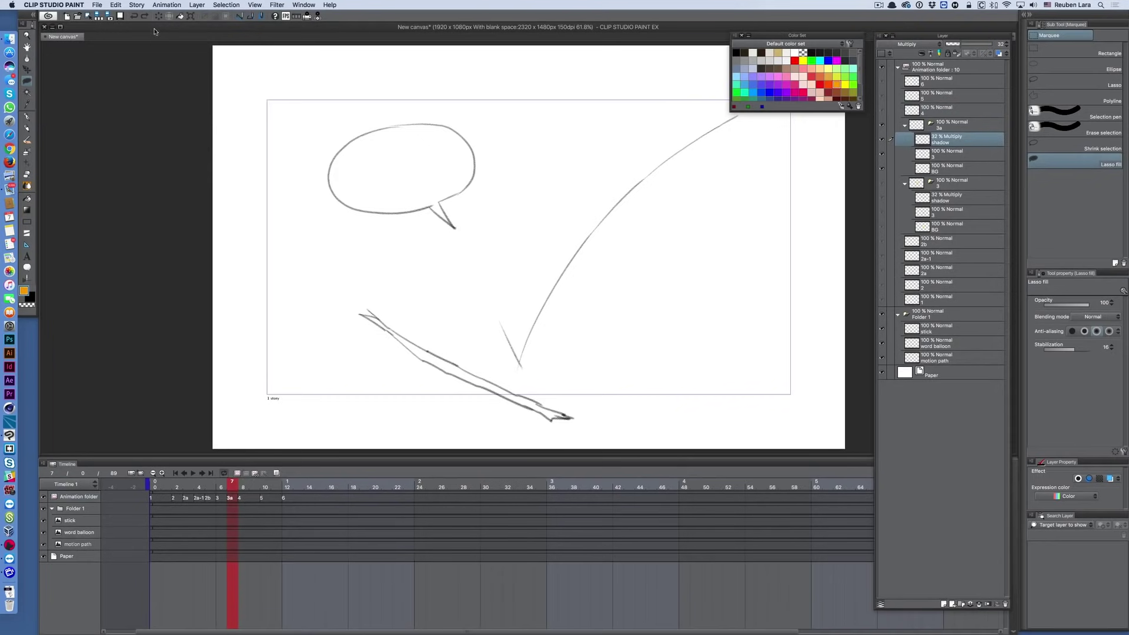
{"action": "left_click", "coordinate": [167, 5]}
{"action": "left_click", "coordinate": [176, 79]}
{"action": "left_click", "coordinate": [166, 5]}
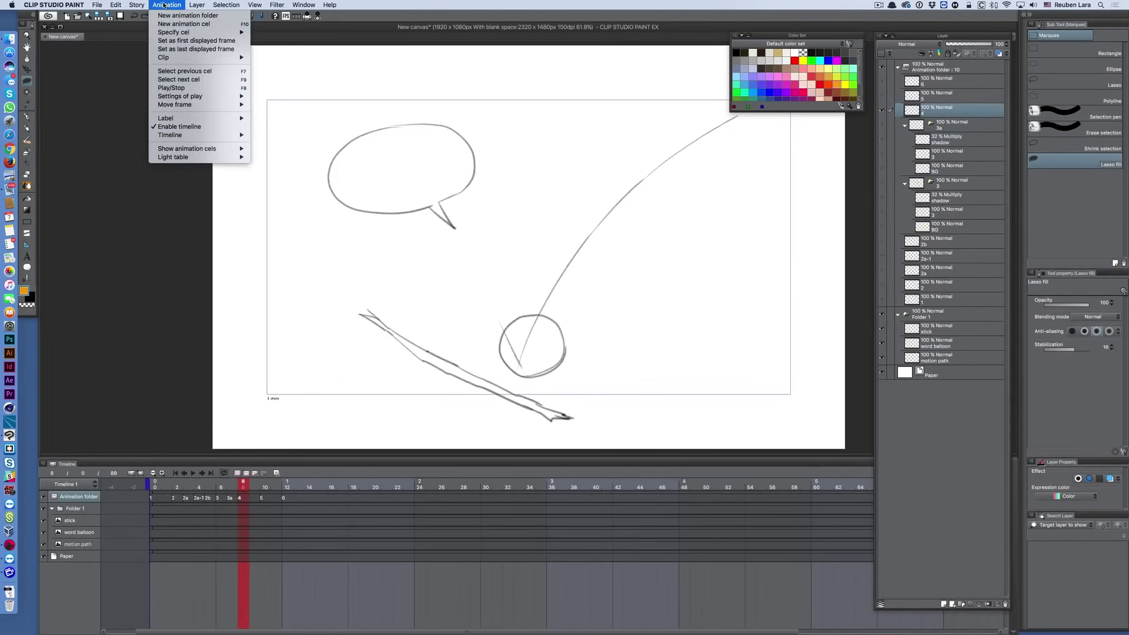
{"action": "left_click", "coordinate": [176, 79]}
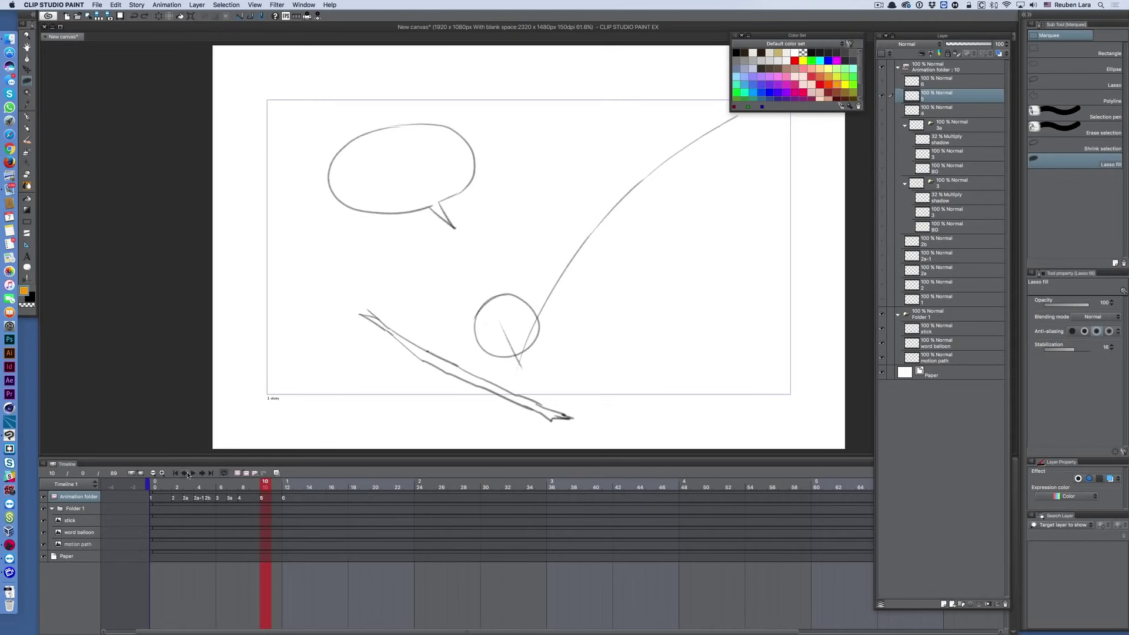
Step: Play the animation from near its start, stop it, and briefly check the onion skin display
{"action": "left_click", "coordinate": [163, 488]}
{"action": "left_click", "coordinate": [193, 473]}
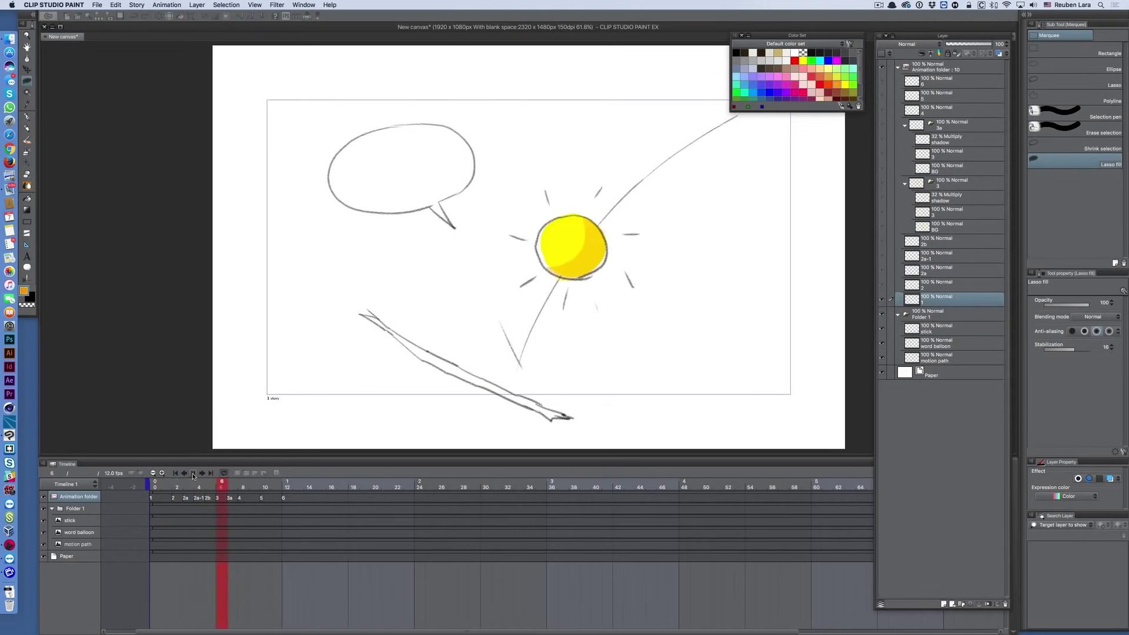
{"action": "left_click", "coordinate": [194, 474]}
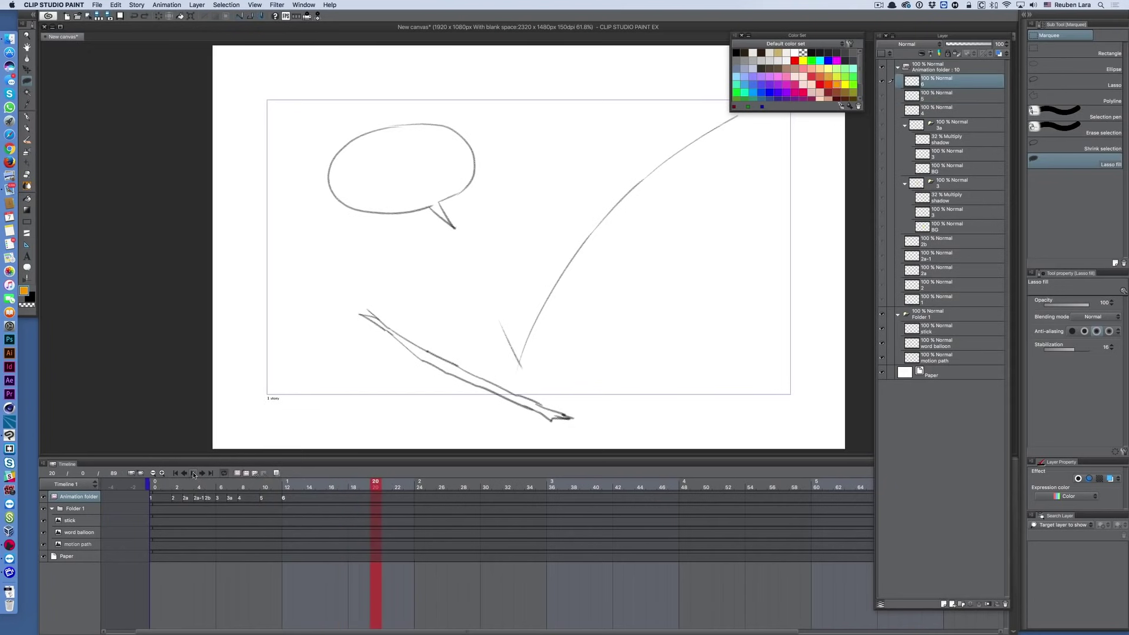
{"action": "left_click", "coordinate": [277, 473]}
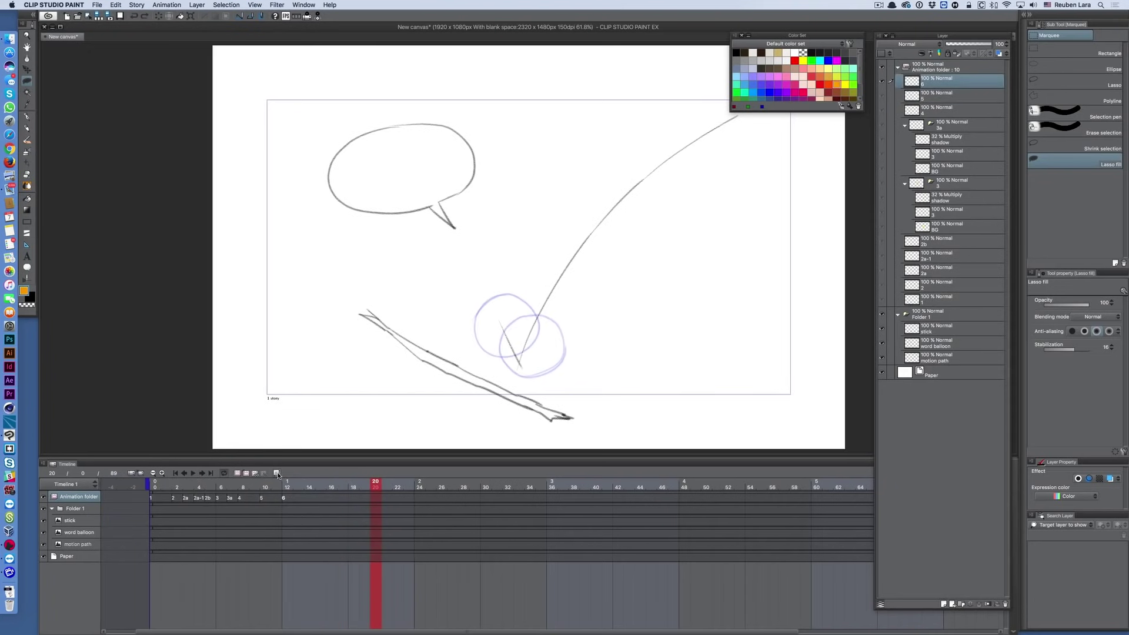
{"action": "left_click", "coordinate": [278, 474]}
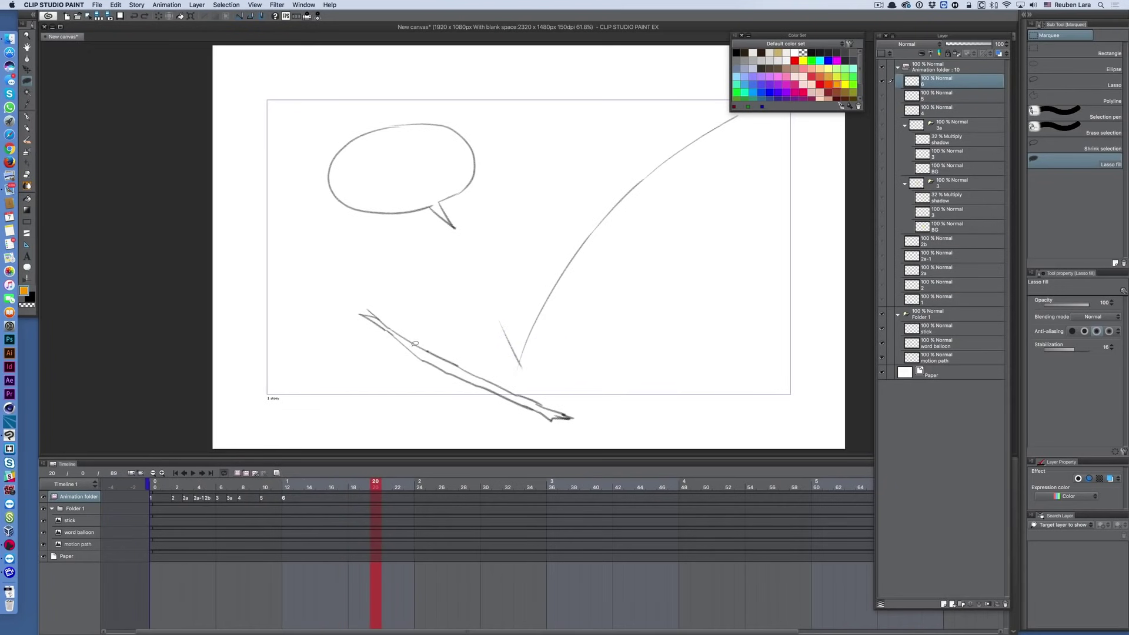
Step: Scrub through the frames directly on the canvas with the Edit timeline tool, alternating with the Rough pencil
{"action": "key", "text": "o"}
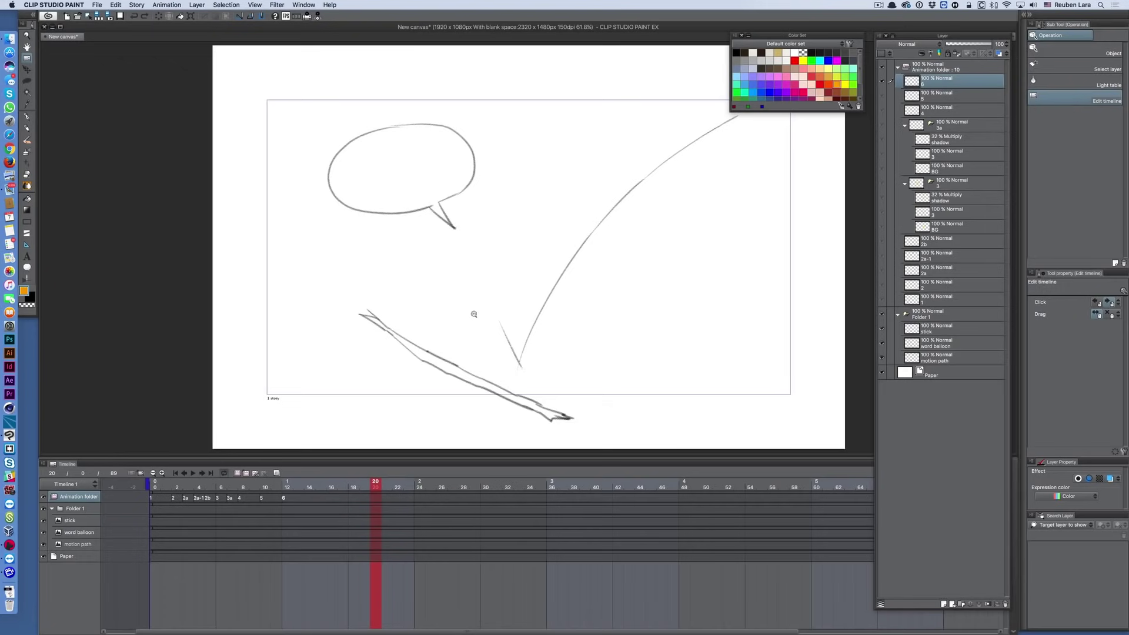
{"action": "mouse_move", "coordinate": [483, 319]}
{"action": "left_mouse_down"}
{"action": "mouse_move", "coordinate": [358, 316]}
{"action": "mouse_move", "coordinate": [458, 312]}
{"action": "mouse_move", "coordinate": [368, 315]}
{"action": "mouse_move", "coordinate": [411, 315]}
{"action": "mouse_move", "coordinate": [358, 432]}
{"action": "left_mouse_up"}
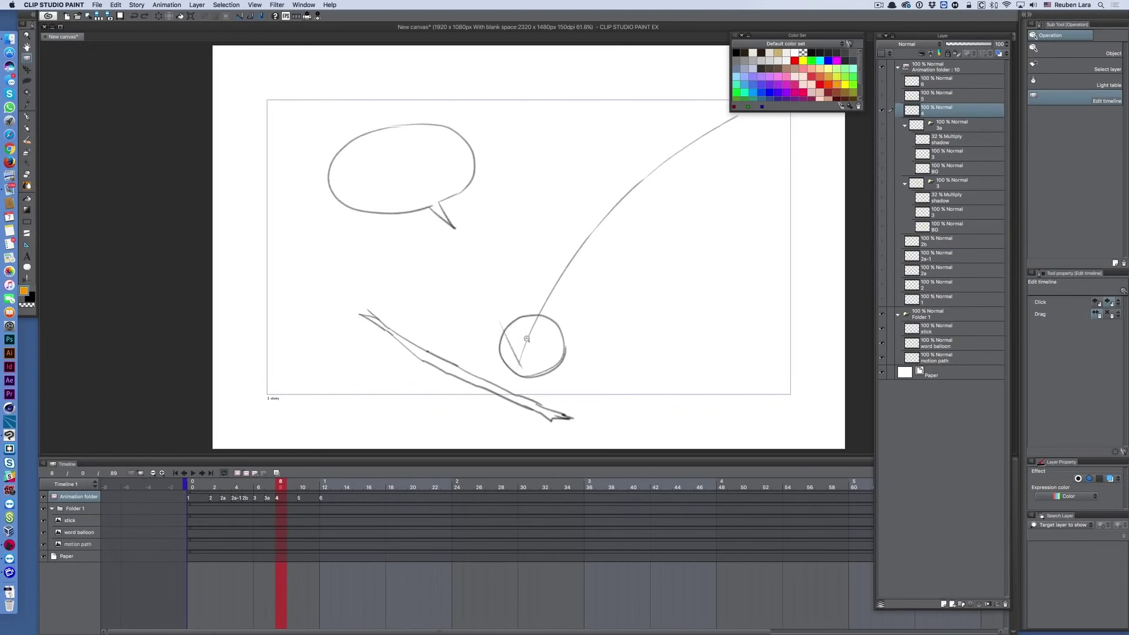
{"action": "key", "text": "p"}
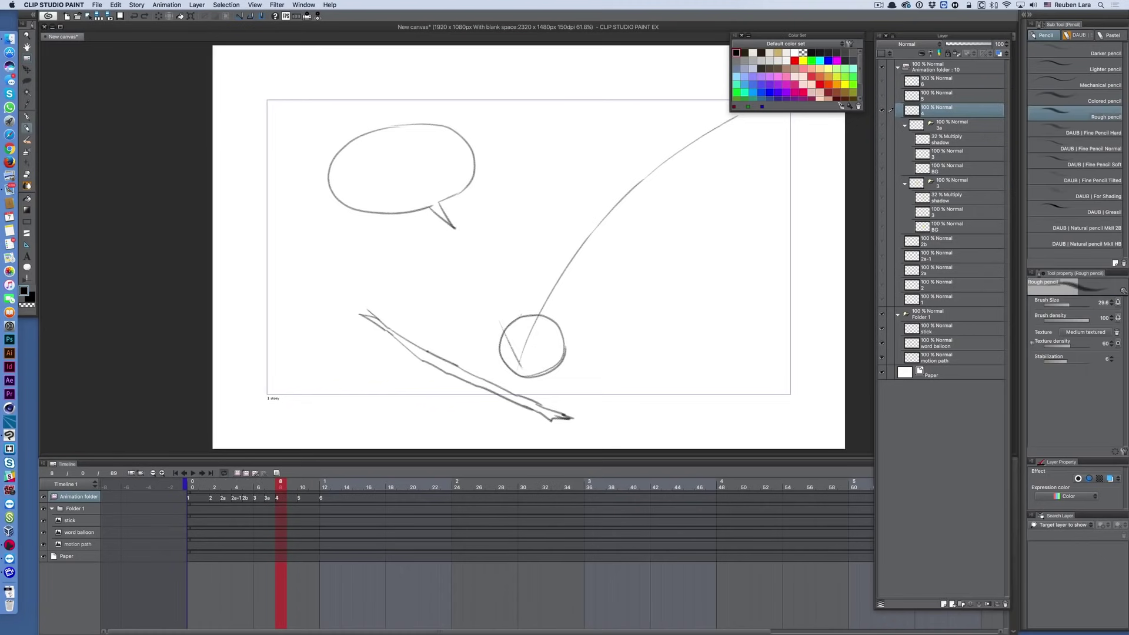
{"action": "mouse_move", "coordinate": [519, 315]}
{"action": "left_mouse_down"}
{"action": "mouse_move", "coordinate": [533, 382]}
{"action": "mouse_move", "coordinate": [564, 343]}
{"action": "mouse_move", "coordinate": [500, 363]}
{"action": "mouse_move", "coordinate": [534, 365]}
{"action": "mouse_move", "coordinate": [496, 366]}
{"action": "mouse_move", "coordinate": [519, 365]}
{"action": "mouse_move", "coordinate": [506, 367]}
{"action": "left_mouse_up"}
{"action": "key", "text": "o"}
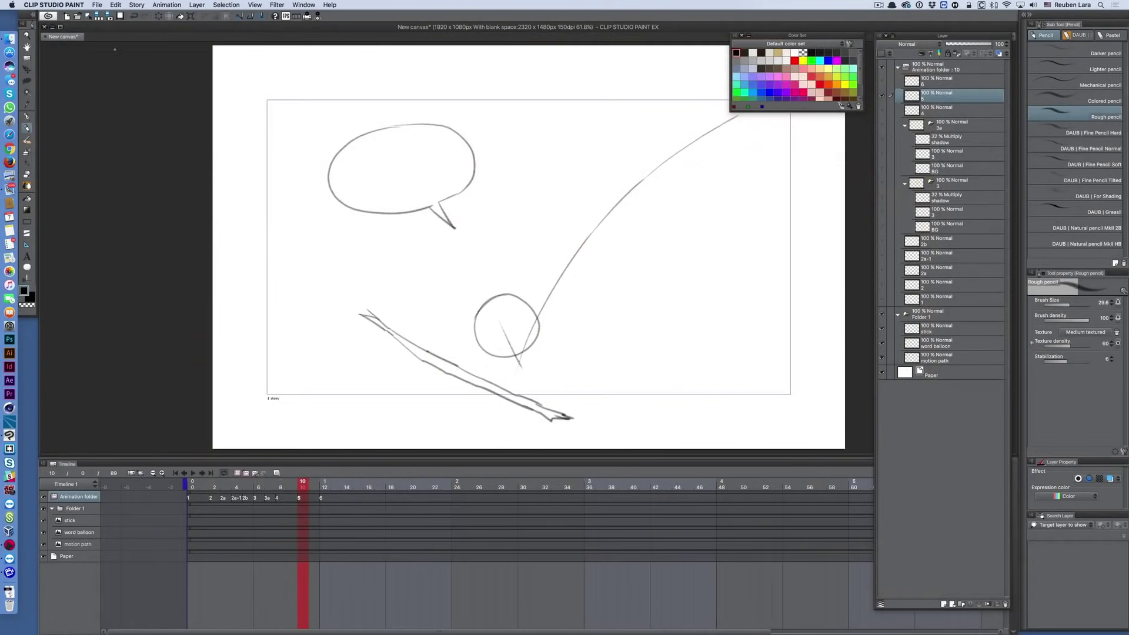
Step: Open the shortcut settings for the main menu and expand the Animation command group
{"action": "left_click", "coordinate": [61, 5]}
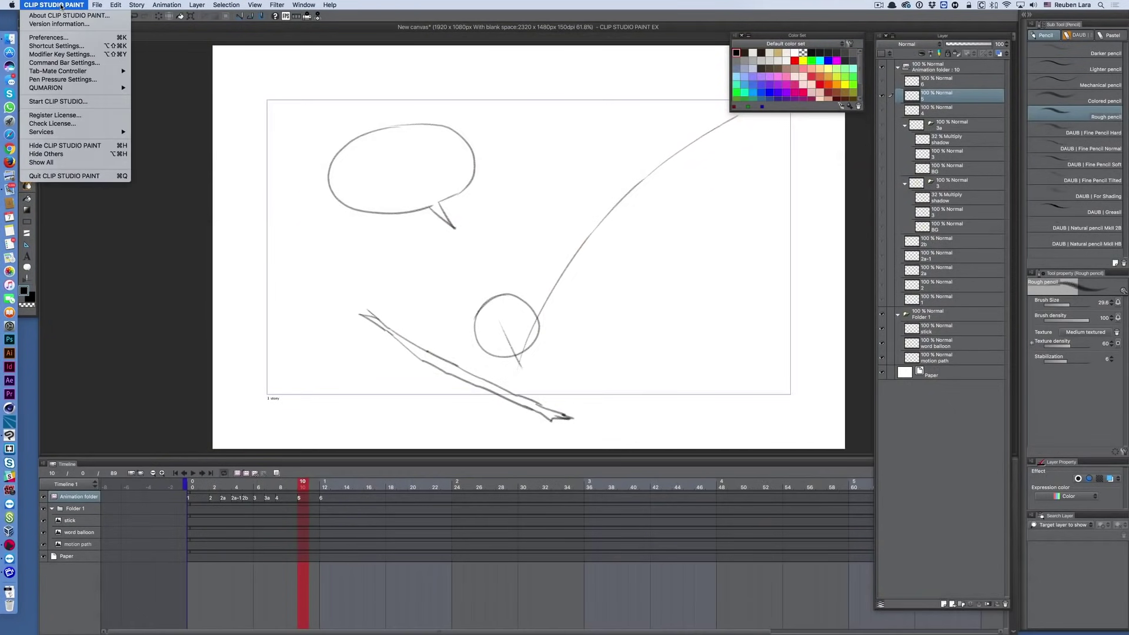
{"action": "left_click", "coordinate": [55, 46]}
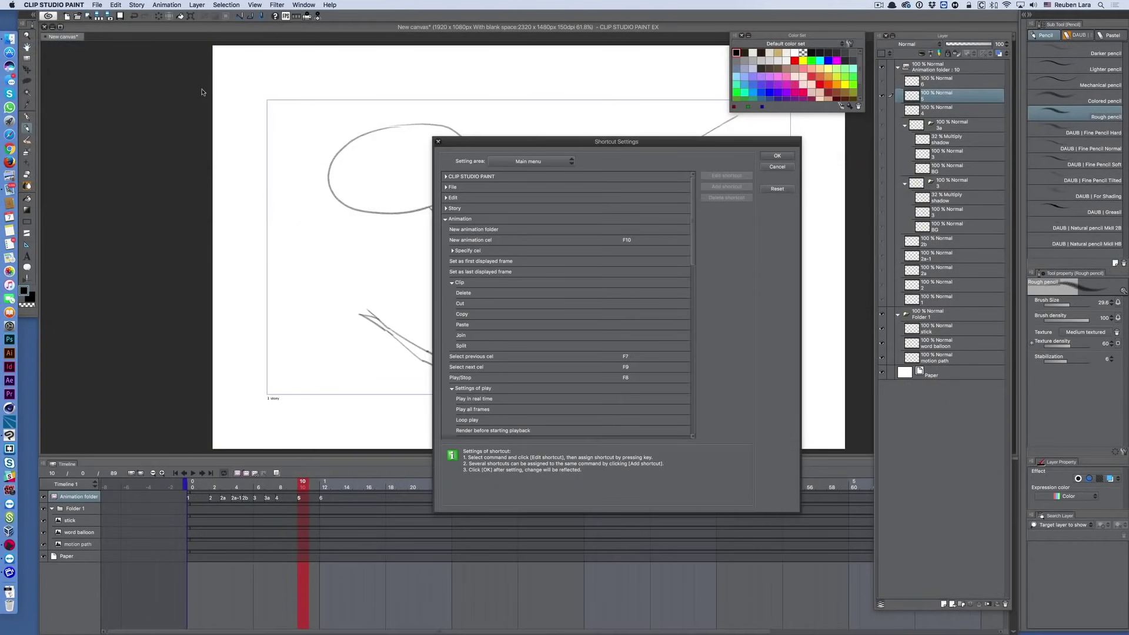
{"action": "left_click", "coordinate": [445, 219]}
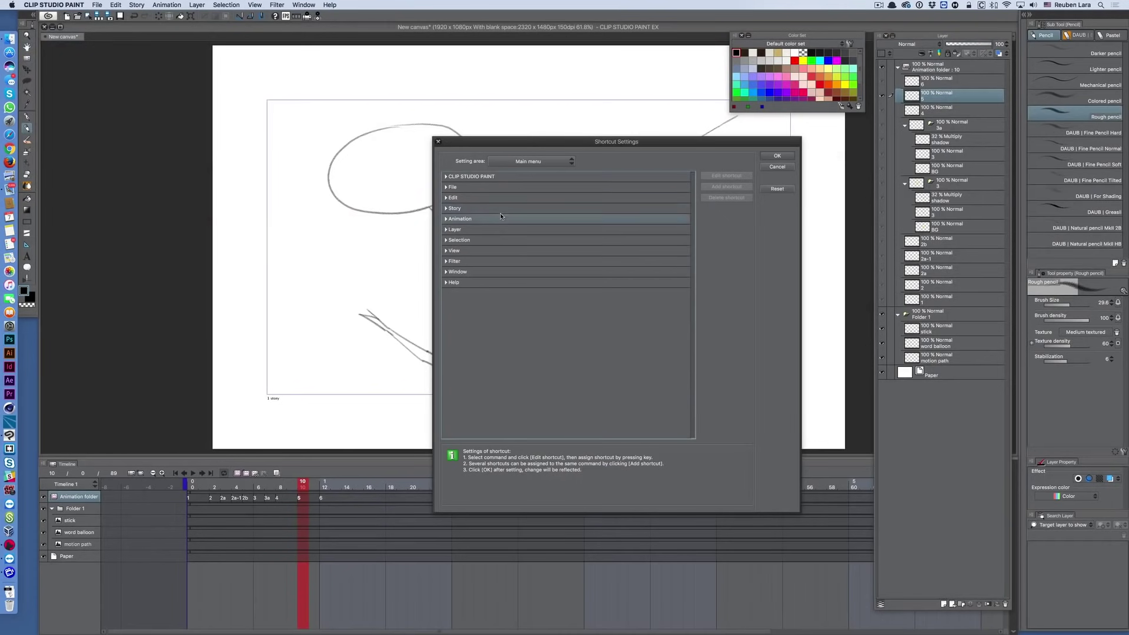
{"action": "left_click", "coordinate": [534, 162]}
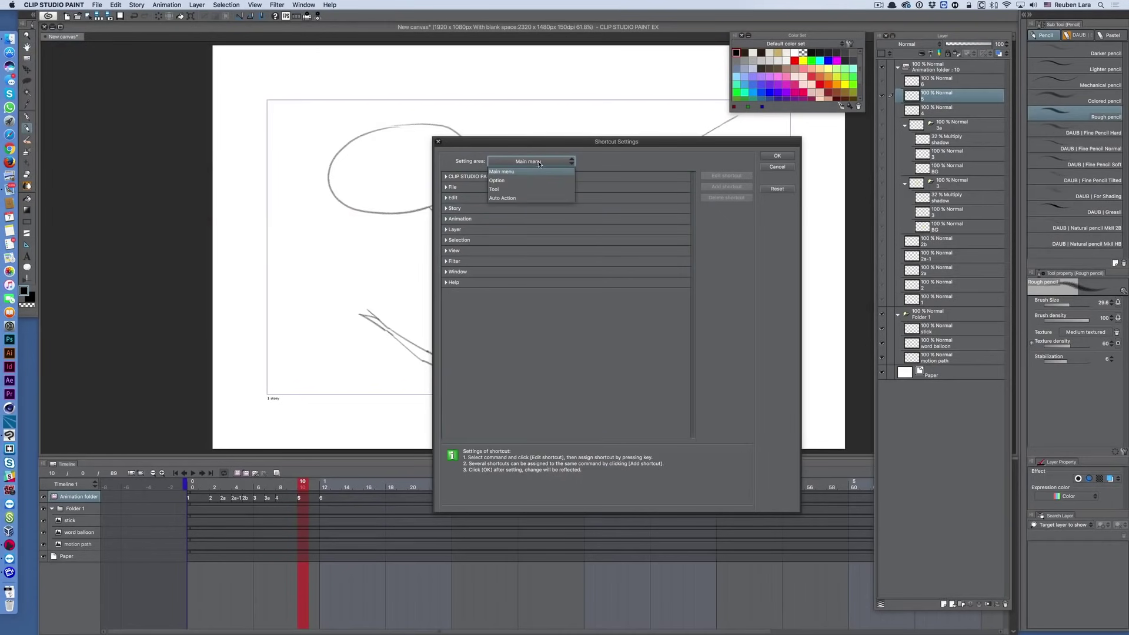
{"action": "left_click", "coordinate": [534, 163]}
{"action": "left_click", "coordinate": [445, 220]}
{"action": "left_click", "coordinate": [445, 220]}
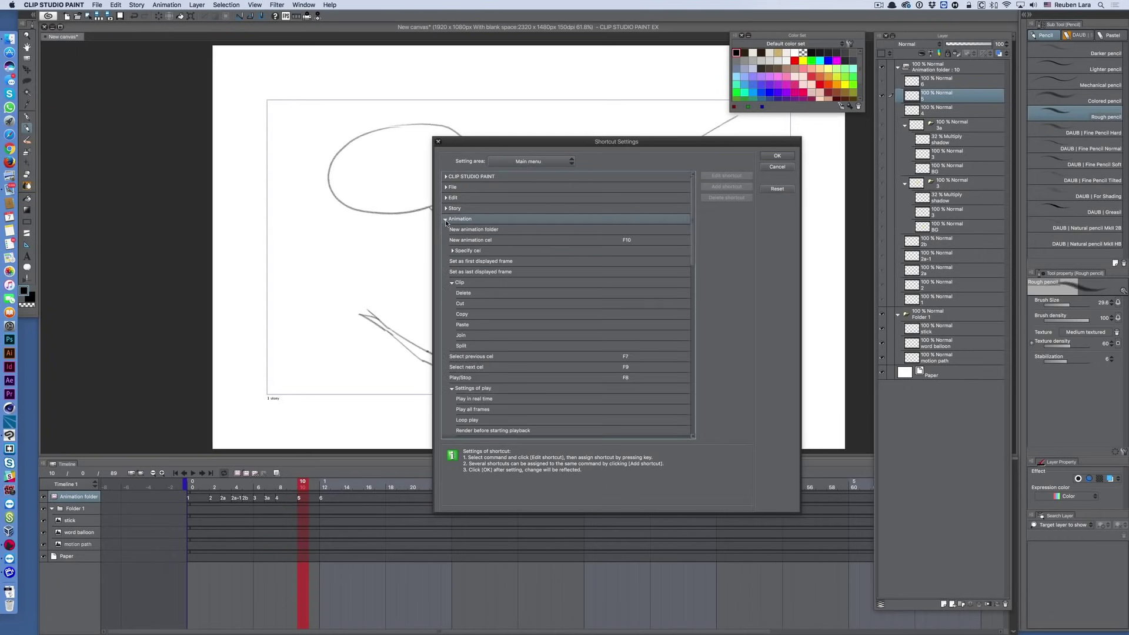
Step: Review the shortcuts for cel selection, playback and onion skin in the Animation group, and close the shortcut settings
{"action": "left_click", "coordinate": [451, 283]}
{"action": "left_click", "coordinate": [451, 283]}
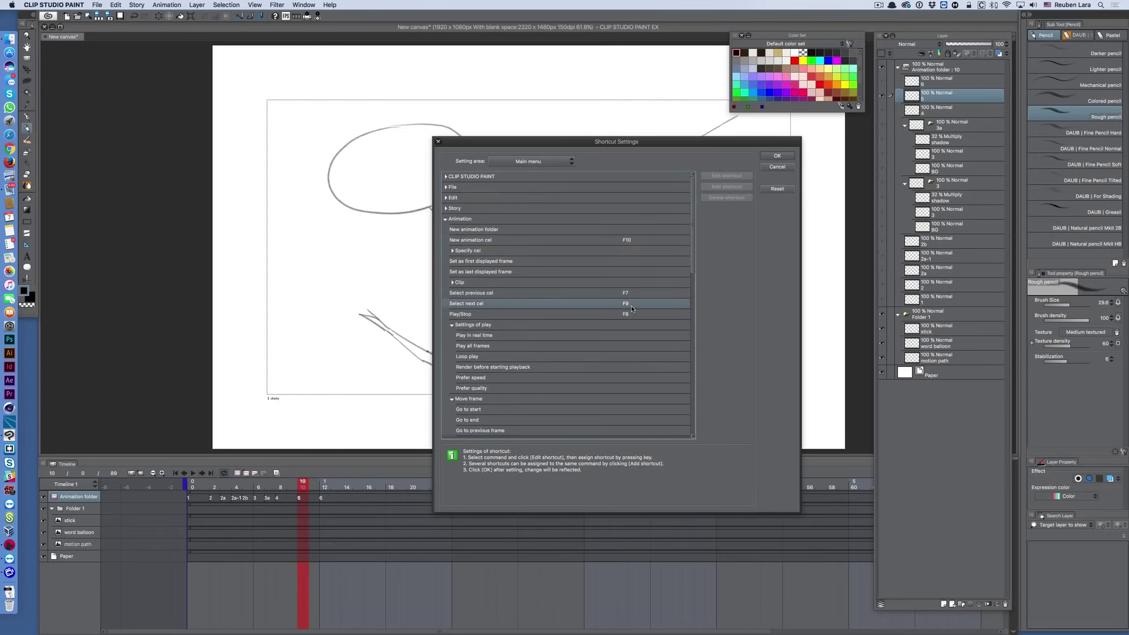
{"action": "left_click", "coordinate": [452, 324]}
{"action": "left_click", "coordinate": [452, 335]}
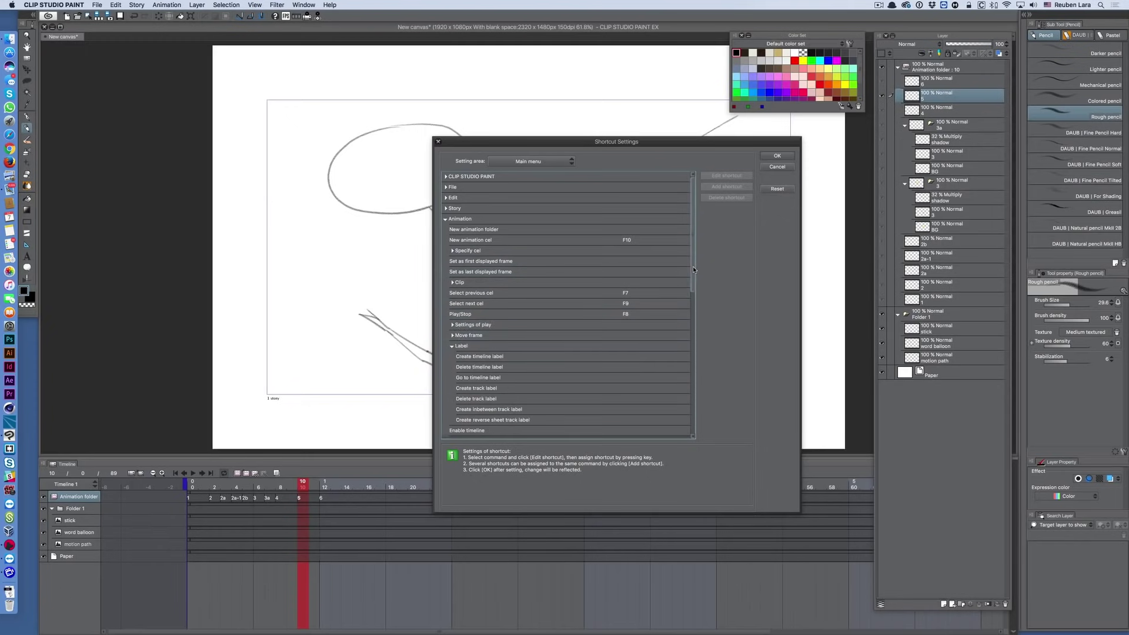
{"action": "left_click_drag", "start_coordinate": [692, 265], "coordinate": [693, 348]}
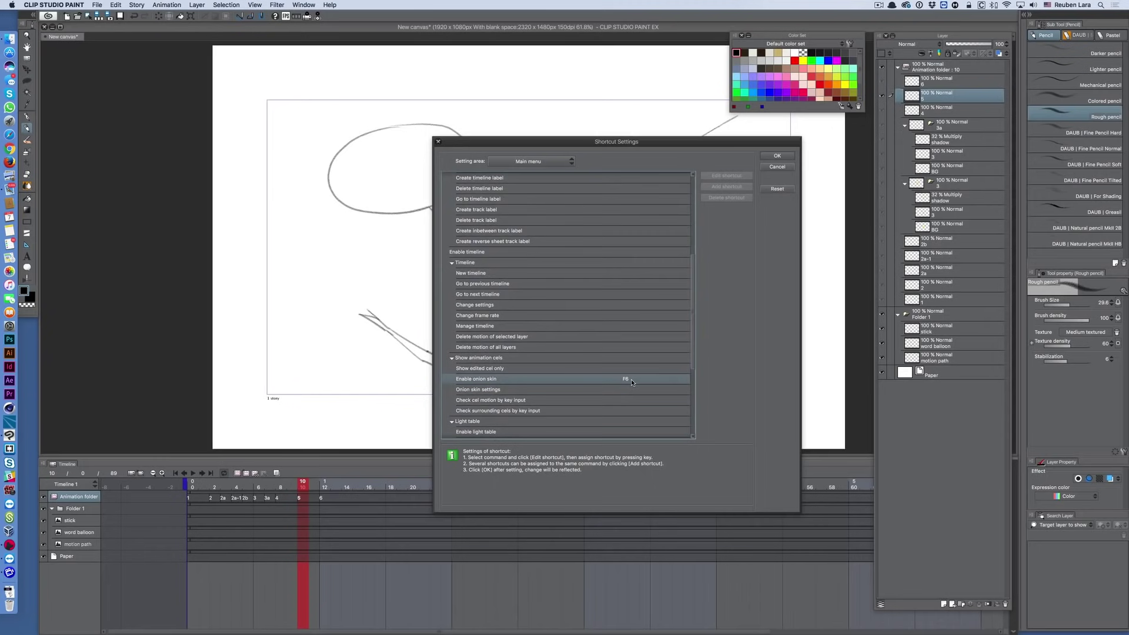
{"action": "left_click", "coordinate": [776, 156]}
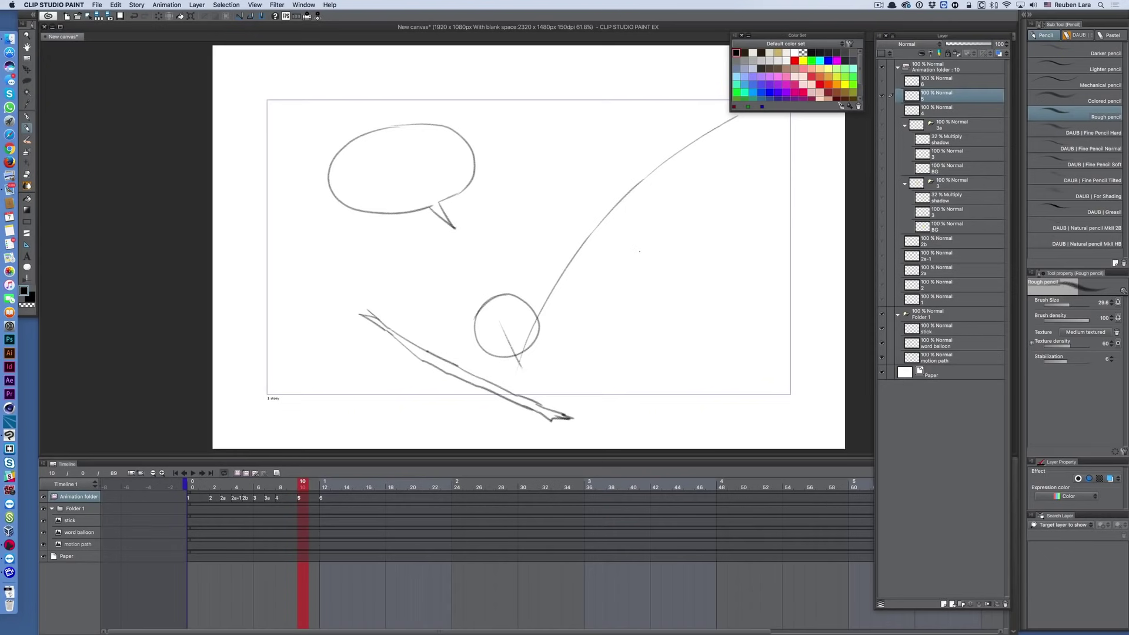
Step: Enable the onion skin, go to frame 7 and rough in a ball on layer 3 of cel 3a between the neighbouring drawings
{"action": "key", "text": "o"}
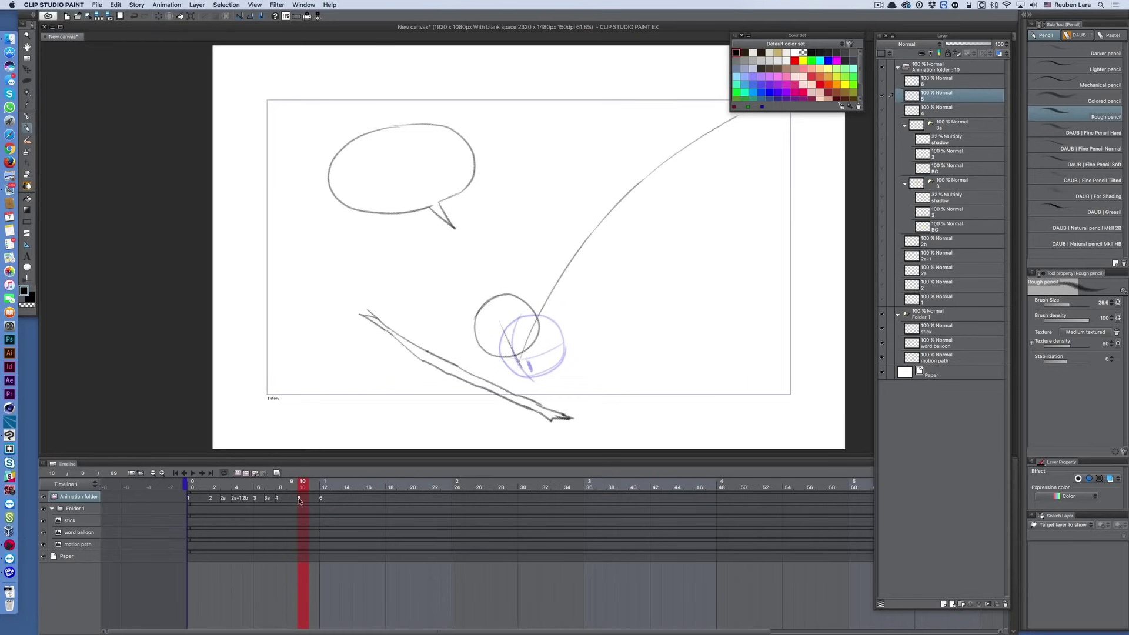
{"action": "left_click", "coordinate": [256, 486]}
{"action": "left_click", "coordinate": [269, 485]}
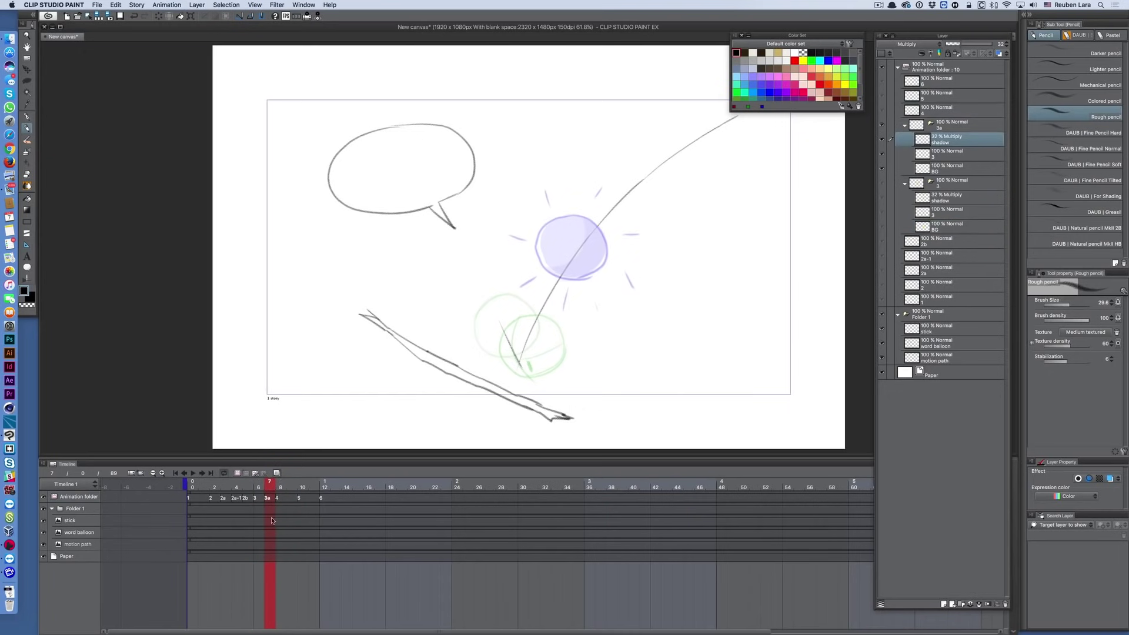
{"action": "key", "text": "alt+bracketleft"}
{"action": "mouse_move", "coordinate": [551, 273]}
{"action": "left_mouse_down"}
{"action": "mouse_move", "coordinate": [522, 292]}
{"action": "mouse_move", "coordinate": [579, 294]}
{"action": "left_mouse_up"}
Step: Toggle the onion skin off and on to check the new ball against the neighbouring cels
{"action": "key", "text": "alt+o"}
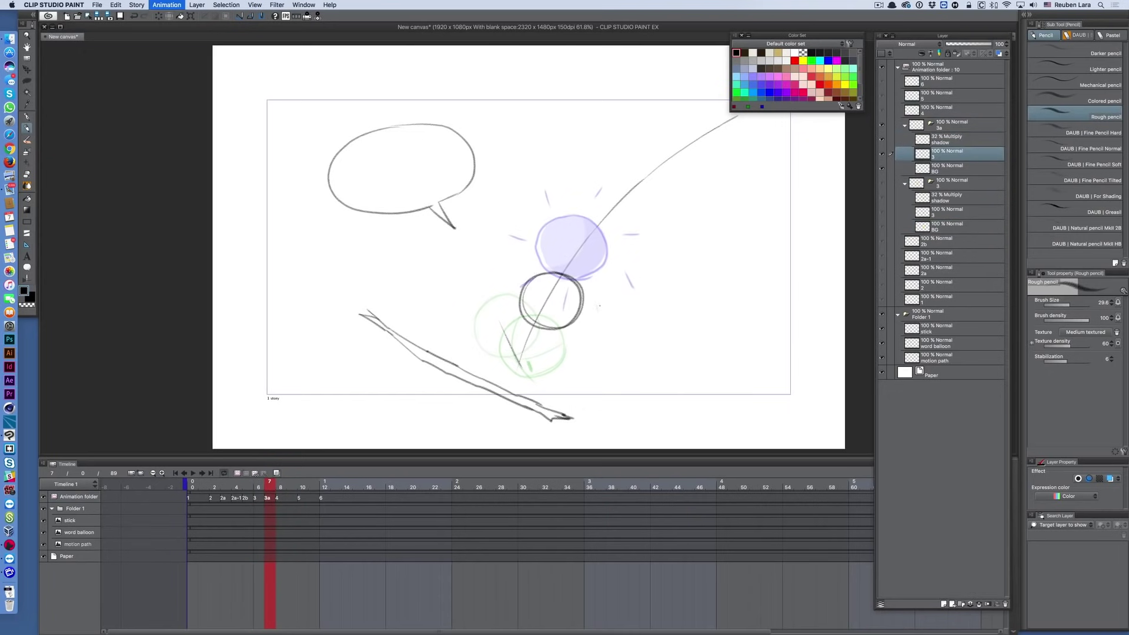
{"action": "key", "text": "alt+o"}
{"action": "key", "text": "alt+o"}
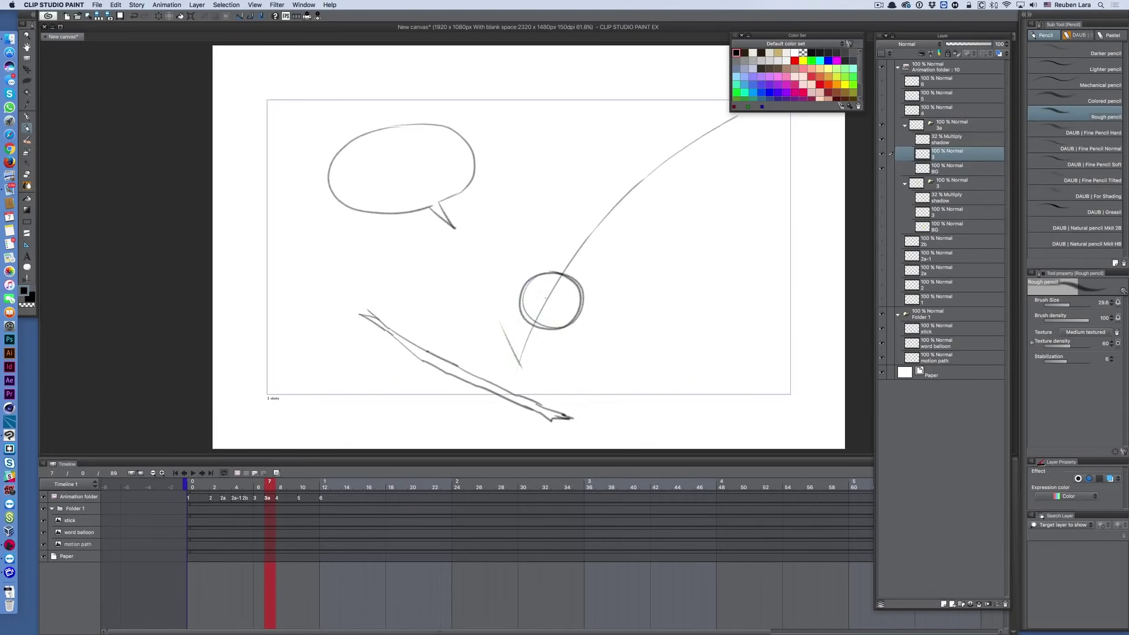
{"action": "key", "text": "alt+o"}
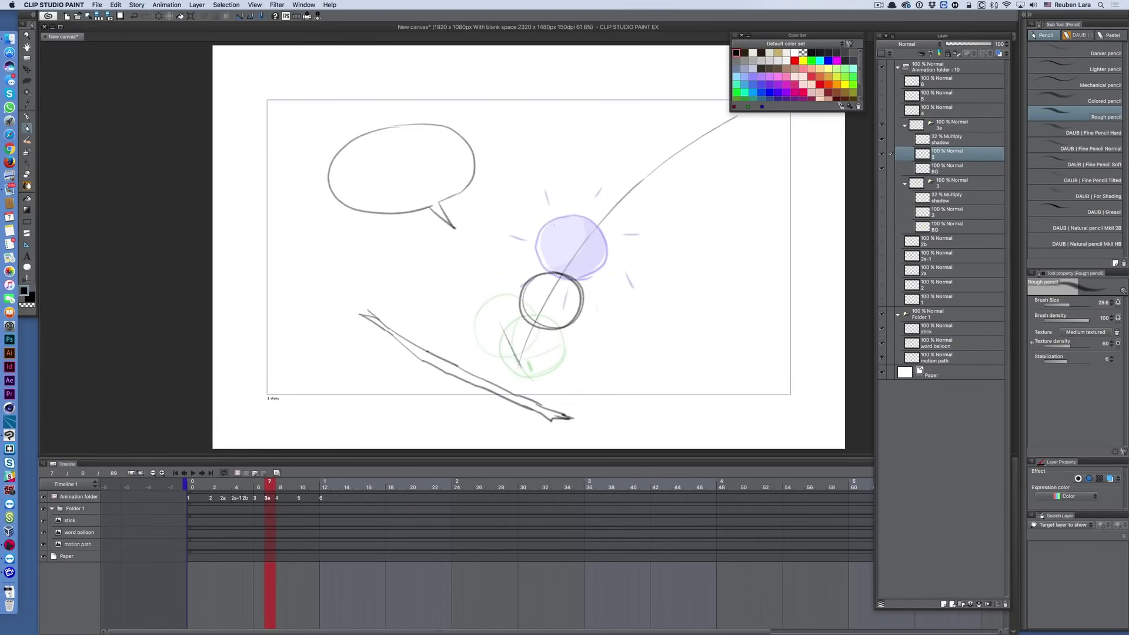
Step: Sketch motion lines along both sides of the ball, hide the onion skin and add rough inner curves to the ball
{"action": "left_click_drag", "start_coordinate": [598, 265], "coordinate": [568, 330]}
{"action": "mouse_move", "coordinate": [570, 328]}
{"action": "left_mouse_down"}
{"action": "mouse_move", "coordinate": [561, 354]}
{"action": "mouse_move", "coordinate": [566, 338]}
{"action": "left_mouse_up"}
{"action": "mouse_move", "coordinate": [525, 286]}
{"action": "left_mouse_down"}
{"action": "mouse_move", "coordinate": [498, 351]}
{"action": "mouse_move", "coordinate": [521, 374]}
{"action": "left_mouse_up"}
{"action": "key", "text": "alt+o"}
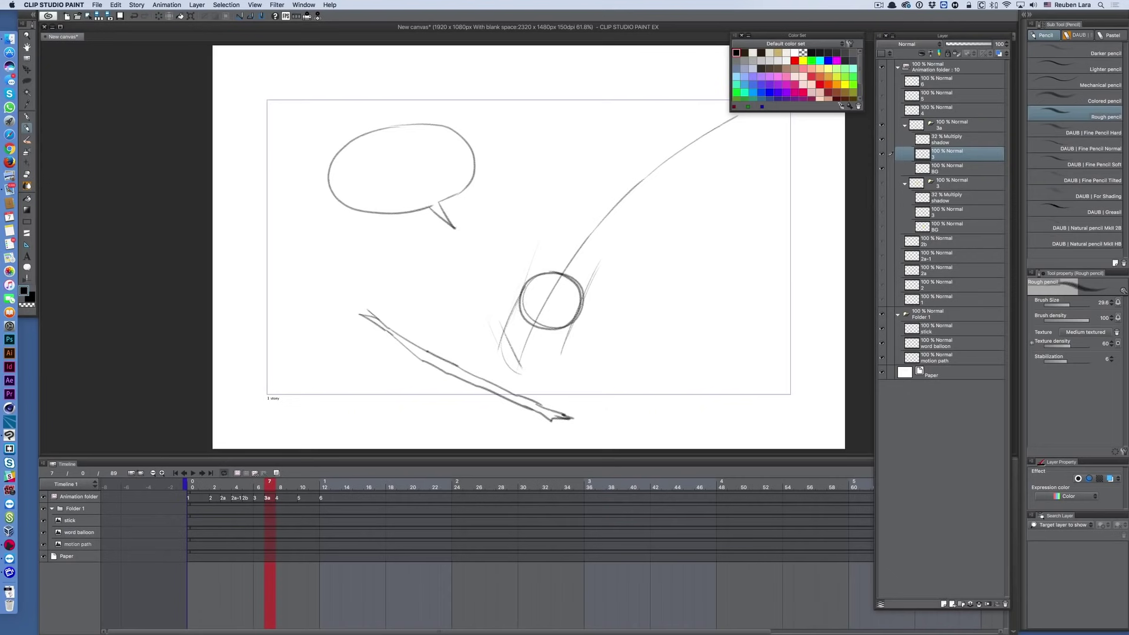
{"action": "left_click_drag", "start_coordinate": [560, 271], "coordinate": [571, 331]}
Step: Switch to the Wacom Tablet preferences and check the onion skin keystroke on the grip pen's upper button for CLIP STUDIO PAINT
{"action": "left_click", "coordinate": [12, 6]}
{"action": "left_click", "coordinate": [44, 29]}
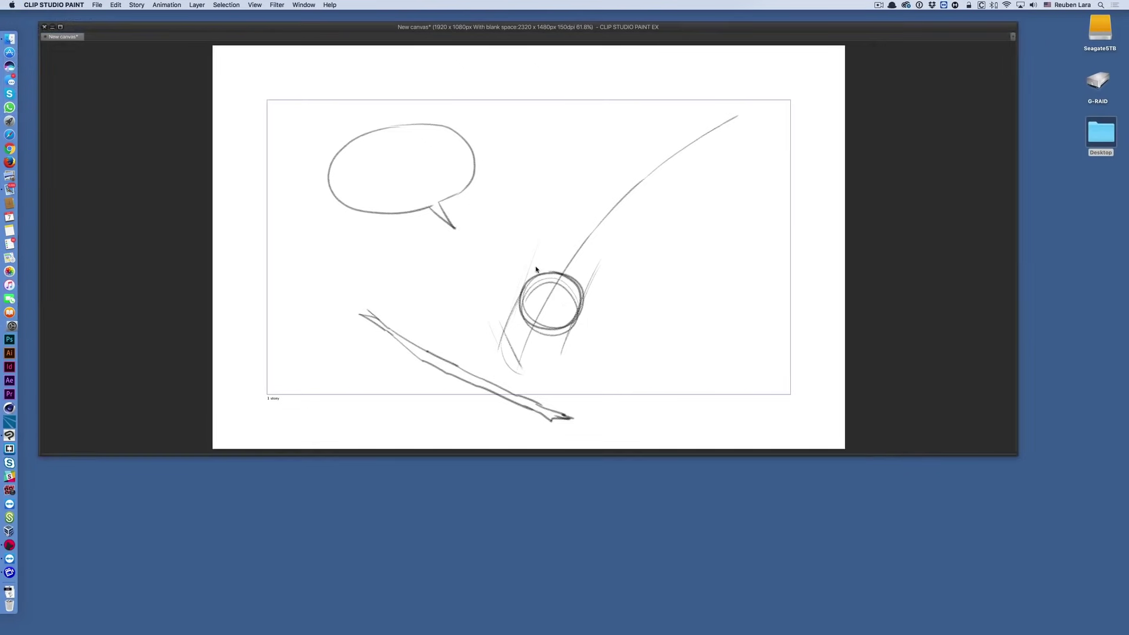
{"action": "left_click", "coordinate": [448, 469]}
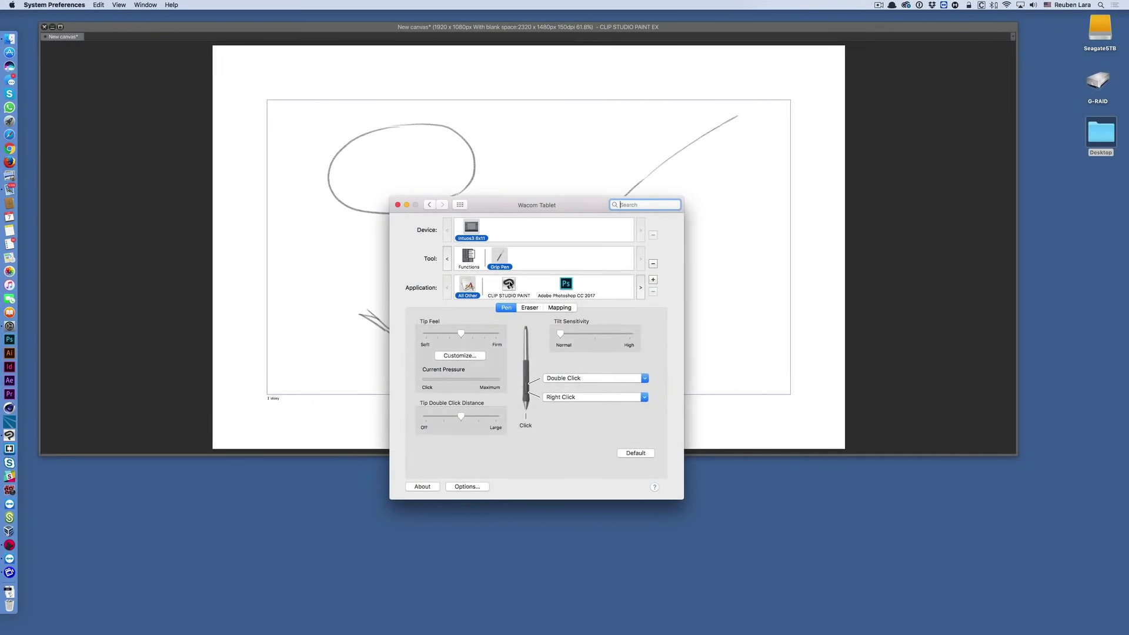
{"action": "left_click", "coordinate": [509, 286]}
{"action": "left_click", "coordinate": [570, 379]}
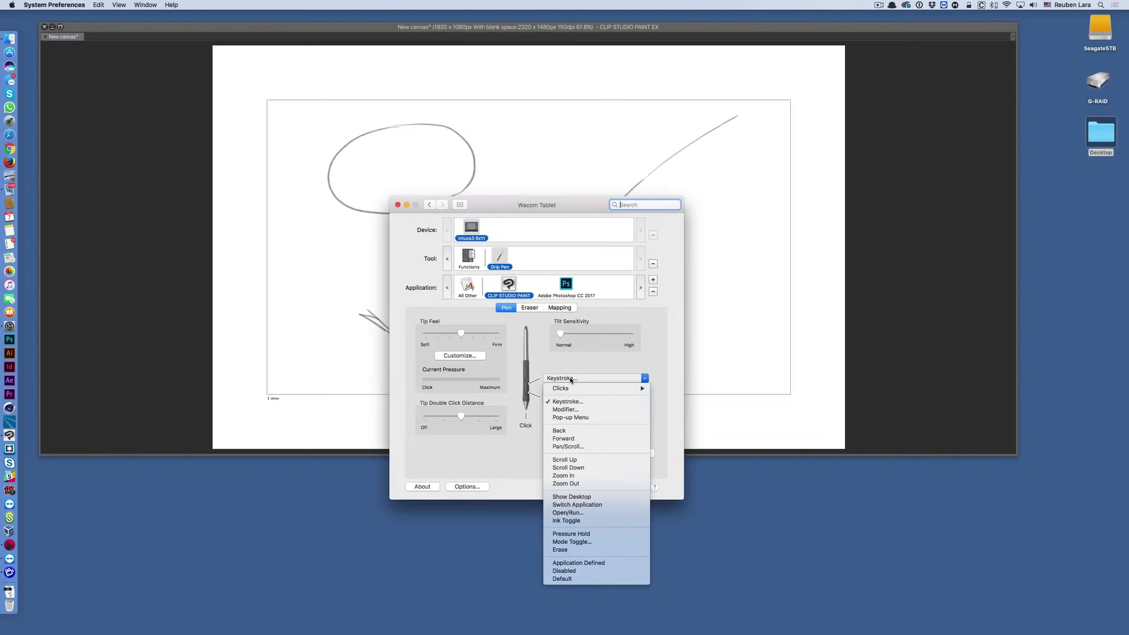
{"action": "left_click", "coordinate": [569, 402]}
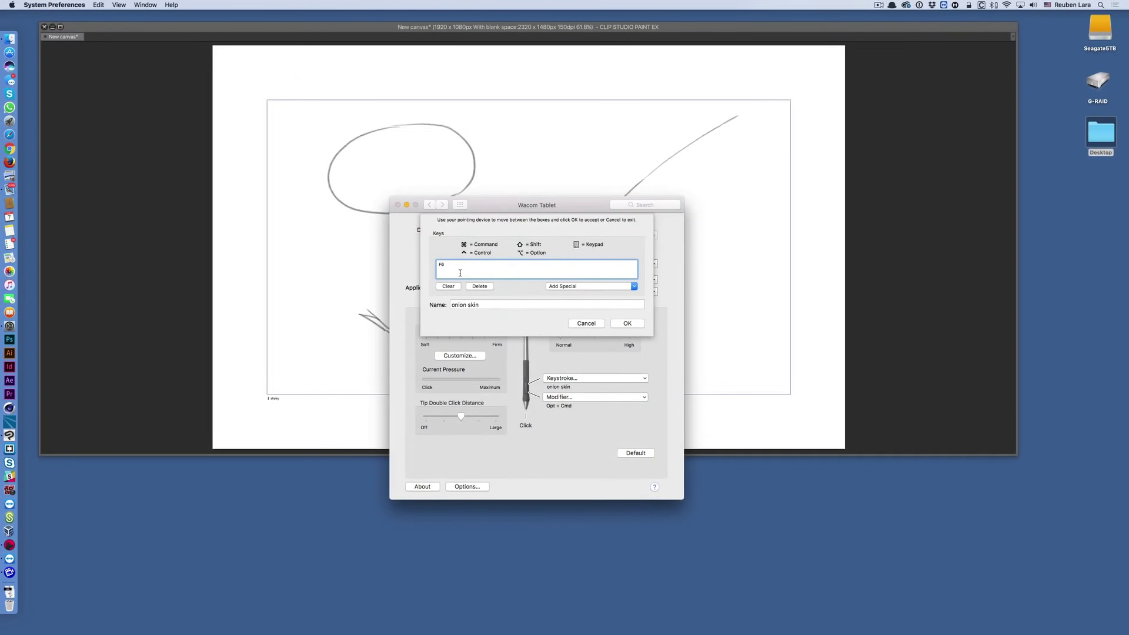
{"action": "left_click", "coordinate": [628, 323]}
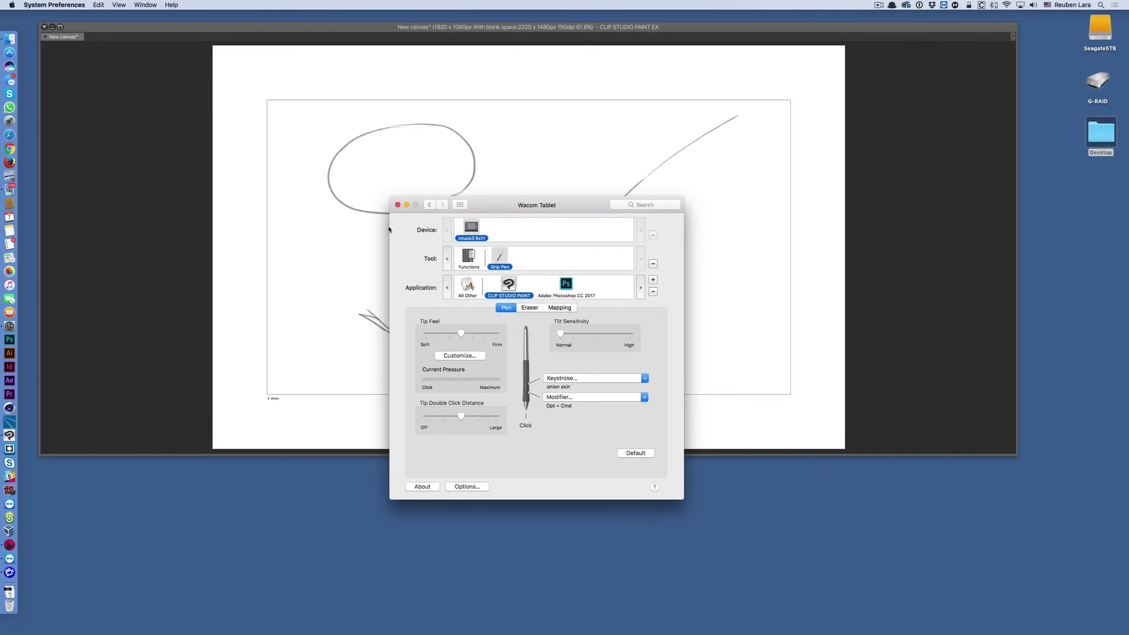
{"action": "left_click", "coordinate": [397, 205]}
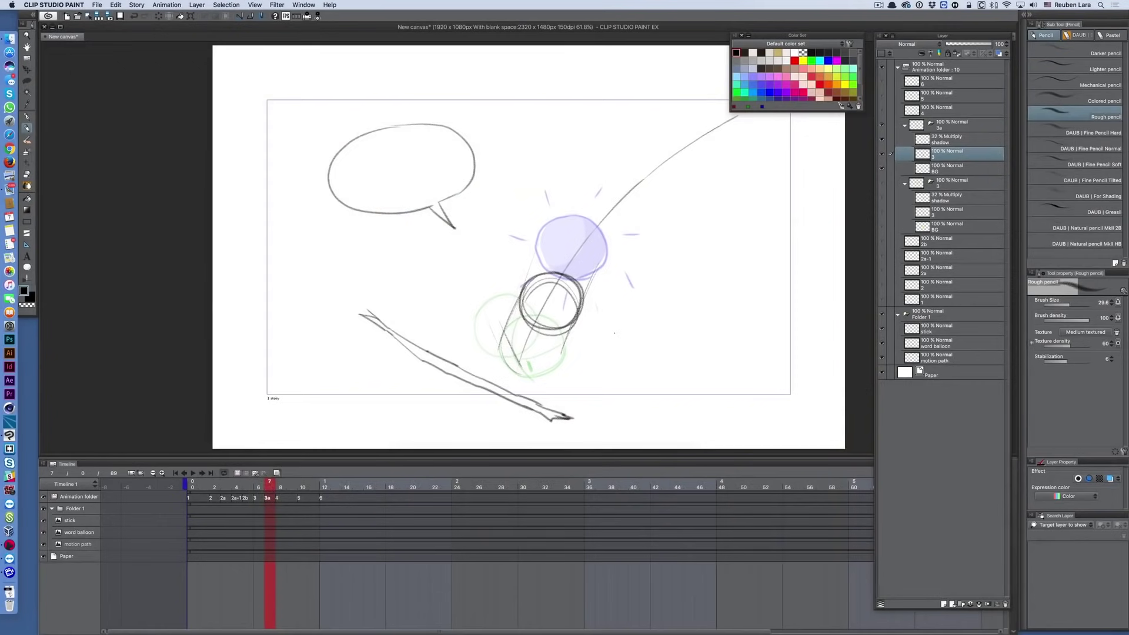
Step: Review the animation playback settings, including real-time play, loop play and the Prefer speed option
{"action": "left_click", "coordinate": [166, 4]}
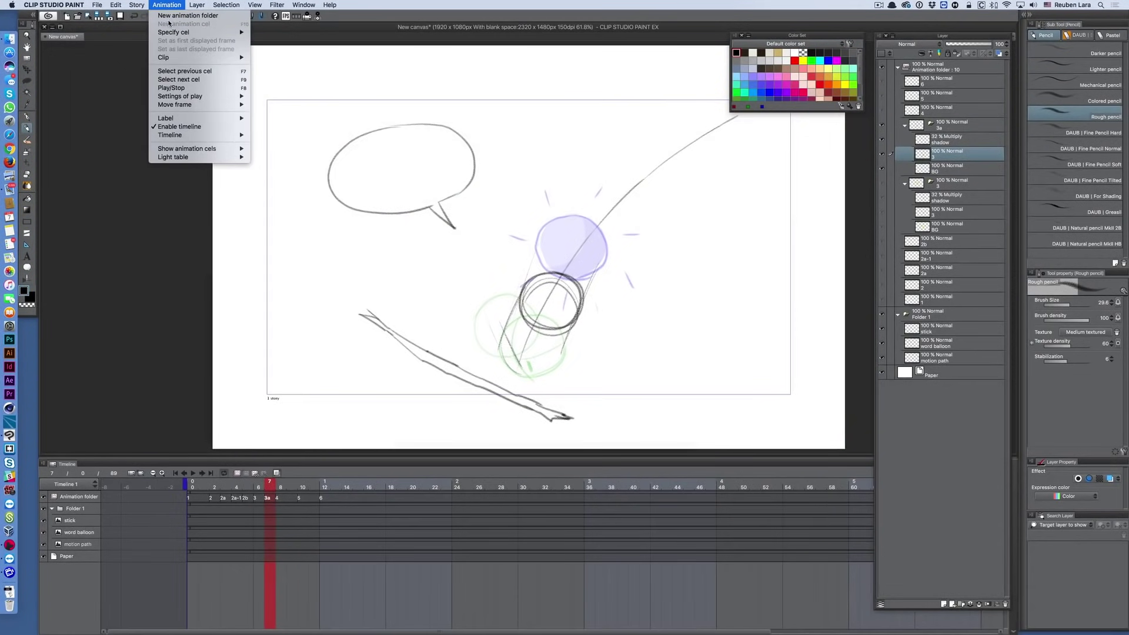
{"action": "mouse_move", "coordinate": [181, 96]}
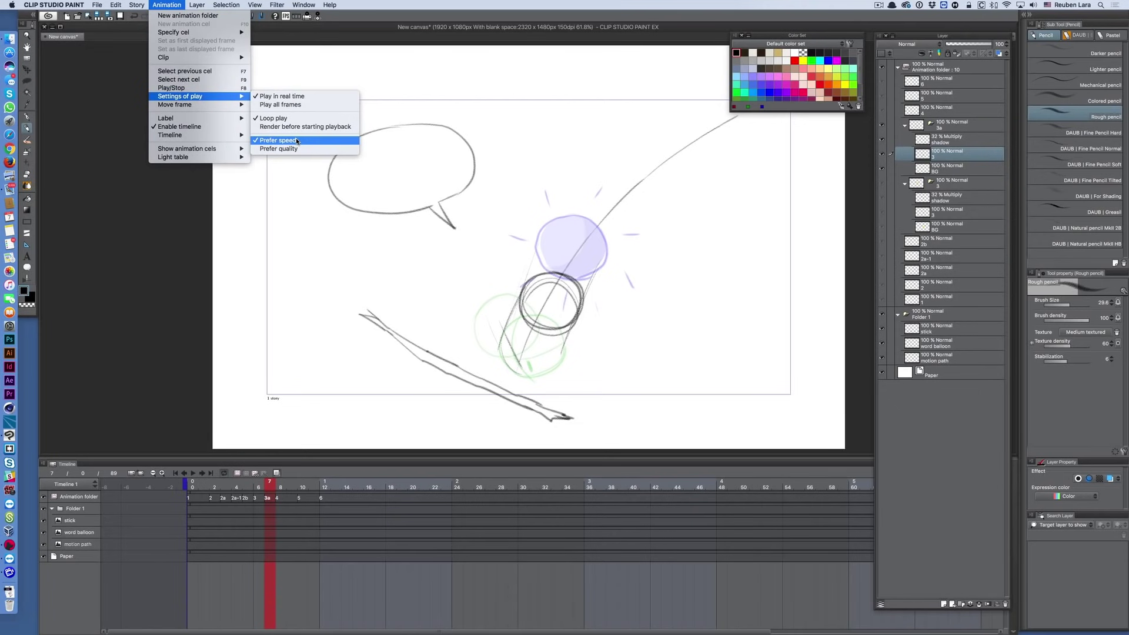
{"action": "left_click", "coordinate": [278, 140]}
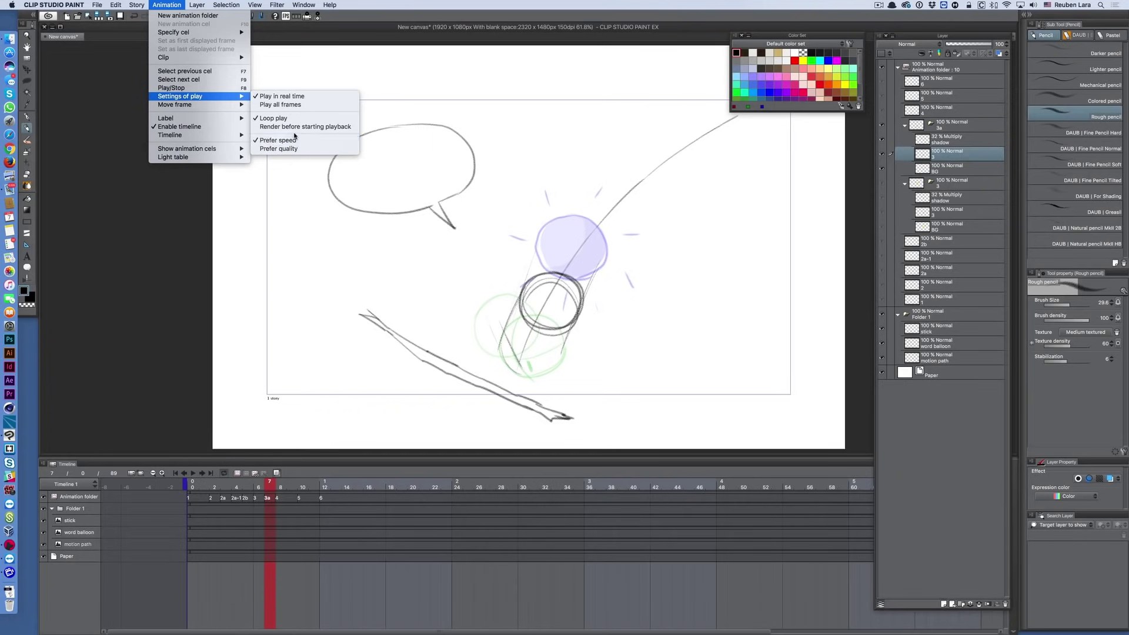
Step: Open the recent file 08 sideC, play its animation and stop the playback
{"action": "left_click", "coordinate": [97, 4]}
{"action": "mouse_move", "coordinate": [184, 45]}
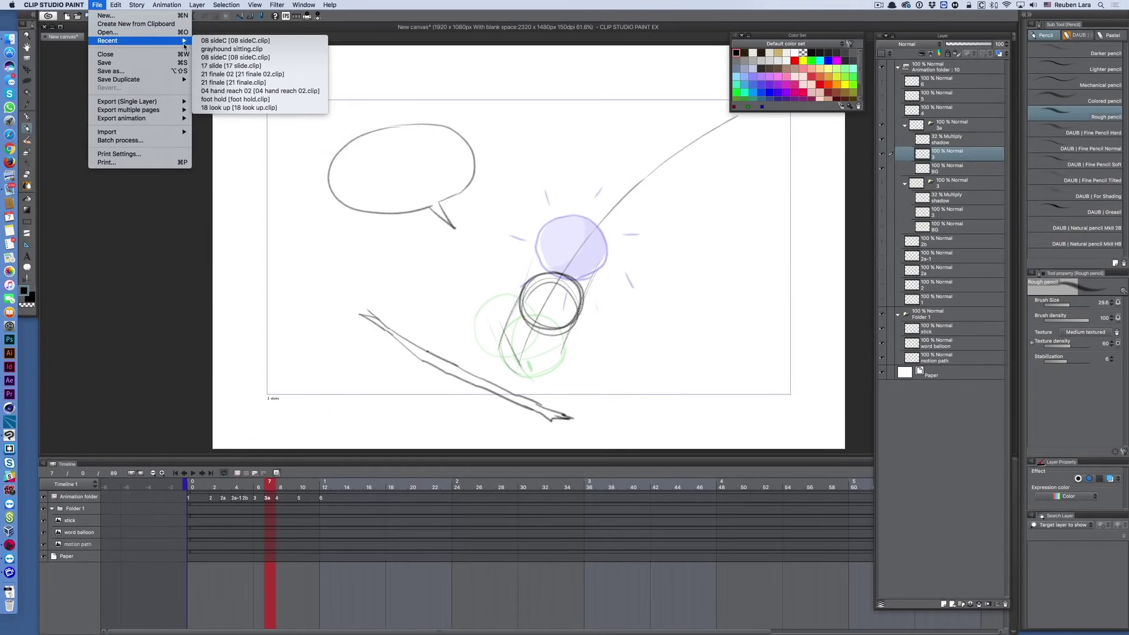
{"action": "left_click", "coordinate": [223, 40]}
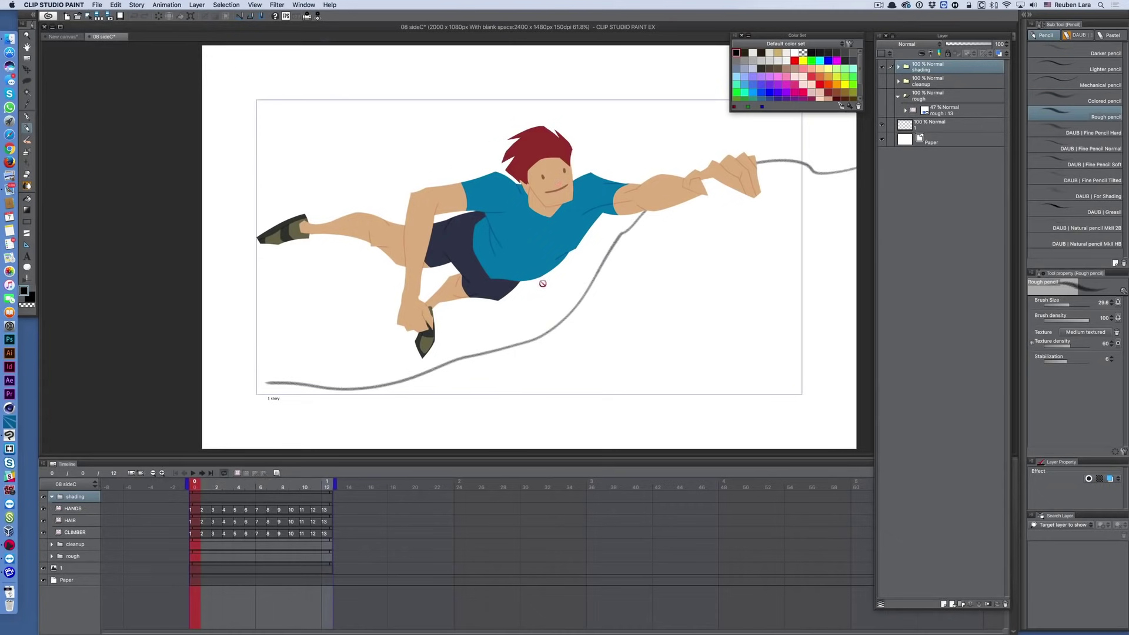
{"action": "left_click", "coordinate": [192, 473]}
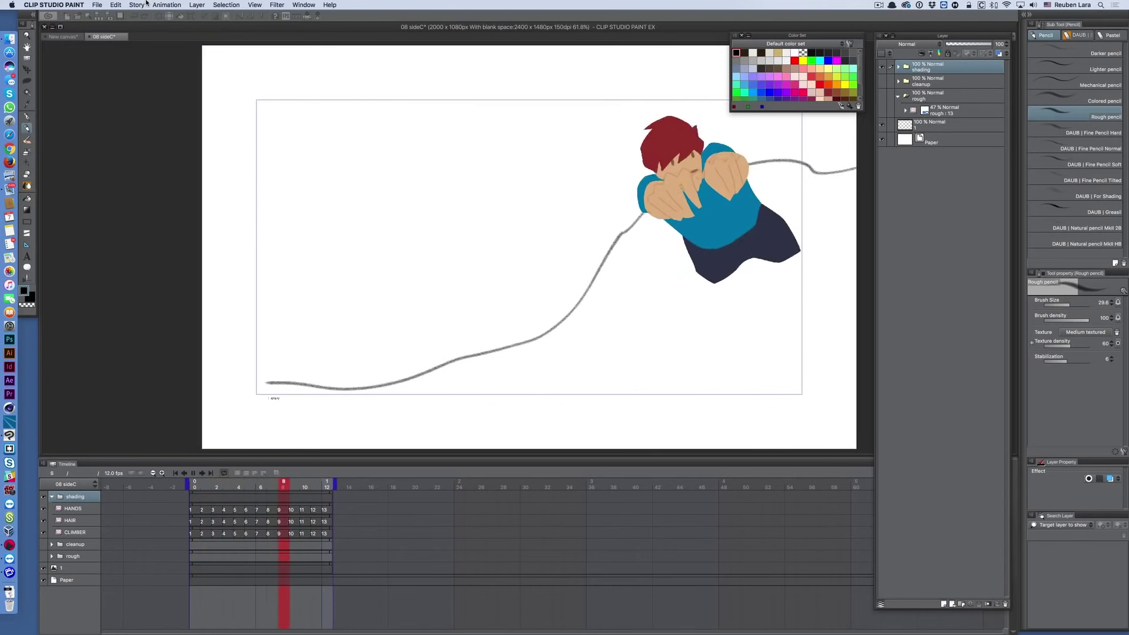
{"action": "left_click", "coordinate": [651, 388]}
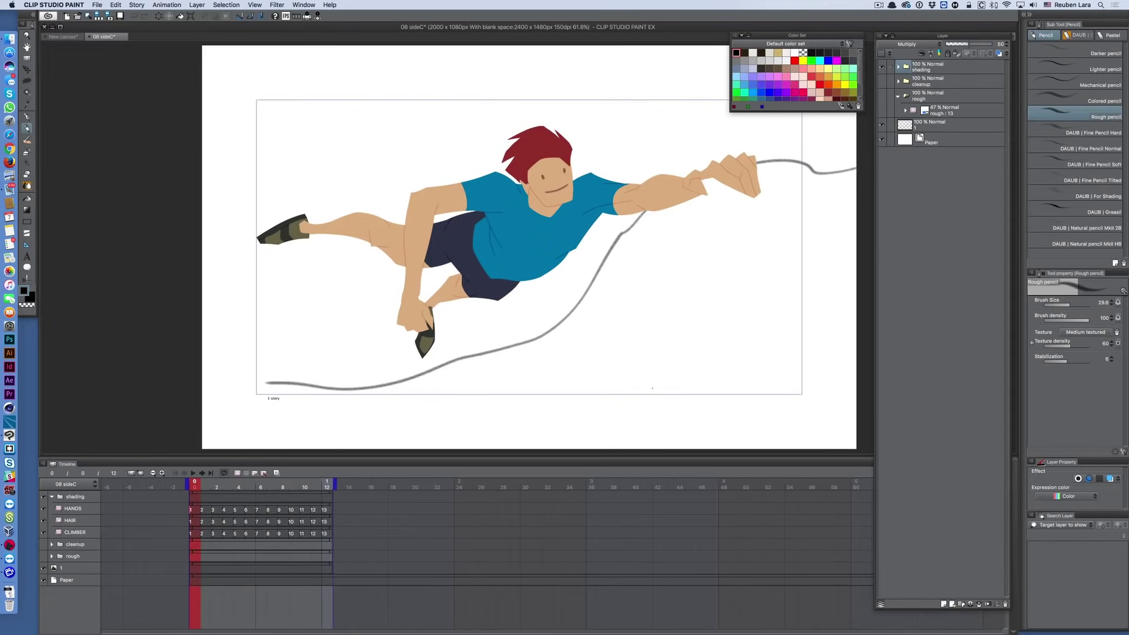
Step: Examine the Change frame rate dialog and the timeline settings for name, start frame and end frame
{"action": "left_click", "coordinate": [287, 16]}
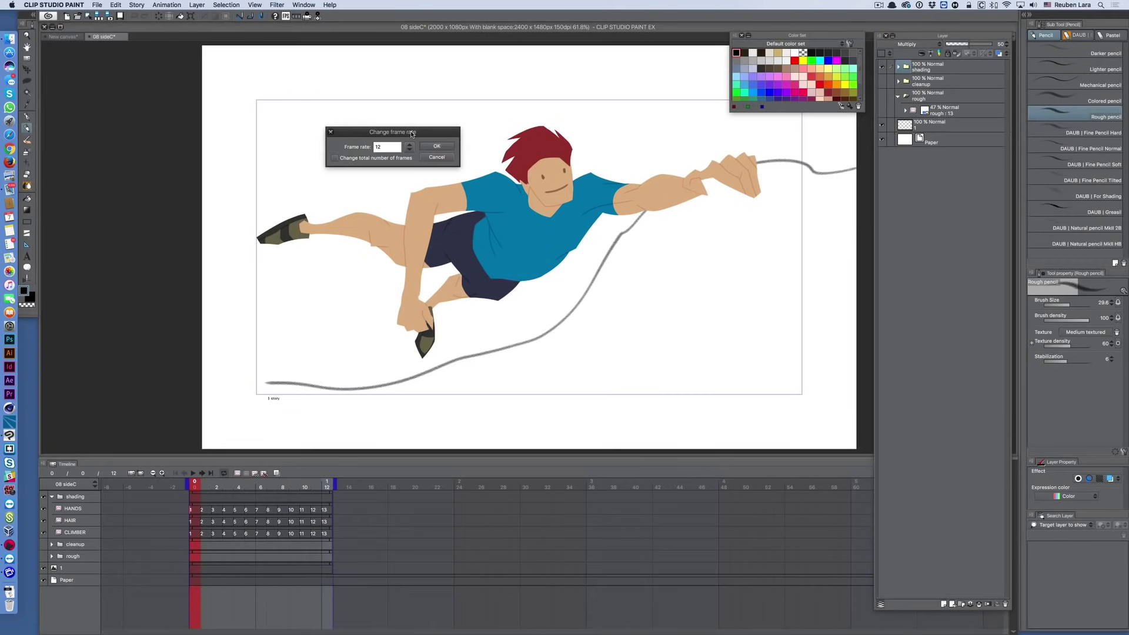
{"action": "left_click", "coordinate": [436, 147]}
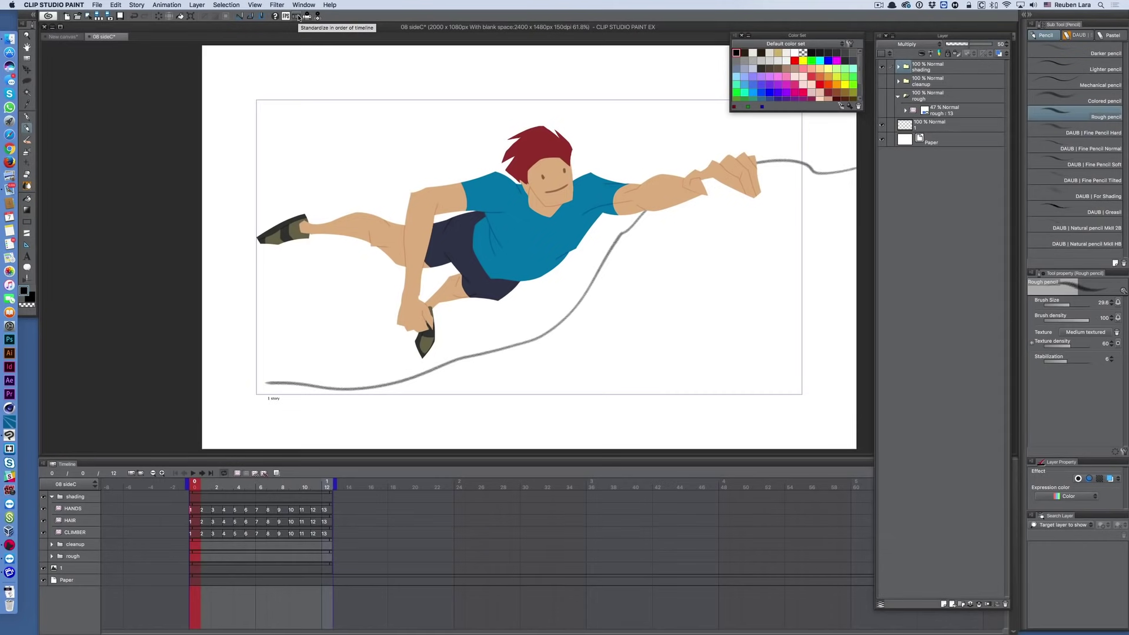
{"action": "left_click", "coordinate": [307, 16]}
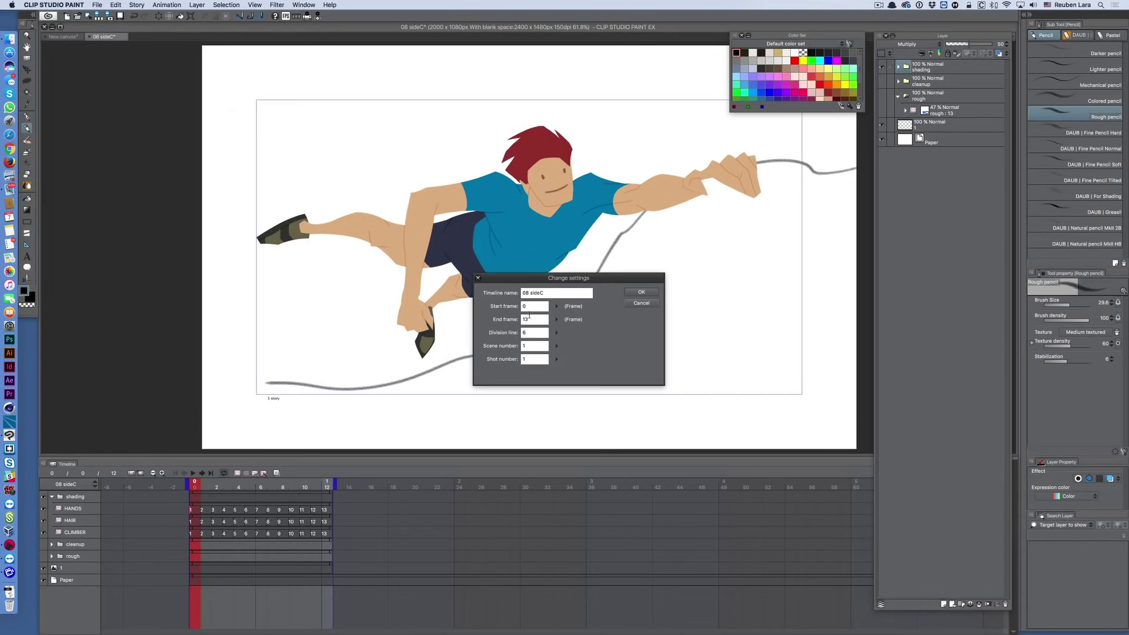
{"action": "left_click_drag", "start_coordinate": [544, 292], "coordinate": [520, 294]}
{"action": "left_click_drag", "start_coordinate": [535, 319], "coordinate": [498, 320]}
{"action": "type", "text": "10"}
{"action": "left_click", "coordinate": [640, 292]}
Step: Set the onion skin's number of front views to 3
{"action": "left_click", "coordinate": [318, 17]}
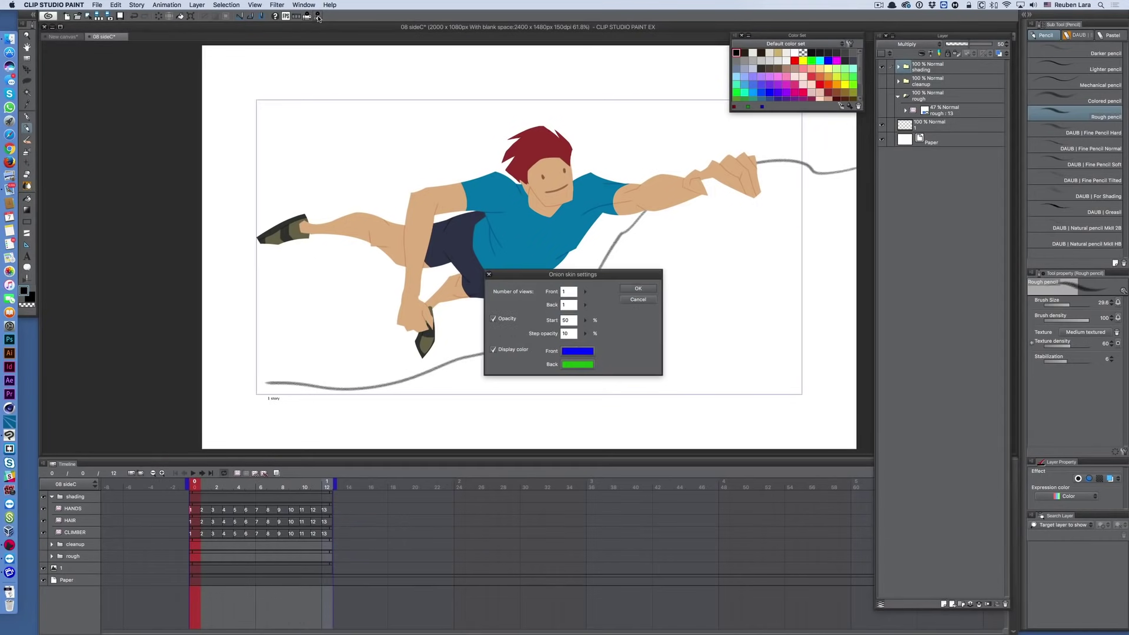
{"action": "double_click", "coordinate": [569, 291]}
{"action": "type", "text": "3"}
{"action": "left_click", "coordinate": [644, 288]}
Step: Inspect the CLIMBER track's onion skins by selecting its cel at frame 3 and scrubbing to frame 4
{"action": "left_click_drag", "start_coordinate": [197, 498], "coordinate": [228, 487]}
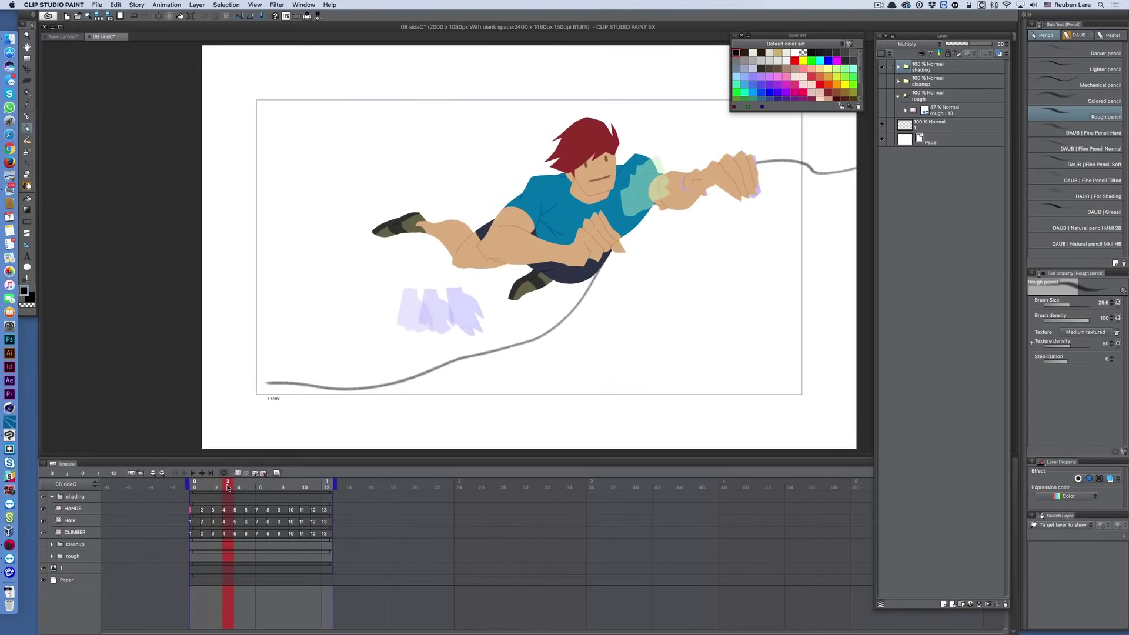
{"action": "left_click", "coordinate": [224, 534]}
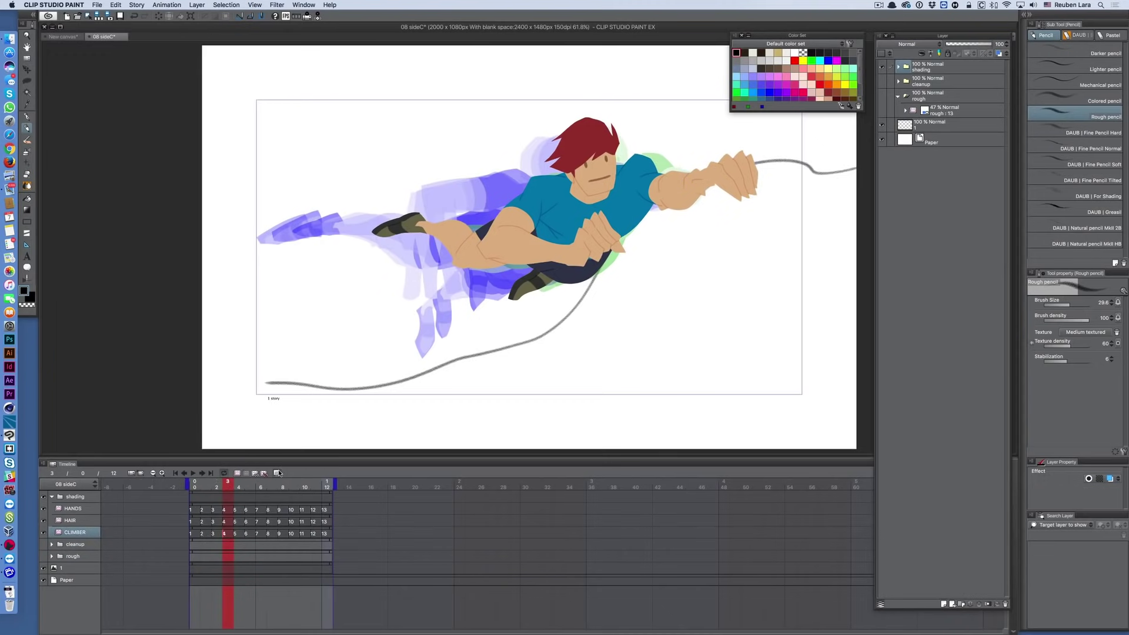
{"action": "left_click", "coordinate": [216, 486]}
{"action": "mouse_move", "coordinate": [227, 487]}
{"action": "left_mouse_down"}
{"action": "mouse_move", "coordinate": [256, 488]}
{"action": "mouse_move", "coordinate": [219, 487]}
{"action": "mouse_move", "coordinate": [236, 488]}
{"action": "left_mouse_up"}
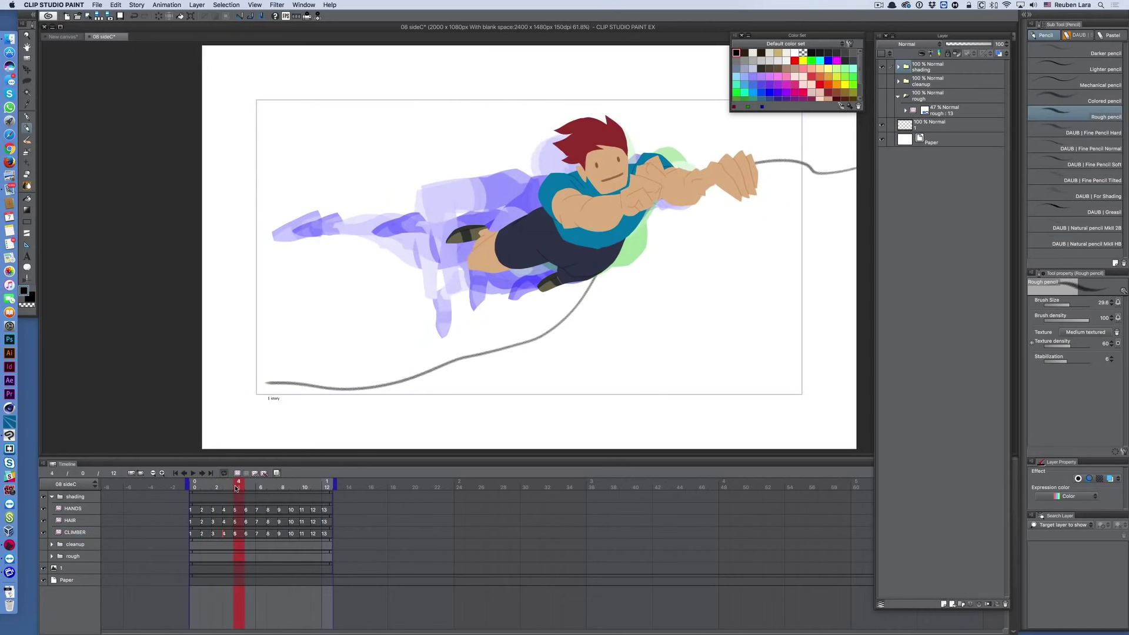
Step: Hide the shading folder, show the cleanup folder and expand its tracks in the timeline
{"action": "left_click", "coordinate": [43, 496]}
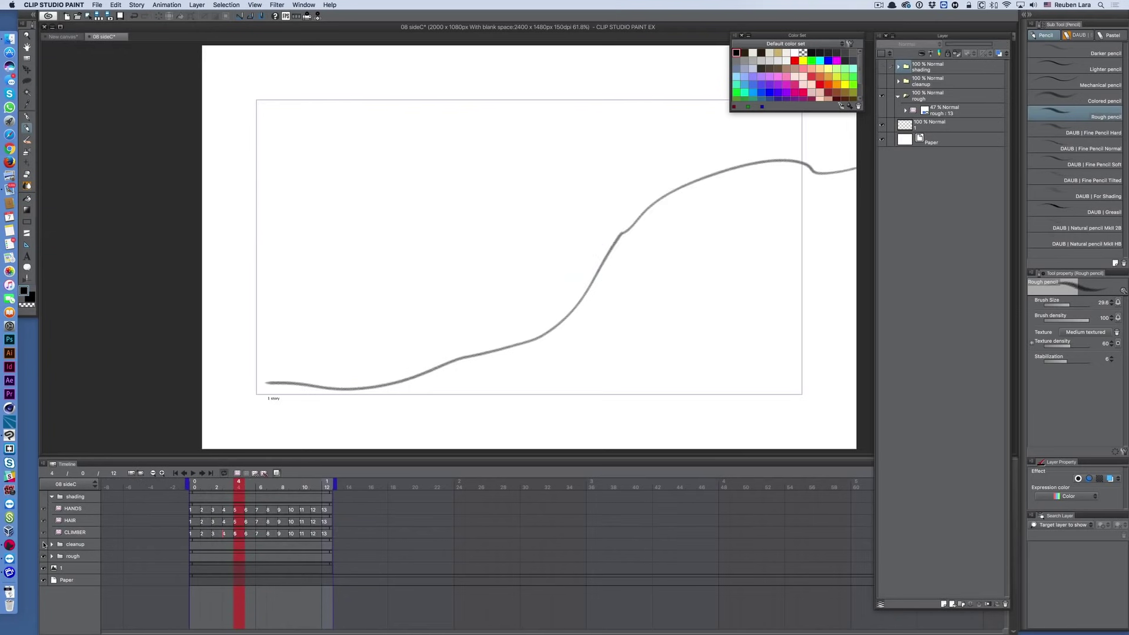
{"action": "left_click", "coordinate": [66, 556]}
{"action": "left_click", "coordinate": [43, 544]}
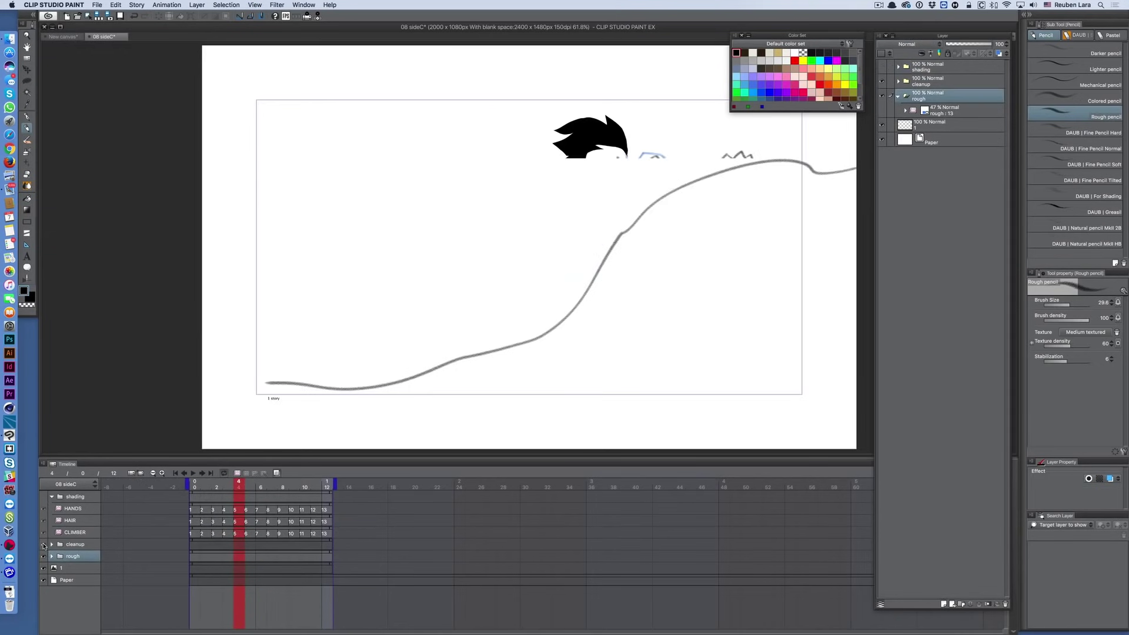
{"action": "left_click", "coordinate": [52, 544]}
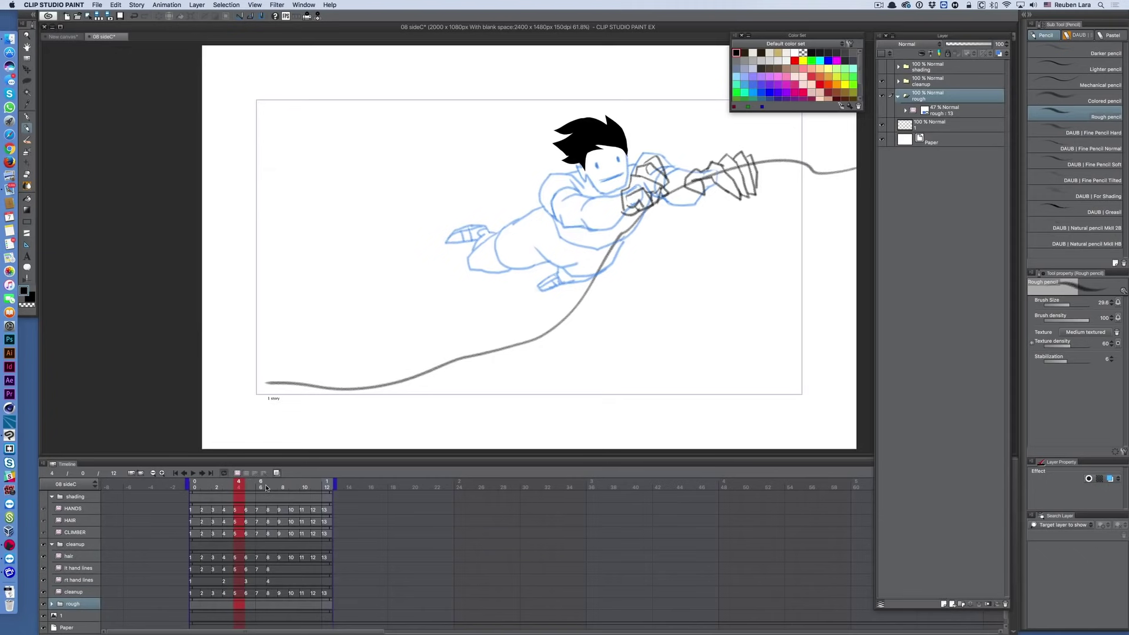
Step: Inspect the onion skins of the hair, hand lines and cleanup tracks, scrubbing from frame 4 to frame 5
{"action": "left_click", "coordinate": [239, 558]}
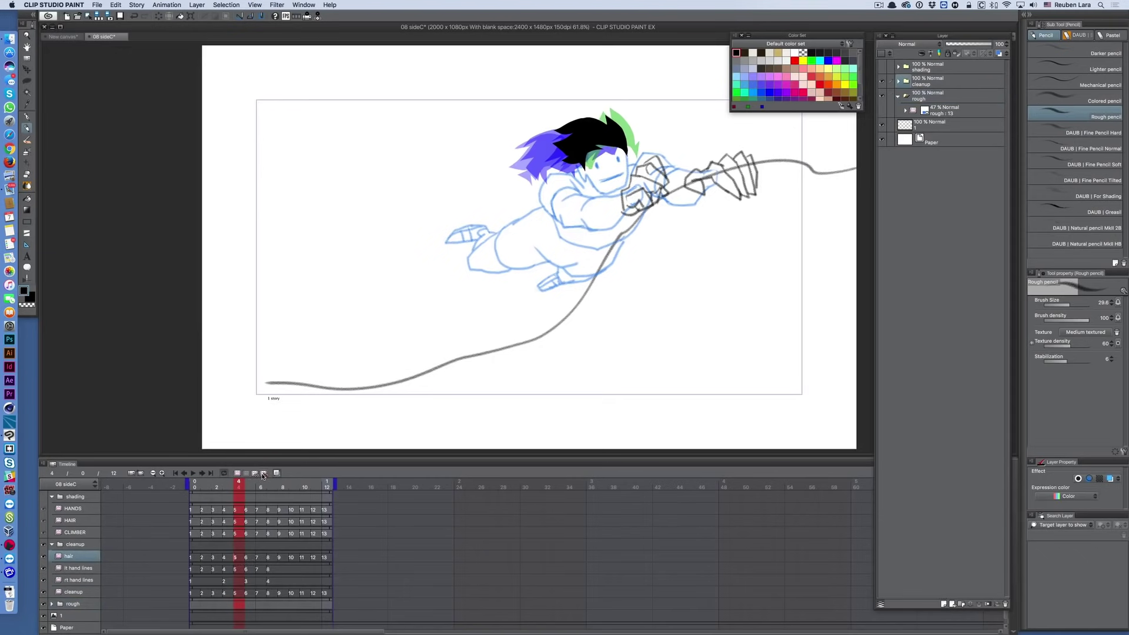
{"action": "left_click", "coordinate": [246, 568]}
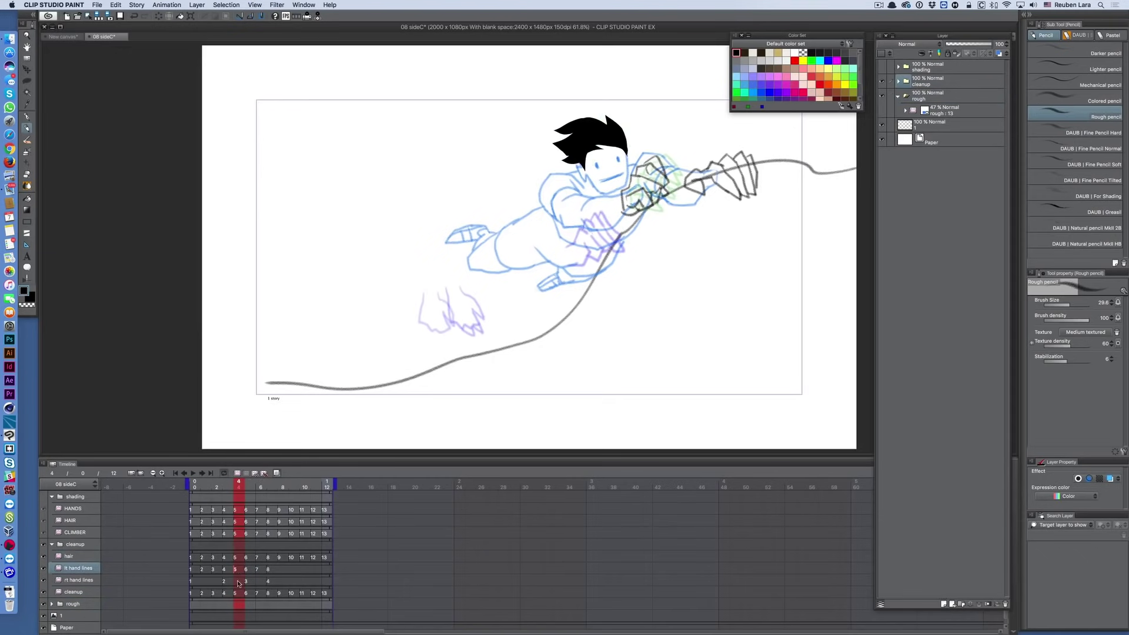
{"action": "left_click", "coordinate": [237, 595]}
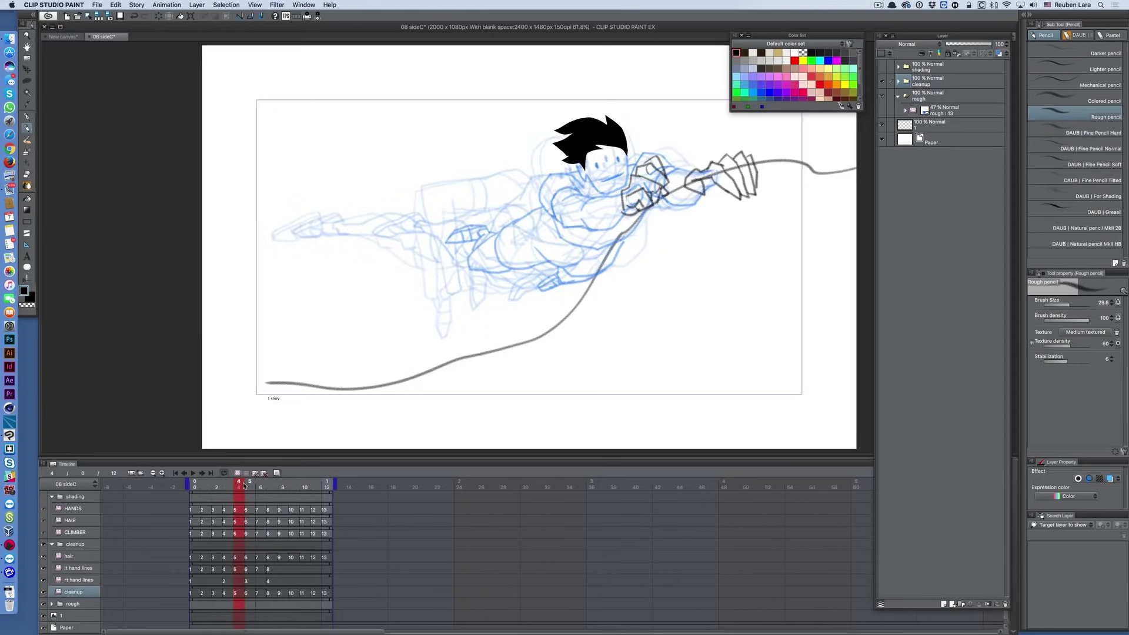
{"action": "mouse_move", "coordinate": [241, 485]}
{"action": "left_mouse_down"}
{"action": "mouse_move", "coordinate": [272, 485]}
{"action": "mouse_move", "coordinate": [222, 485]}
{"action": "mouse_move", "coordinate": [251, 485]}
{"action": "left_mouse_up"}
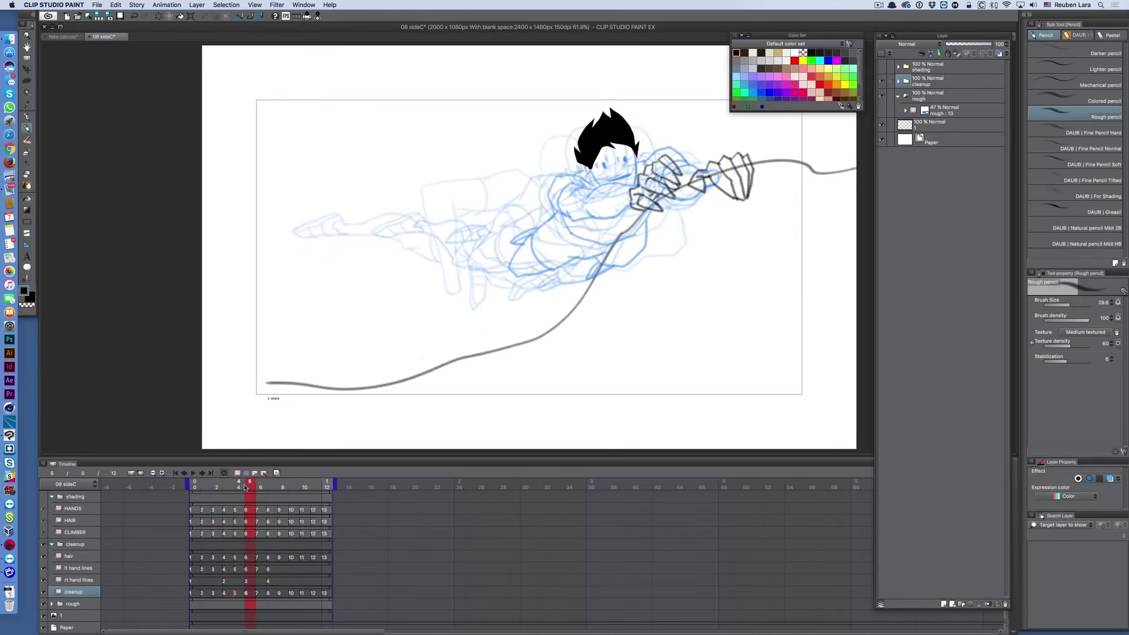
Step: Set the onion skin's number of front views to 1 and scrub back to frame 4
{"action": "left_click", "coordinate": [319, 17]}
{"action": "double_click", "coordinate": [568, 289]}
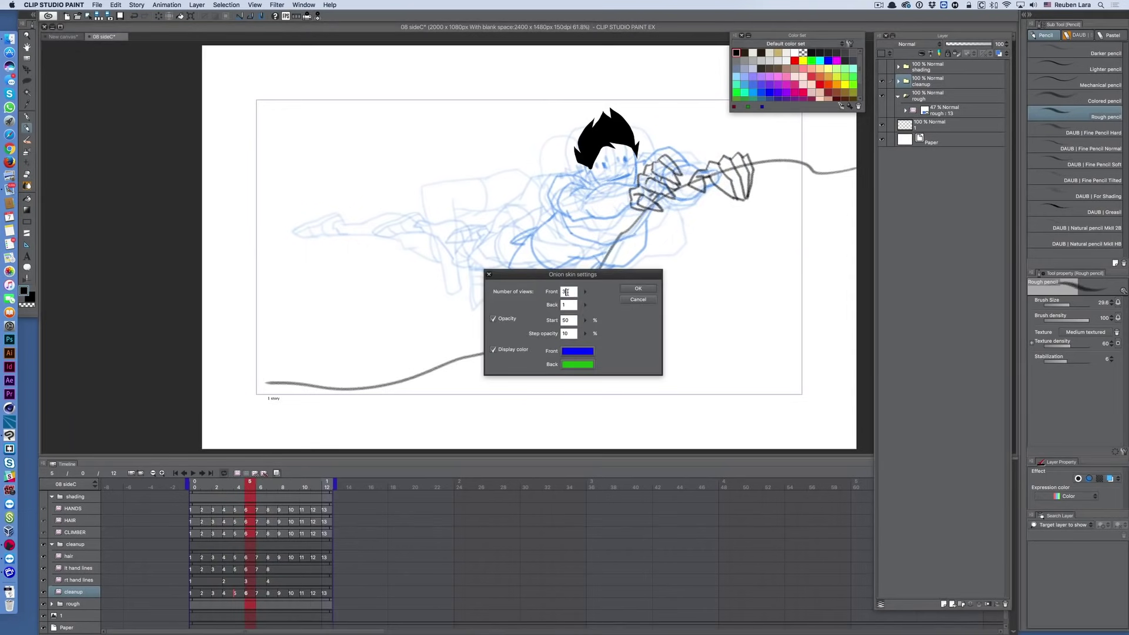
{"action": "left_click", "coordinate": [639, 291]}
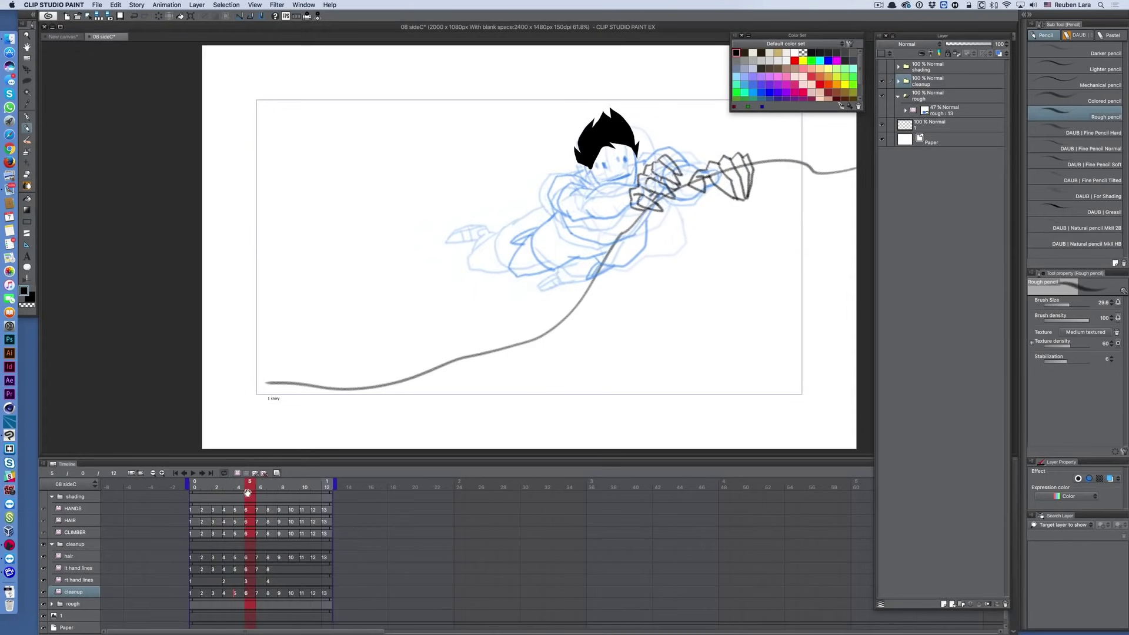
{"action": "left_click_drag", "start_coordinate": [279, 488], "coordinate": [238, 489]}
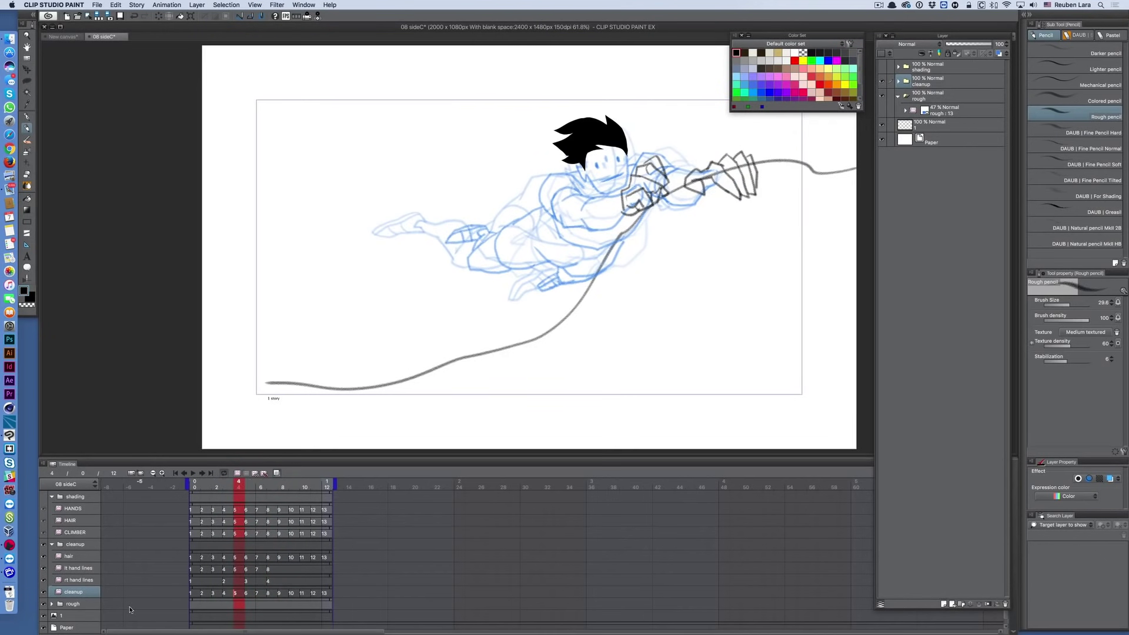
Step: Turn off the cleanup animation folder's layer color, then check the onion skin display colors and the drawings up to frame 6
{"action": "left_click", "coordinate": [897, 81]}
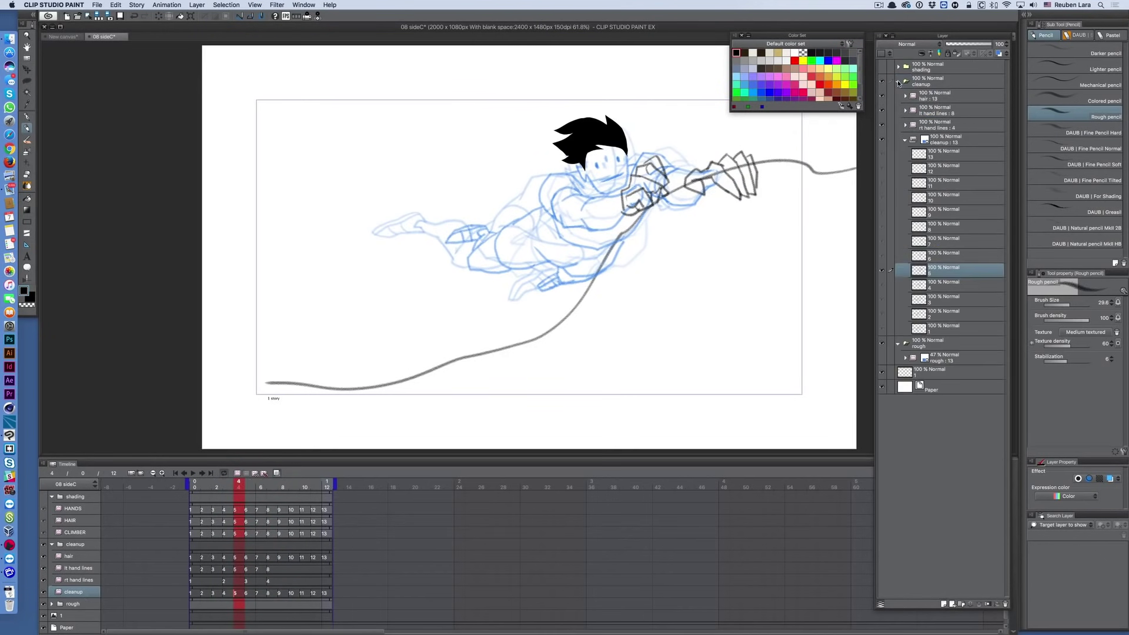
{"action": "left_click", "coordinate": [955, 140]}
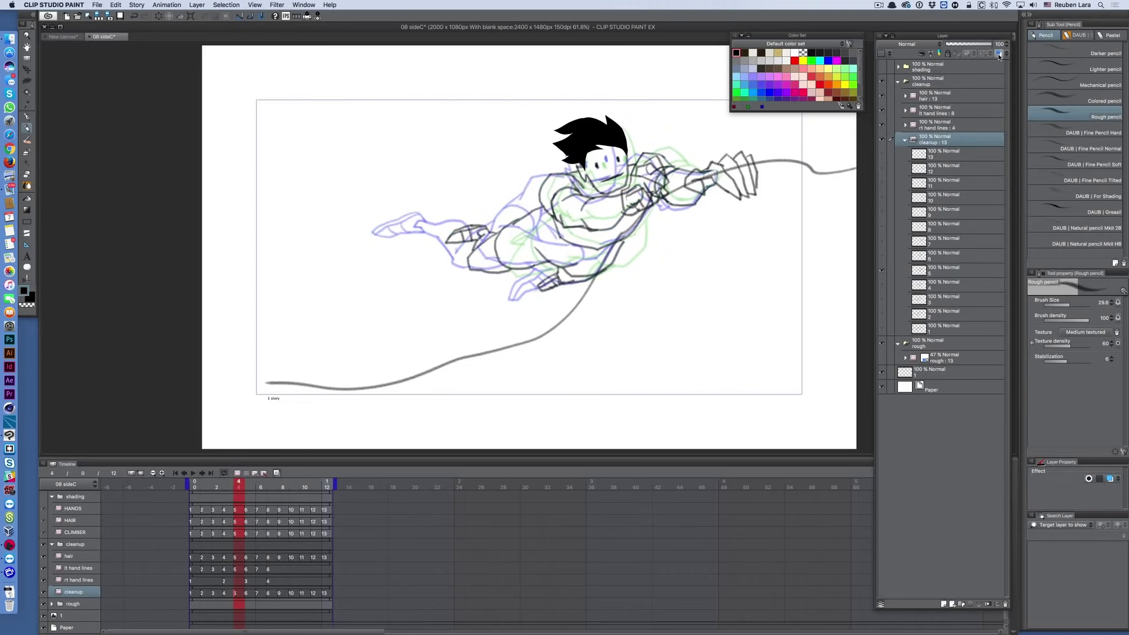
{"action": "left_click", "coordinate": [316, 14]}
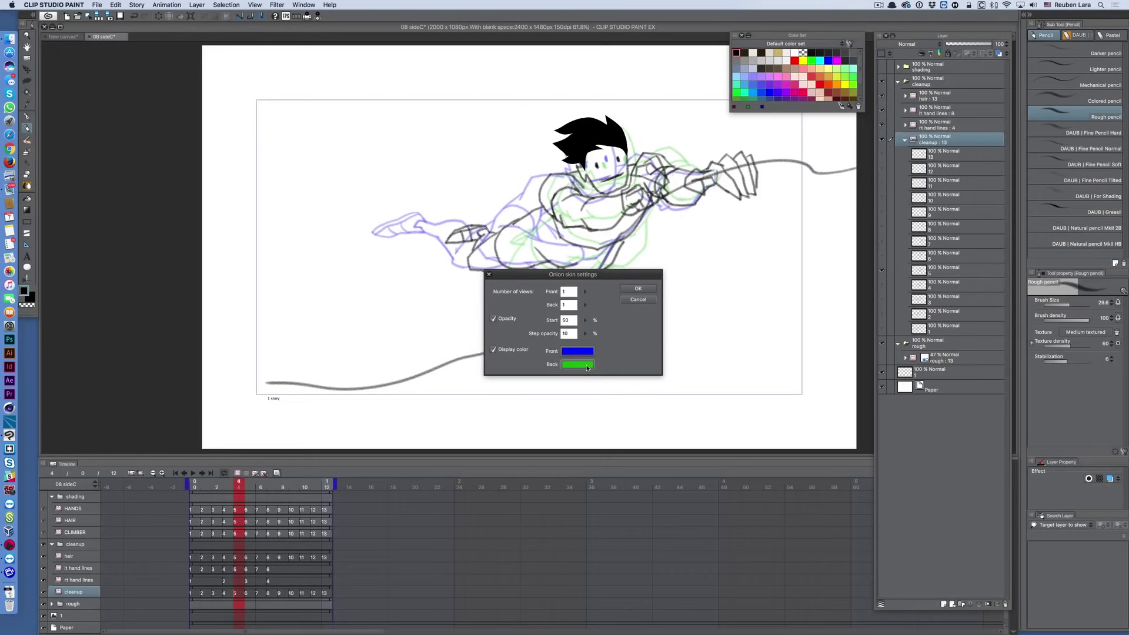
{"action": "left_click", "coordinate": [638, 290]}
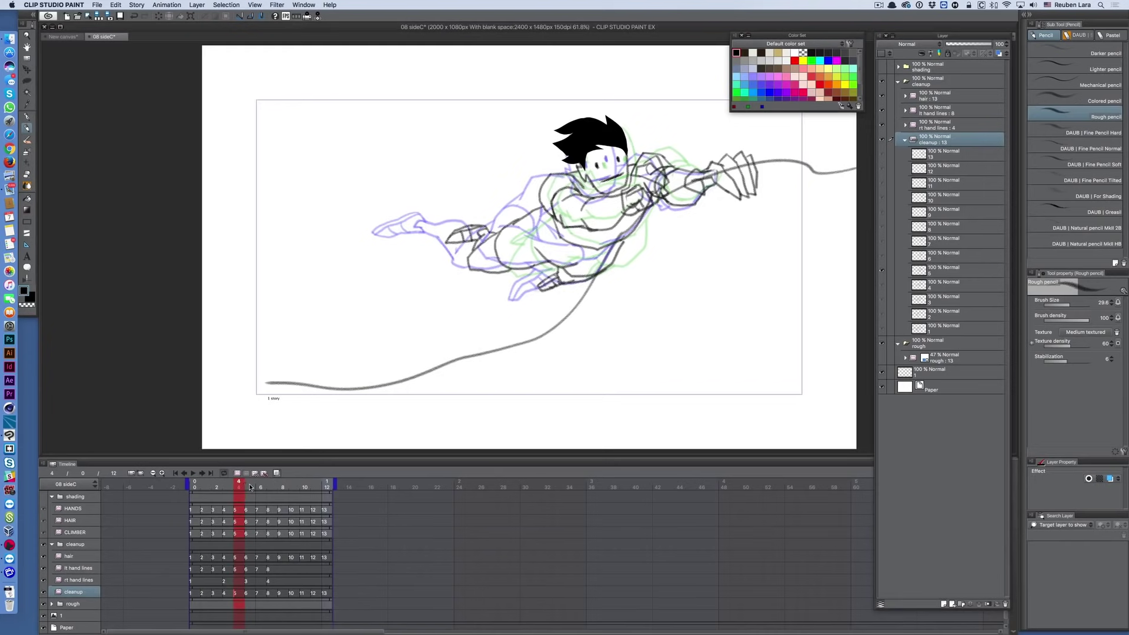
{"action": "mouse_move", "coordinate": [250, 487]}
{"action": "left_mouse_down"}
{"action": "mouse_move", "coordinate": [285, 487]}
{"action": "mouse_move", "coordinate": [228, 488]}
{"action": "mouse_move", "coordinate": [262, 488]}
{"action": "left_mouse_up"}
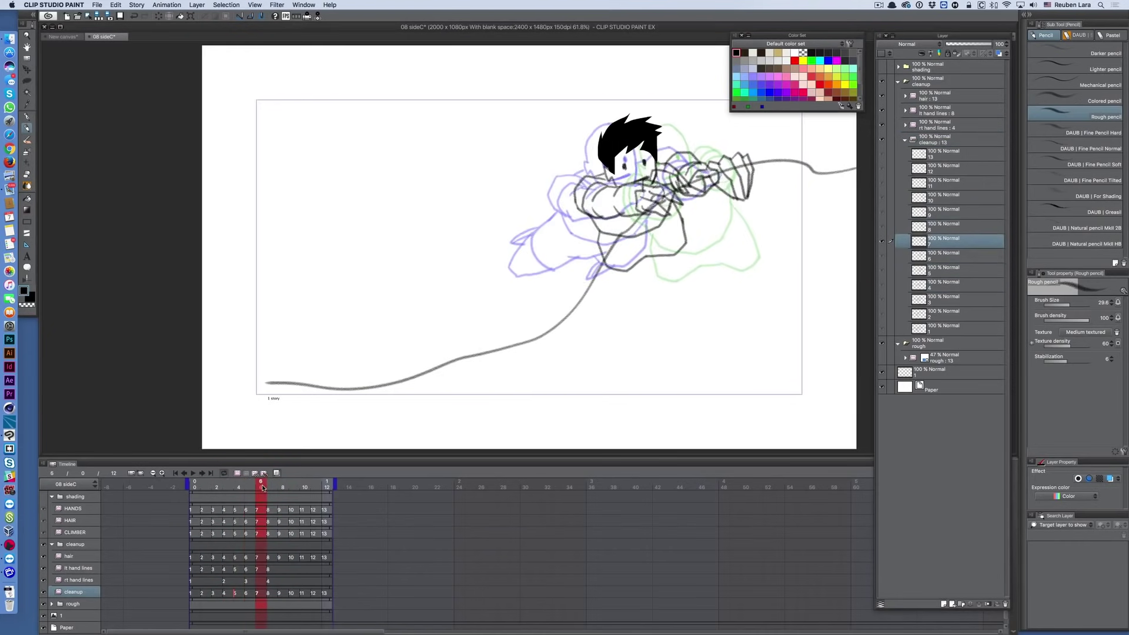
Step: Play the climber animation and make the shading folder visible
{"action": "left_click", "coordinate": [193, 473]}
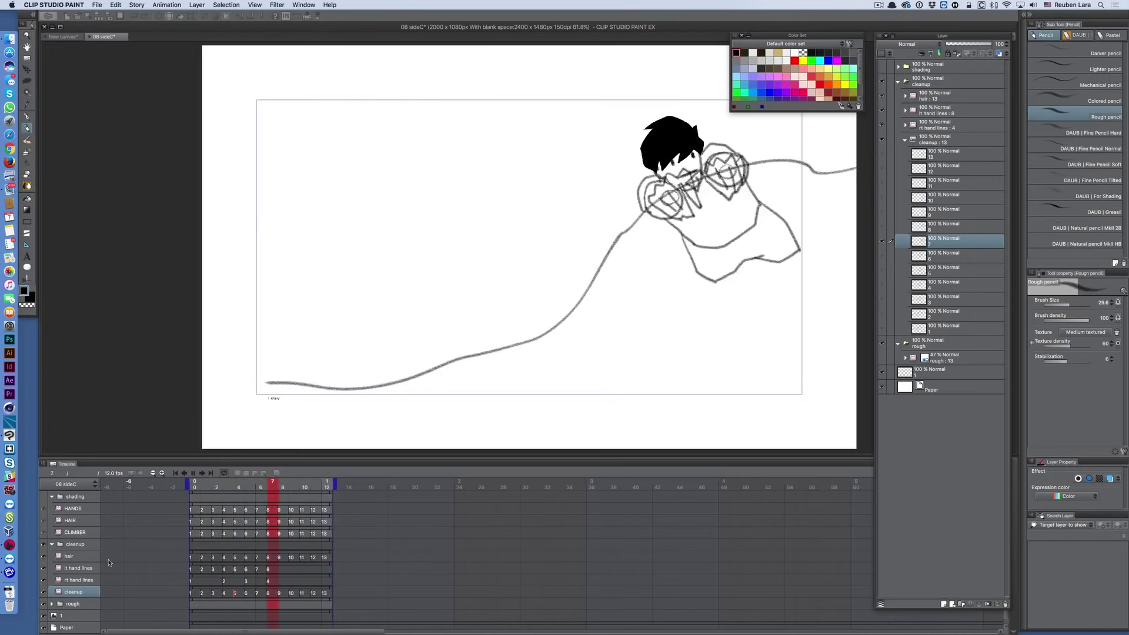
{"action": "left_click", "coordinate": [44, 499]}
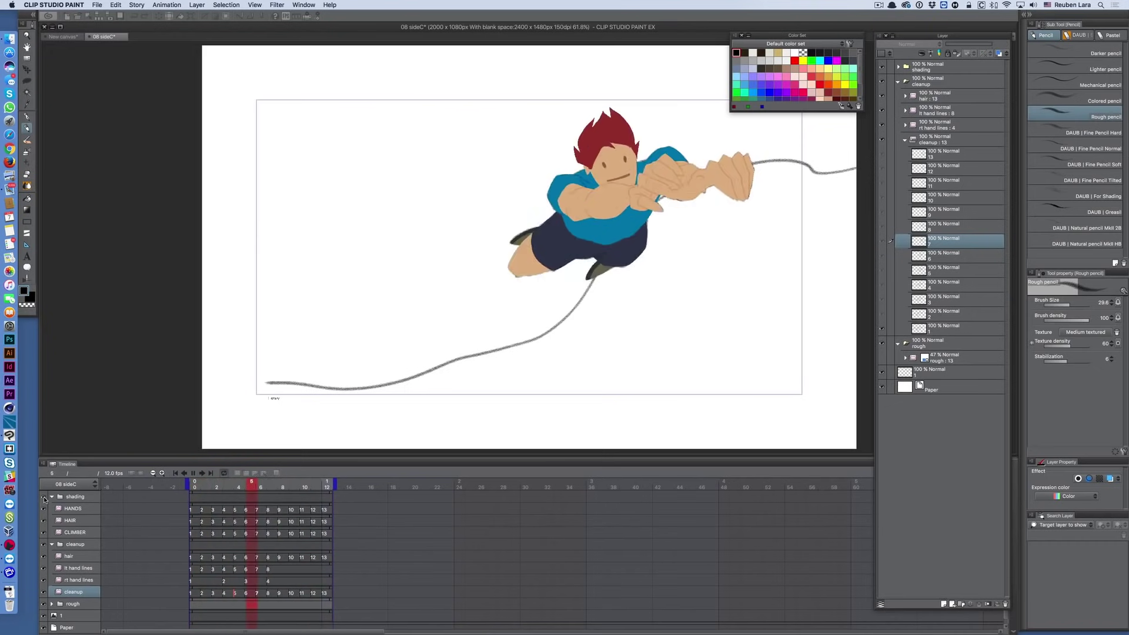
Step: Switch to the New canvas document and remove cels 2a, 2a-1, 2b and 3a from the Animation folder track
{"action": "left_click", "coordinate": [55, 37]}
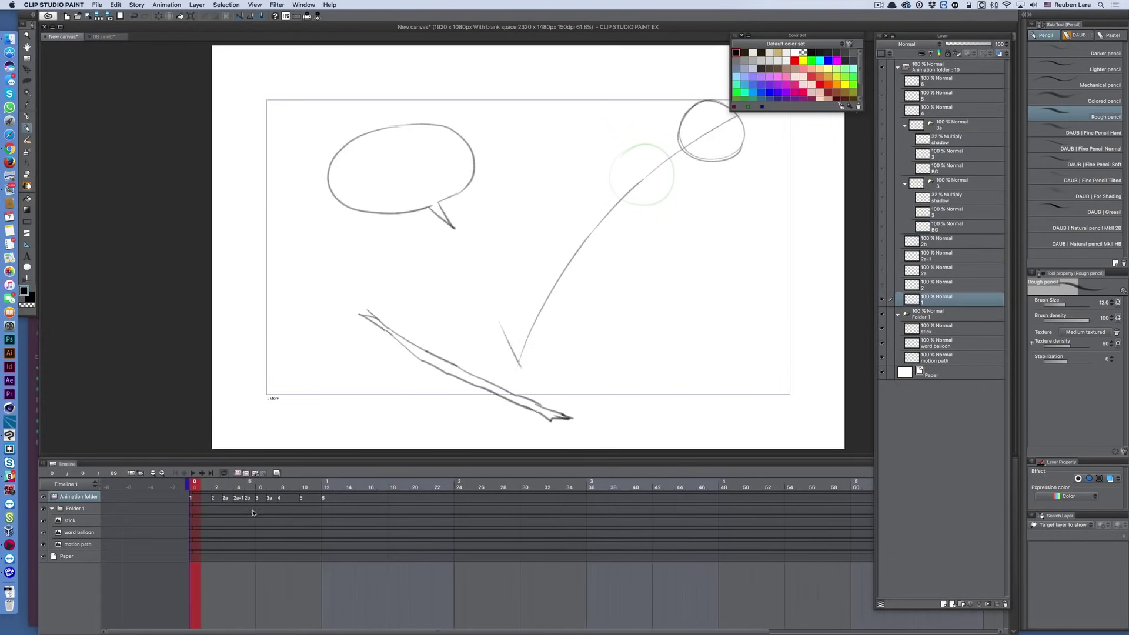
{"action": "left_click", "coordinate": [227, 498]}
{"action": "left_click", "coordinate": [249, 498], "text": "shift"}
{"action": "key", "text": "Delete"}
{"action": "left_click", "coordinate": [271, 497]}
{"action": "key", "text": "Delete"}
Step: Delete the unused layers 2a, 2a-1 and 2b from the animation folder
{"action": "left_click", "coordinate": [938, 271]}
{"action": "left_click", "coordinate": [939, 245], "text": "shift"}
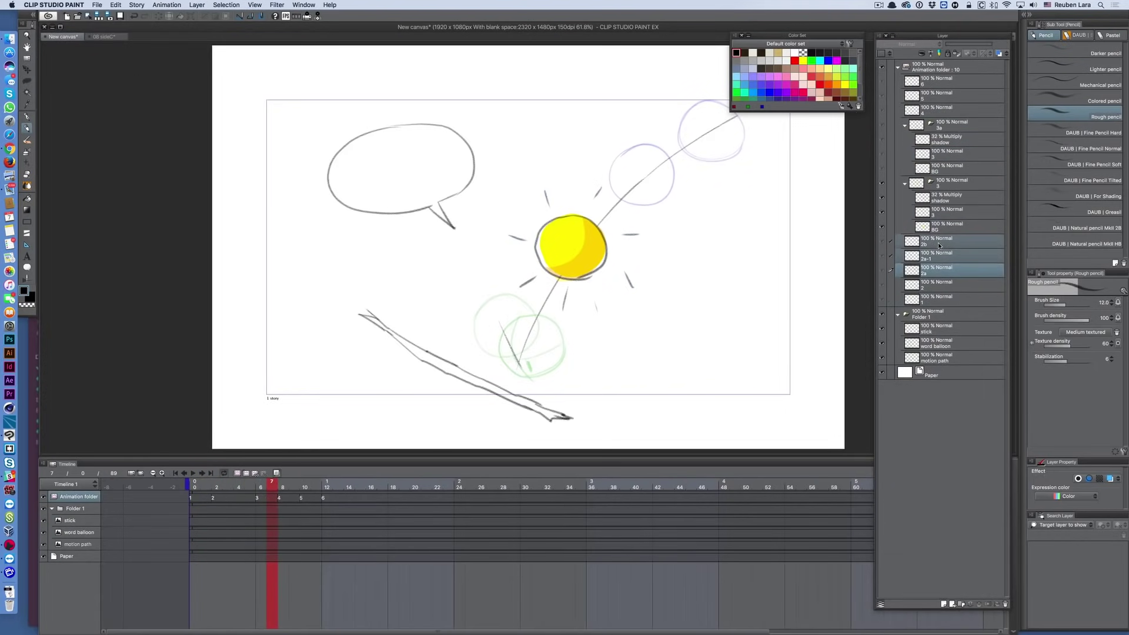
{"action": "left_click", "coordinate": [1005, 603]}
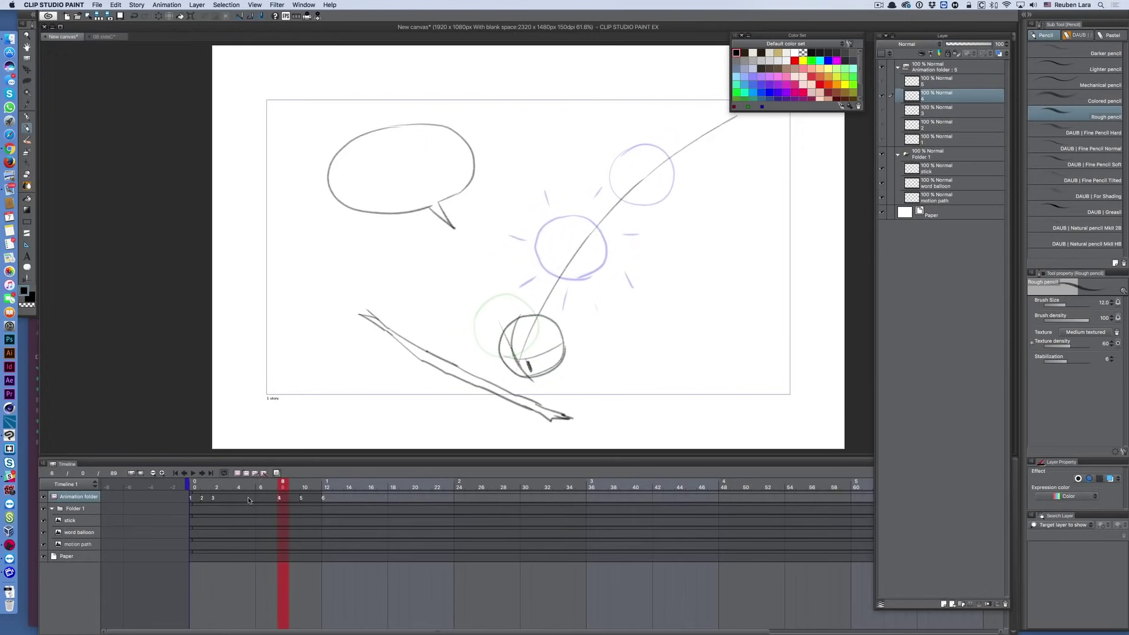
Step: Move the last three cels to frames 3, 4 and 5 and set the timeline's end frame to 5
{"action": "left_click_drag", "start_coordinate": [248, 500], "coordinate": [224, 498]}
{"action": "left_click_drag", "start_coordinate": [301, 498], "coordinate": [235, 499]}
{"action": "left_click_drag", "start_coordinate": [322, 498], "coordinate": [246, 498]}
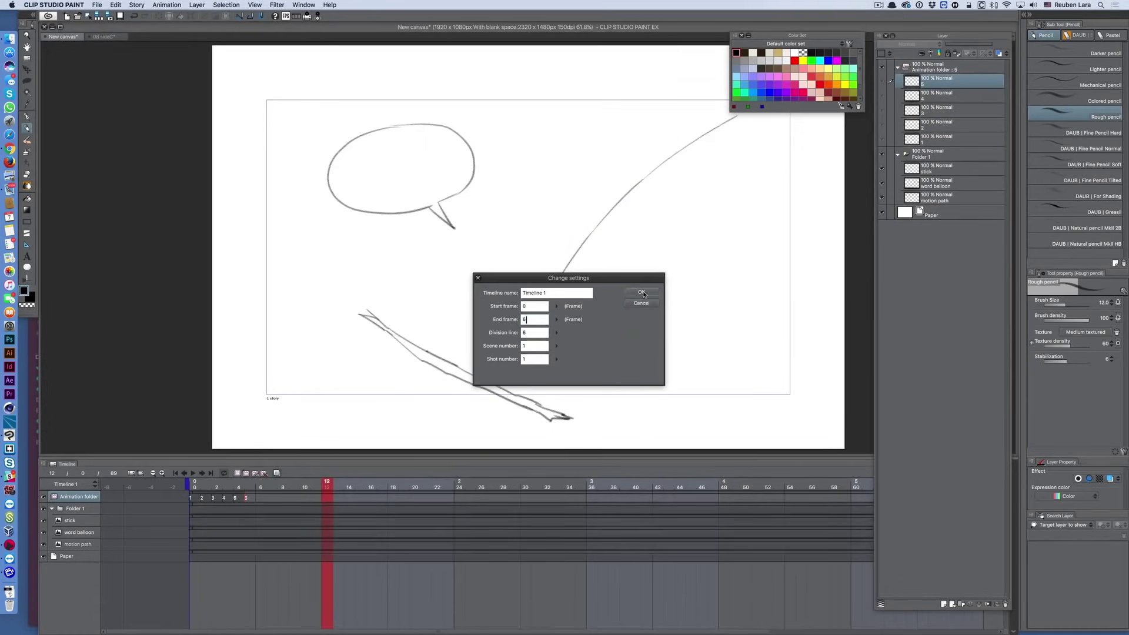
{"action": "left_click", "coordinate": [641, 292]}
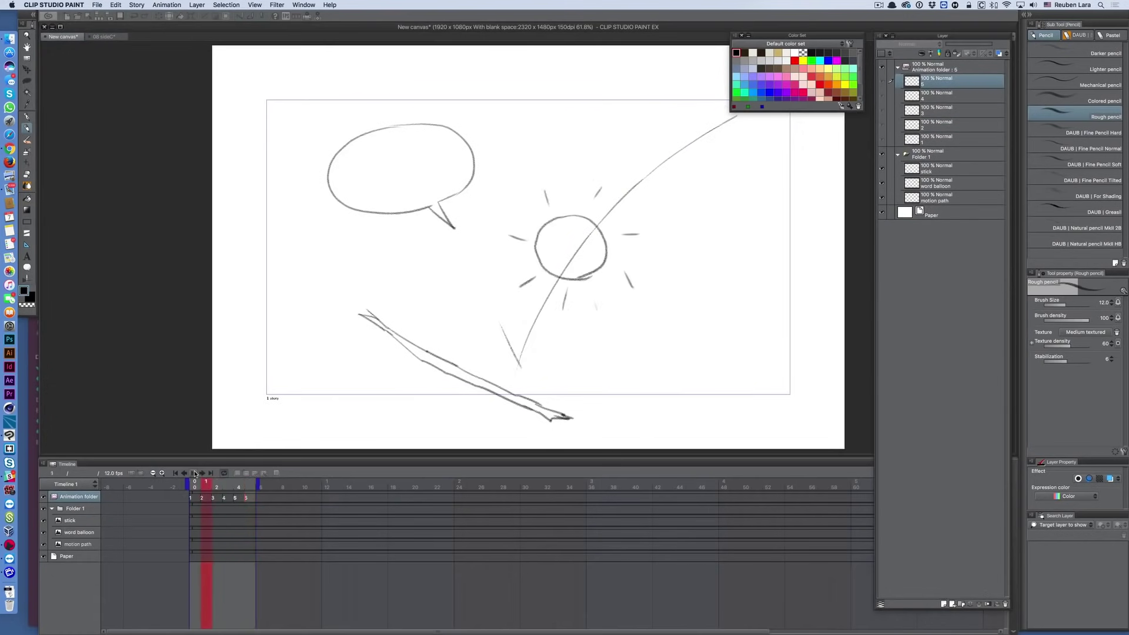
Step: Remove the rays around the ball at frame 2 using a lasso selection
{"action": "key", "text": "m"}
{"action": "left_click", "coordinate": [1058, 82]}
{"action": "left_click_drag", "start_coordinate": [565, 209], "coordinate": [568, 207]}
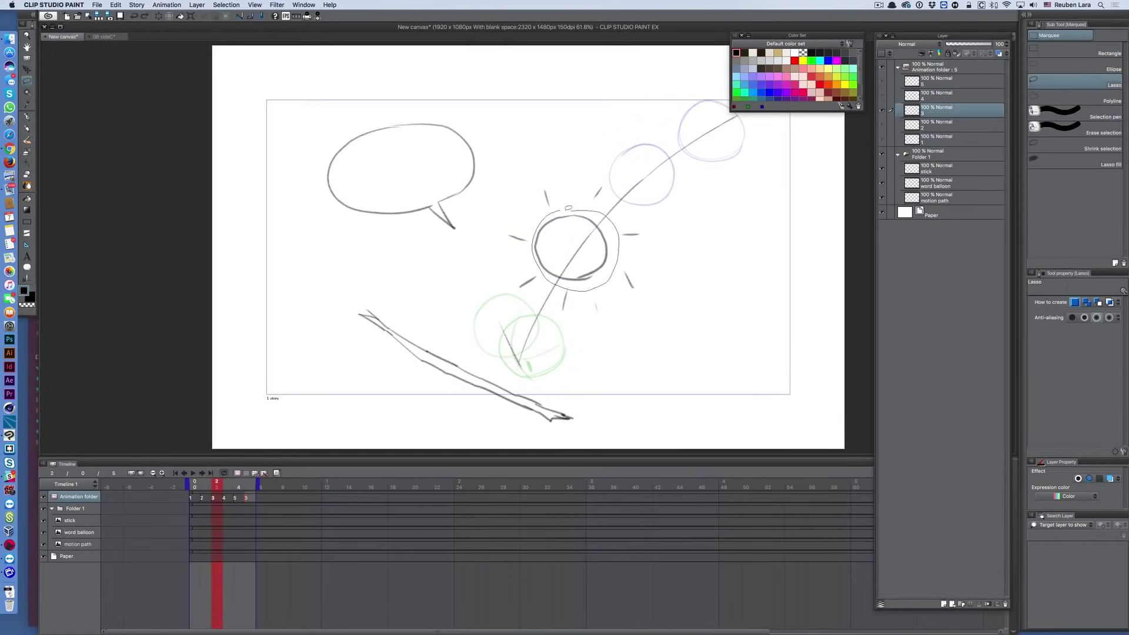
Step: Turn on layer color for the animation folder and Folder 1, and lower Folder 1's opacity to 42%
{"action": "left_click", "coordinate": [940, 67]}
{"action": "left_click", "coordinate": [1109, 479]}
{"action": "left_click", "coordinate": [940, 154]}
{"action": "left_click", "coordinate": [1109, 478]}
{"action": "left_click", "coordinate": [965, 44]}
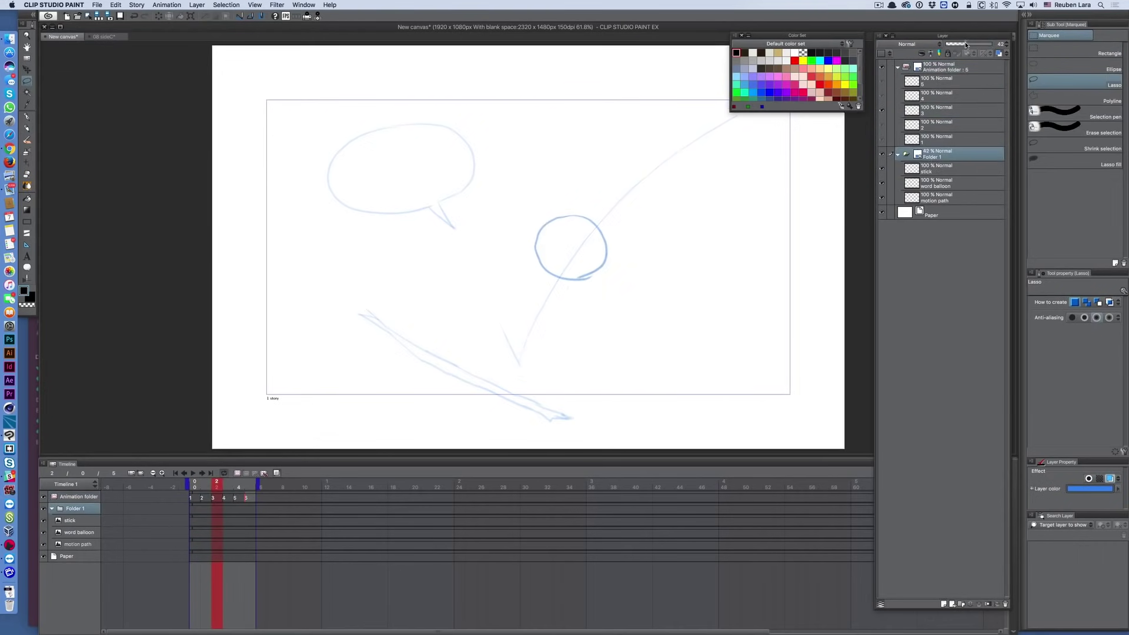
Step: Collapse the bouncing ball's animation folder and rename it motion
{"action": "left_click", "coordinate": [898, 67]}
{"action": "double_click", "coordinate": [943, 69]}
{"action": "type", "text": "motion"}
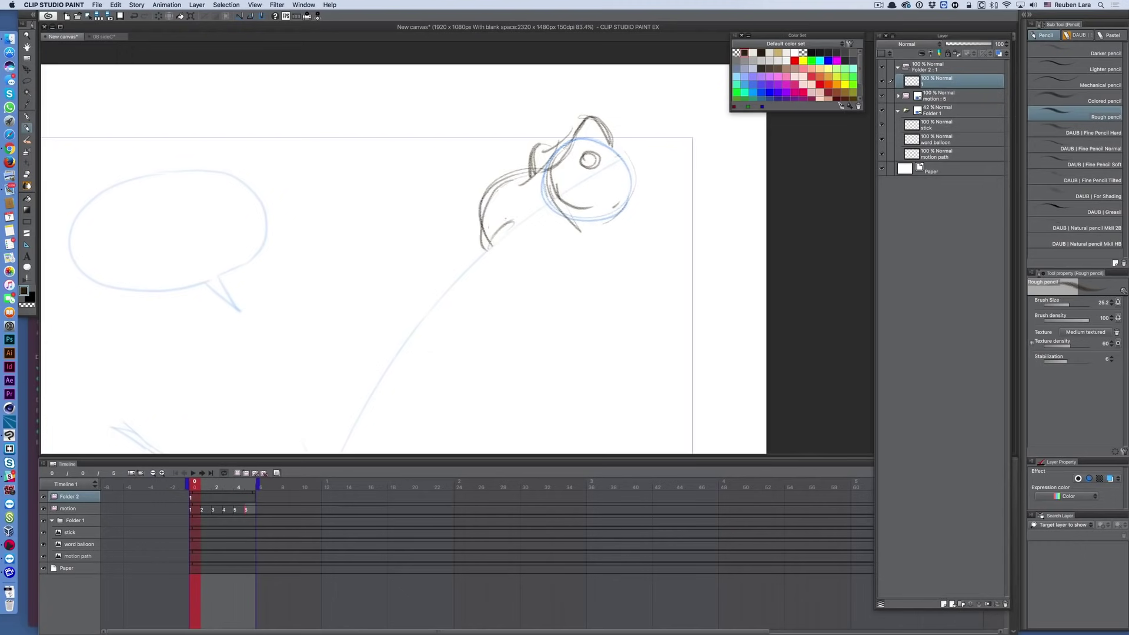
Step: Sketch a horned dinosaur head over the first ball position on cel 1 of Folder 2, erasing stray lines
{"action": "key", "text": "e"}
{"action": "left_click_drag", "start_coordinate": [547, 224], "coordinate": [486, 191]}
{"action": "key", "text": "p"}
{"action": "left_click_drag", "start_coordinate": [484, 191], "coordinate": [482, 254]}
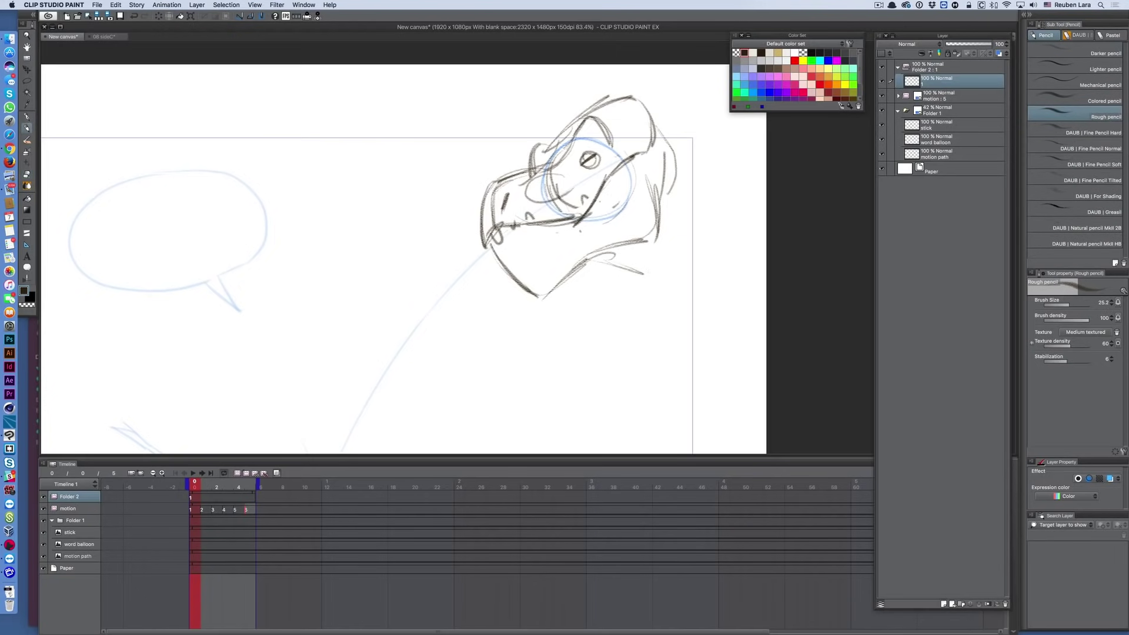
{"action": "left_click_drag", "start_coordinate": [539, 140], "coordinate": [568, 146]}
{"action": "key", "text": "e"}
{"action": "left_click_drag", "start_coordinate": [605, 98], "coordinate": [653, 128]}
{"action": "key", "text": "p"}
{"action": "left_click_drag", "start_coordinate": [563, 145], "coordinate": [579, 122]}
{"action": "left_click_drag", "start_coordinate": [592, 115], "coordinate": [637, 99]}
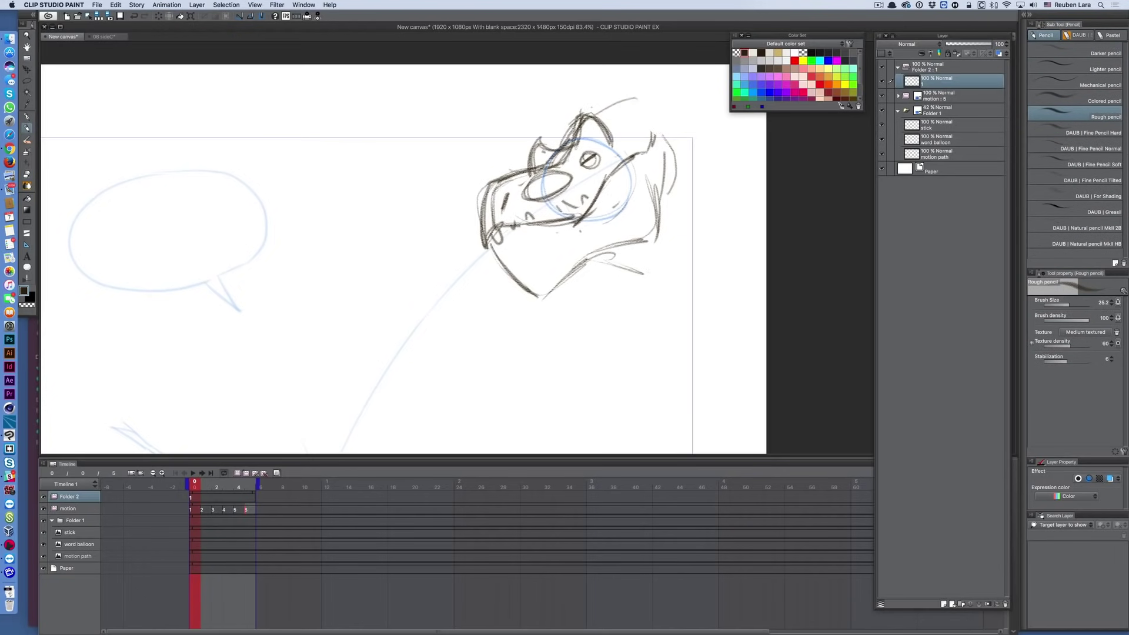
Step: Add a second cel at frame 1 in Folder 2 and redraw the dinosaur head over its onion skin
{"action": "key", "text": "alt+n"}
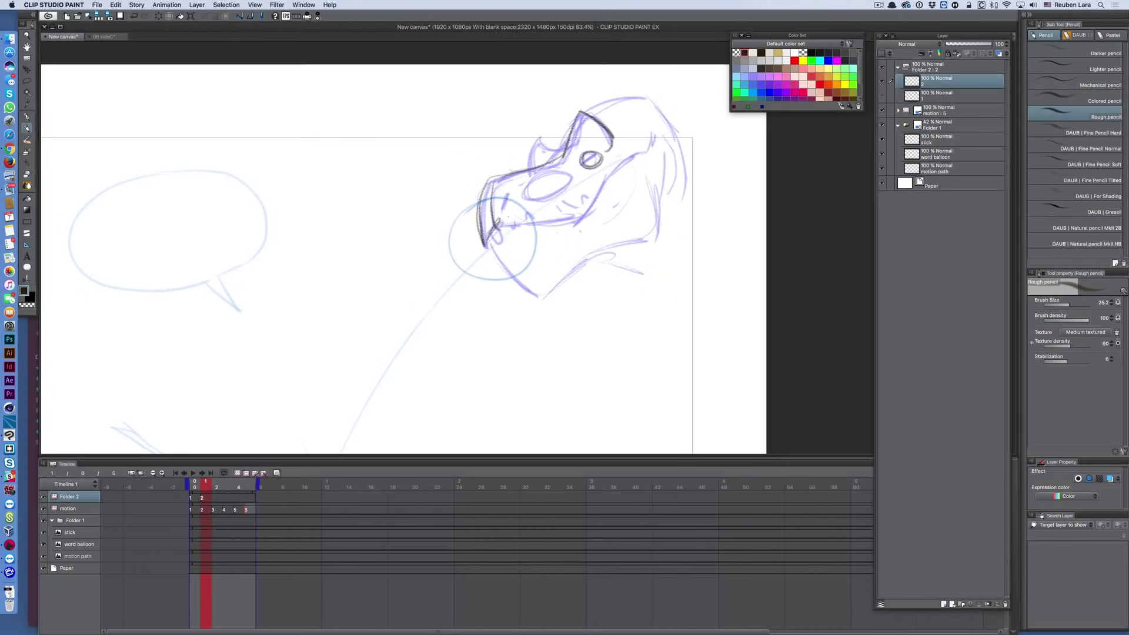
{"action": "left_click_drag", "start_coordinate": [654, 187], "coordinate": [649, 241]}
{"action": "left_click_drag", "start_coordinate": [553, 293], "coordinate": [668, 274]}
Step: Select the lower jaw of the second drawing, transform it into an open-mouth position and deselect
{"action": "key", "text": "m"}
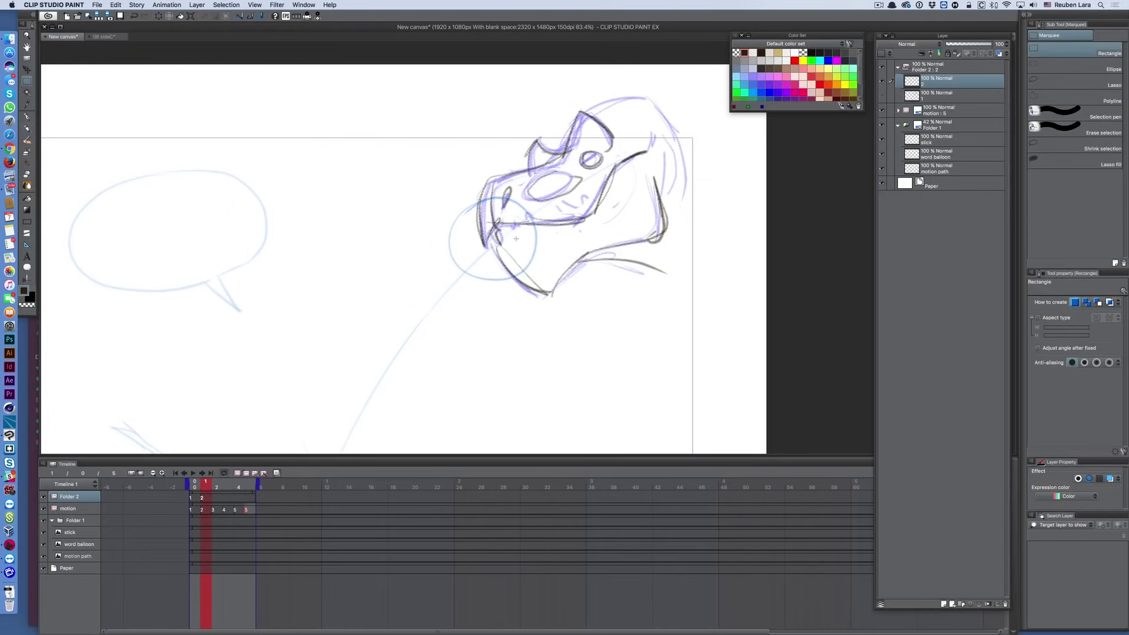
{"action": "key", "text": "m"}
{"action": "mouse_move", "coordinate": [507, 247]}
{"action": "left_mouse_down"}
{"action": "mouse_move", "coordinate": [575, 322]}
{"action": "mouse_move", "coordinate": [520, 245]}
{"action": "mouse_move", "coordinate": [654, 177]}
{"action": "left_mouse_up"}
{"action": "key", "text": "t"}
{"action": "key", "text": "super+t"}
{"action": "left_click_drag", "start_coordinate": [710, 247], "coordinate": [731, 196]}
{"action": "key", "text": "Return"}
{"action": "key", "text": "super+d"}
Step: Move cel 2 to frame 2, then move and rotate its dinosaur head to match the third ball position
{"action": "left_click_drag", "start_coordinate": [668, 143], "coordinate": [669, 234]}
{"action": "key", "text": "k"}
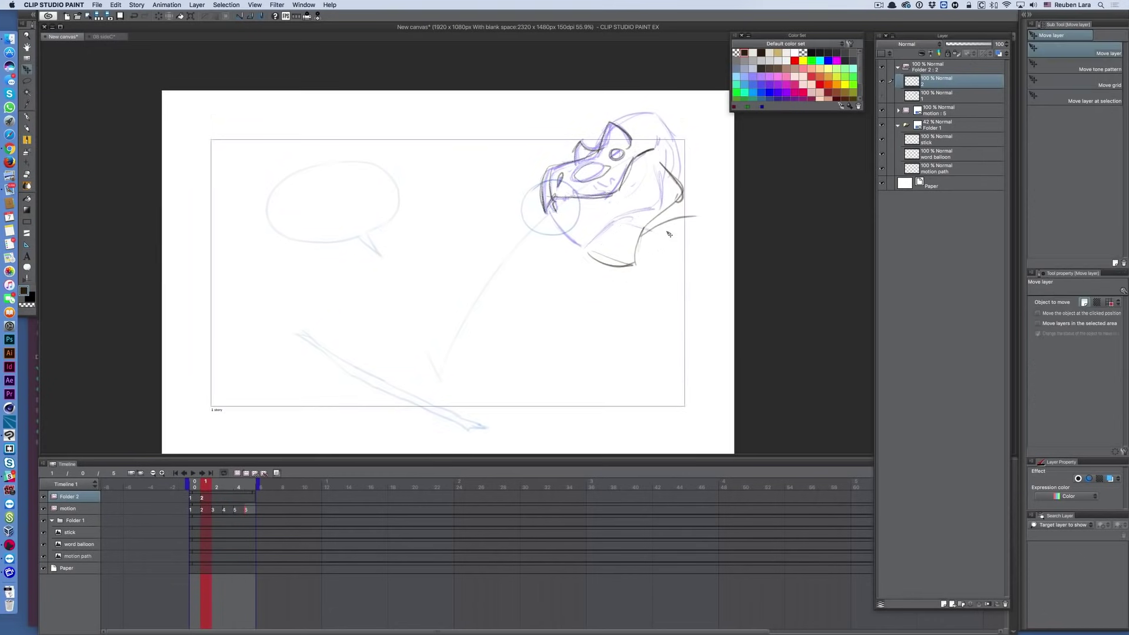
{"action": "mouse_move", "coordinate": [206, 483]}
{"action": "left_mouse_down"}
{"action": "mouse_move", "coordinate": [228, 483]}
{"action": "mouse_move", "coordinate": [216, 483]}
{"action": "mouse_move", "coordinate": [218, 499]}
{"action": "left_mouse_up"}
{"action": "left_click", "coordinate": [217, 498]}
{"action": "mouse_move", "coordinate": [631, 278]}
{"action": "left_mouse_down"}
{"action": "mouse_move", "coordinate": [557, 348]}
{"action": "mouse_move", "coordinate": [519, 356]}
{"action": "left_mouse_up"}
{"action": "key", "text": "t"}
{"action": "key", "text": "super+t"}
{"action": "left_click_drag", "start_coordinate": [632, 247], "coordinate": [628, 308]}
{"action": "mouse_move", "coordinate": [537, 295]}
{"action": "left_mouse_down"}
{"action": "mouse_move", "coordinate": [529, 317]}
{"action": "mouse_move", "coordinate": [497, 231]}
{"action": "mouse_move", "coordinate": [494, 275]}
{"action": "left_mouse_up"}
{"action": "key", "text": "Return"}
Step: Clean up the open mouth at frame 2 and draw the jaw lines and teeth
{"action": "key", "text": "p"}
{"action": "key", "text": "p"}
{"action": "left_click_drag", "start_coordinate": [490, 285], "coordinate": [479, 321]}
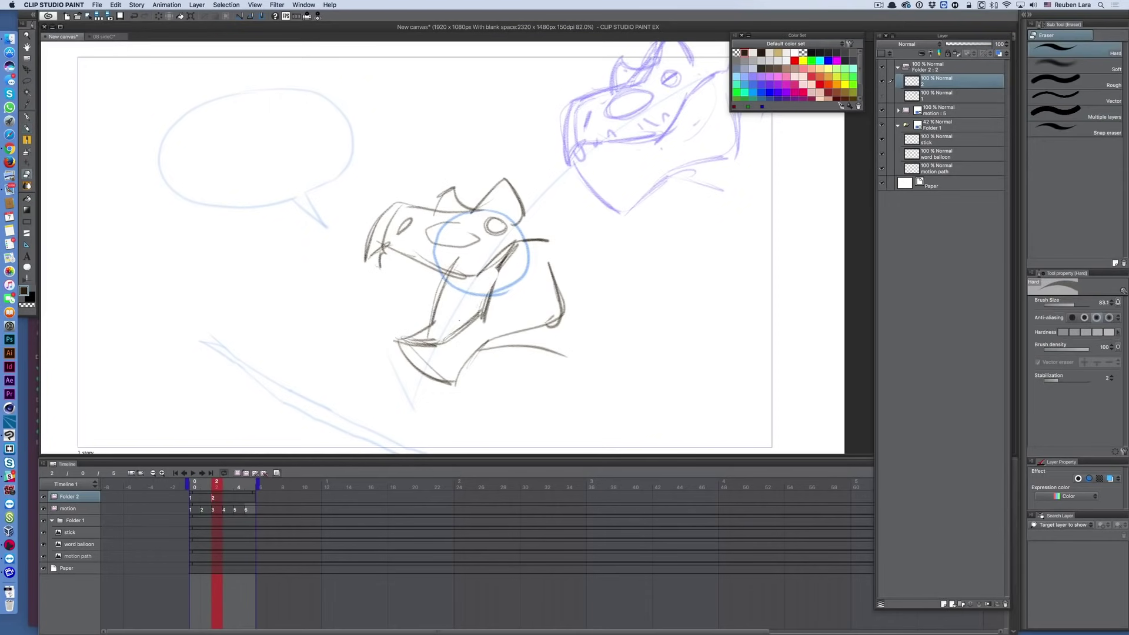
{"action": "left_click_drag", "start_coordinate": [414, 268], "coordinate": [368, 257]}
{"action": "left_click_drag", "start_coordinate": [479, 276], "coordinate": [464, 281]}
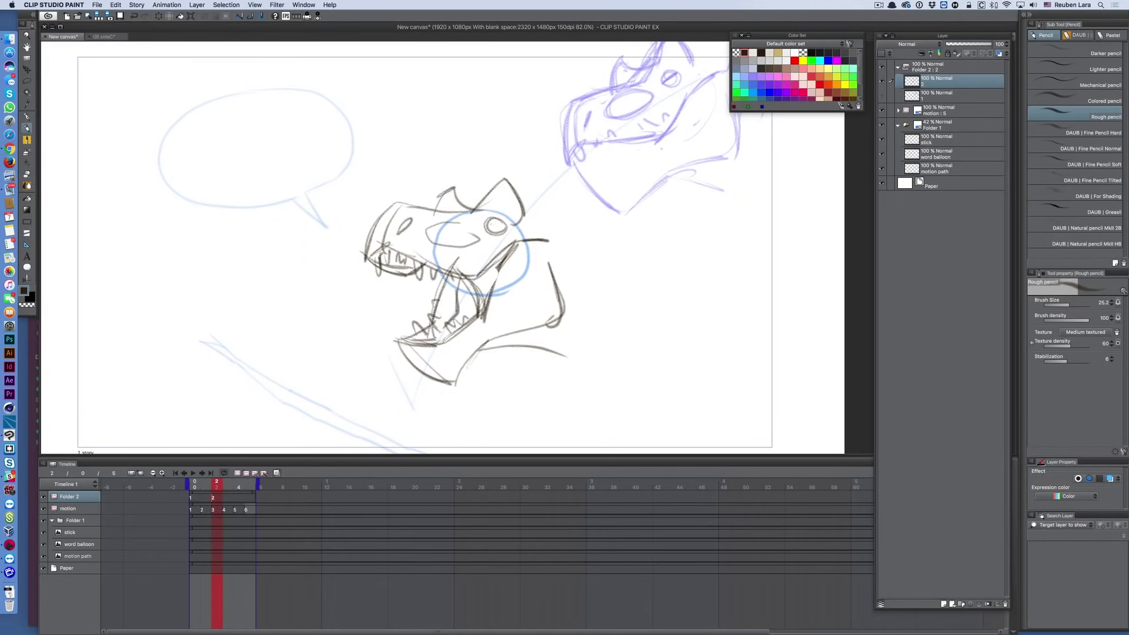
Step: Duplicate the open-mouth drawing for frame 1 and transform it to sit between the two key poses
{"action": "left_click_drag", "start_coordinate": [966, 605], "coordinate": [966, 606]}
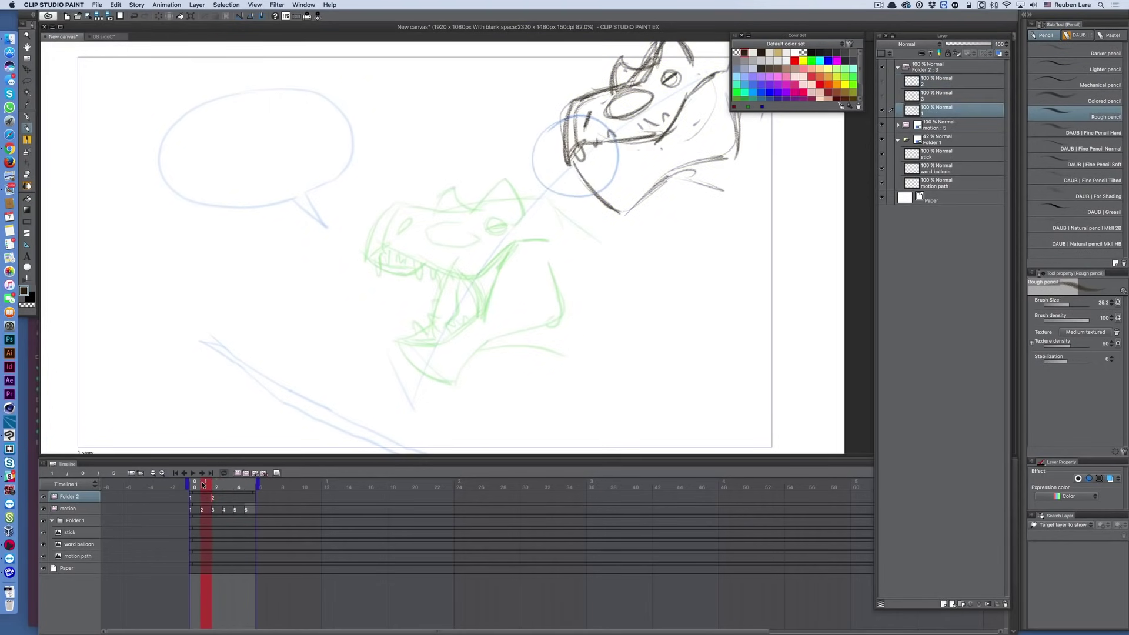
{"action": "key", "text": "super+t"}
{"action": "left_click_drag", "start_coordinate": [503, 227], "coordinate": [585, 139]}
{"action": "left_click_drag", "start_coordinate": [731, 206], "coordinate": [727, 158]}
{"action": "key", "text": "Return"}
Step: Lasso the in-between head's lower jaw at frame 1, transform it to a partly closed position and deselect
{"action": "key", "text": "m"}
{"action": "left_click_drag", "start_coordinate": [531, 220], "coordinate": [529, 226]}
{"action": "key", "text": "super+t"}
{"action": "left_click_drag", "start_coordinate": [658, 235], "coordinate": [638, 228]}
{"action": "key", "text": "Return"}
{"action": "key", "text": "super+d"}
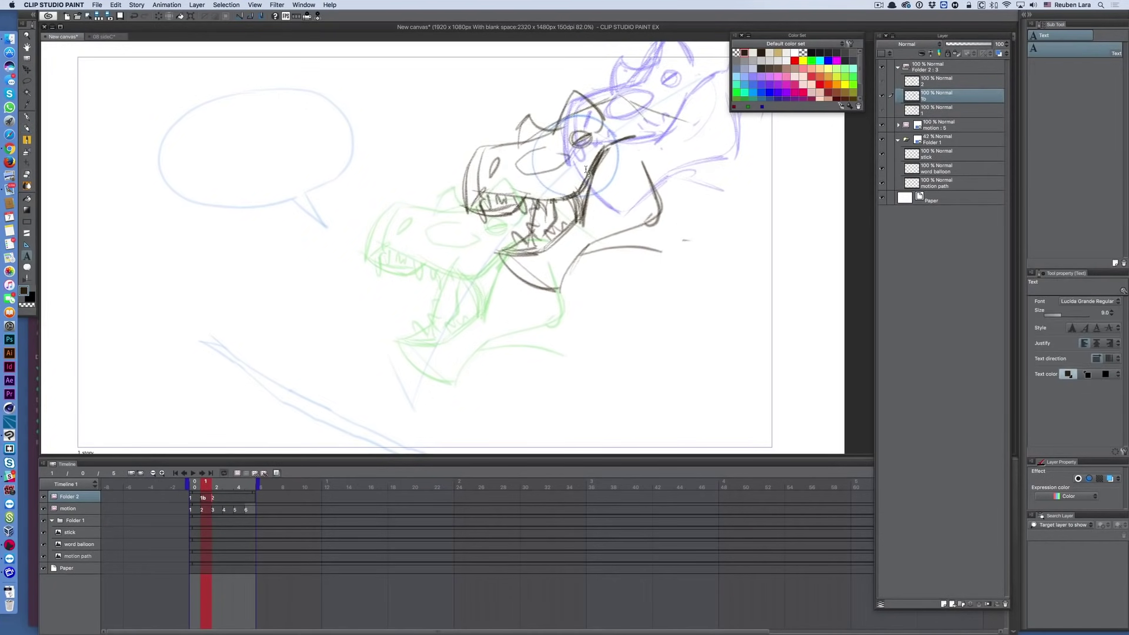
Step: Lasso the lower jaw at frame 2, transform it to open the mouth wider and deselect
{"action": "key", "text": "Right"}
{"action": "key", "text": "m"}
{"action": "left_click_drag", "start_coordinate": [510, 247], "coordinate": [507, 252]}
{"action": "key", "text": "super+t"}
{"action": "left_click_drag", "start_coordinate": [635, 306], "coordinate": [627, 259]}
{"action": "key", "text": "Return"}
{"action": "key", "text": "super+d"}
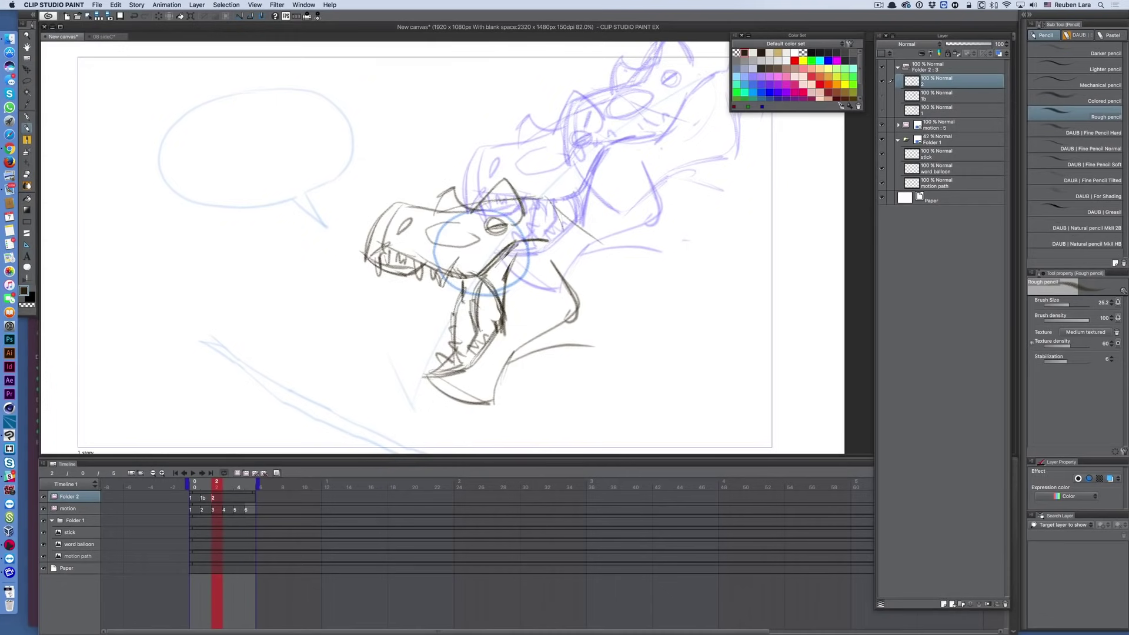
{"action": "left_click_drag", "start_coordinate": [952, 81], "coordinate": [943, 604]}
{"action": "key", "text": "Right"}
{"action": "key", "text": "e"}
{"action": "key", "text": "super+t"}
{"action": "left_click_drag", "start_coordinate": [476, 253], "coordinate": [426, 338]}
{"action": "key", "text": "Return"}
{"action": "key", "text": "m"}
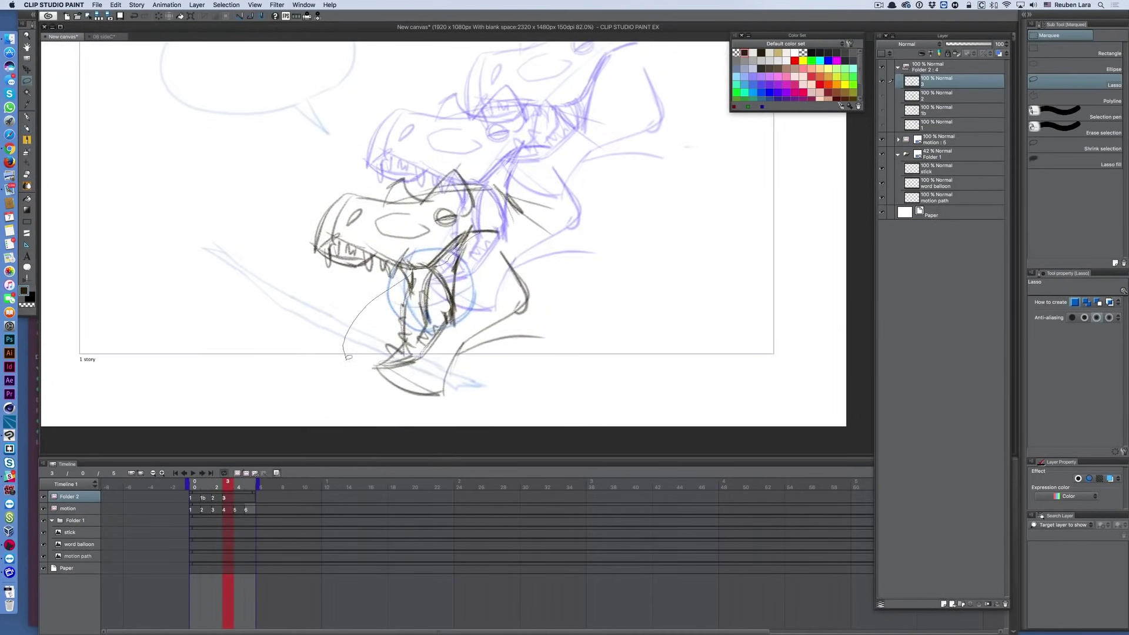
{"action": "left_click_drag", "start_coordinate": [678, 234], "coordinate": [628, 270]}
{"action": "left_click", "coordinate": [1004, 604]}
Step: Duplicate the closed-mouth head drawing from frame 0 and place the copy on frame 3
{"action": "key", "text": "Left"}
{"action": "key", "text": "Left"}
{"action": "key", "text": "Left"}
{"action": "left_click_drag", "start_coordinate": [952, 110], "coordinate": [944, 604]}
{"action": "left_click_drag", "start_coordinate": [669, 320], "coordinate": [579, 390]}
{"action": "left_click_drag", "start_coordinate": [952, 110], "coordinate": [953, 76]}
{"action": "key", "text": "Right"}
{"action": "key", "text": "Right"}
{"action": "key", "text": "Right"}
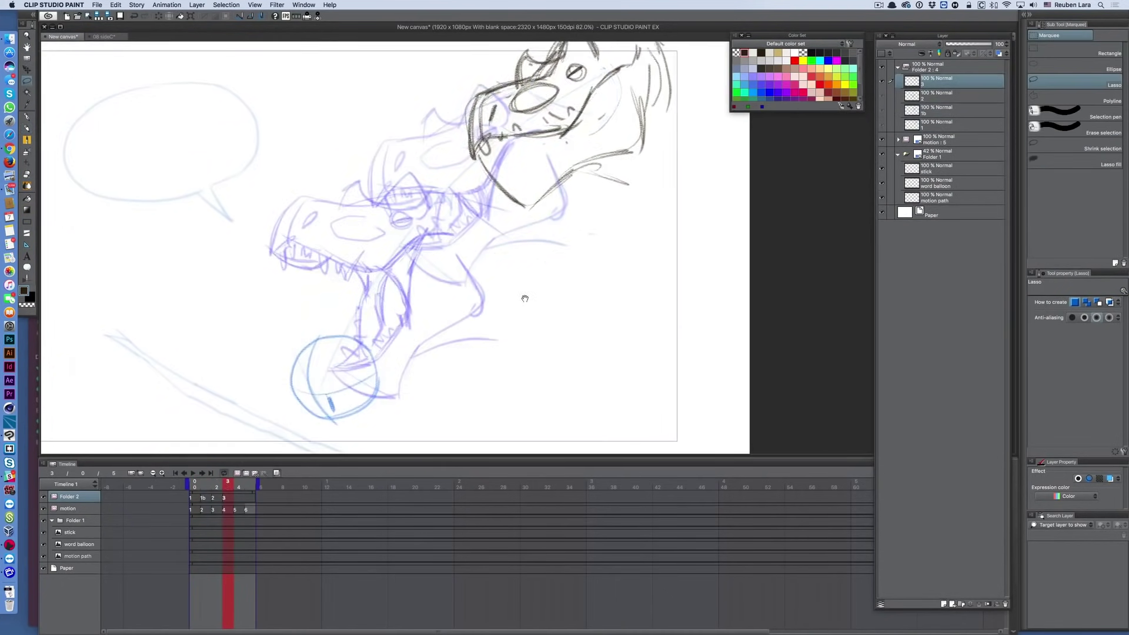
Step: Move the copied head down to the ball at frame 3 and transform it to a downward tilt
{"action": "left_click_drag", "start_coordinate": [652, 76], "coordinate": [412, 349]}
{"action": "key", "text": "super+t"}
{"action": "left_click_drag", "start_coordinate": [492, 222], "coordinate": [494, 235]}
{"action": "left_click_drag", "start_coordinate": [283, 424], "coordinate": [255, 407]}
{"action": "left_click_drag", "start_coordinate": [555, 316], "coordinate": [551, 277]}
{"action": "left_click_drag", "start_coordinate": [432, 331], "coordinate": [450, 322]}
{"action": "key", "text": "Return"}
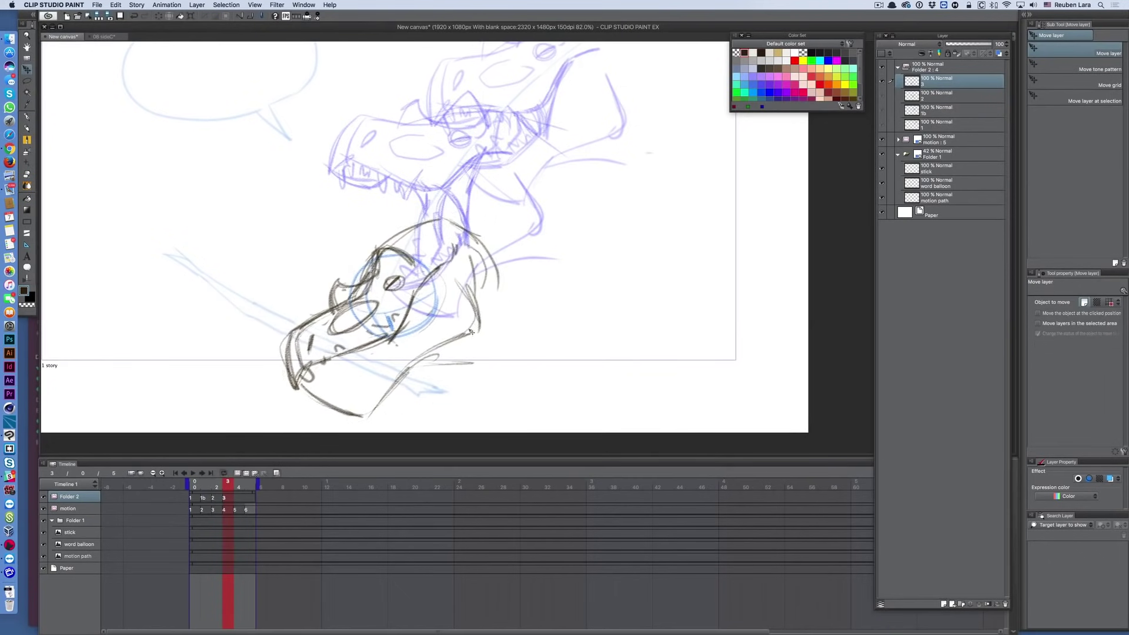
Step: Sketch a new downward-tilted head with horns, snout and jaw around the ball at frame 3
{"action": "key", "text": "space"}
{"action": "key", "text": "super+minus"}
{"action": "left_click_drag", "start_coordinate": [535, 287], "coordinate": [579, 341]}
{"action": "key", "text": "space"}
{"action": "key", "text": "p"}
{"action": "scroll", "coordinate": [579, 341], "scroll_direction": "up", "scroll_amount": 3}
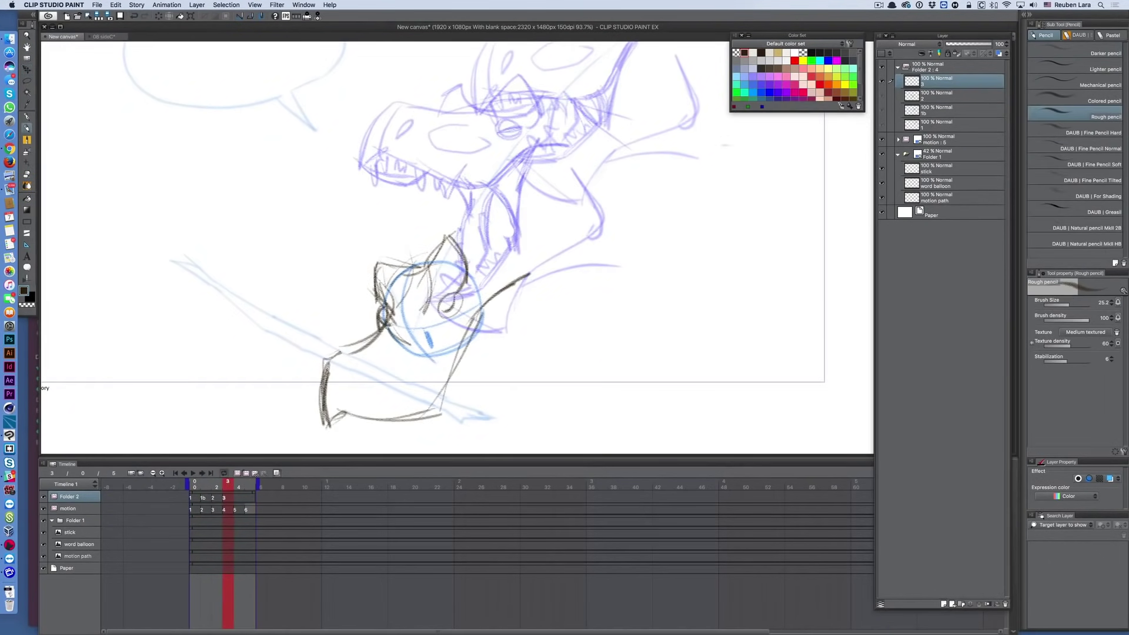
{"action": "left_click_drag", "start_coordinate": [487, 354], "coordinate": [469, 312]}
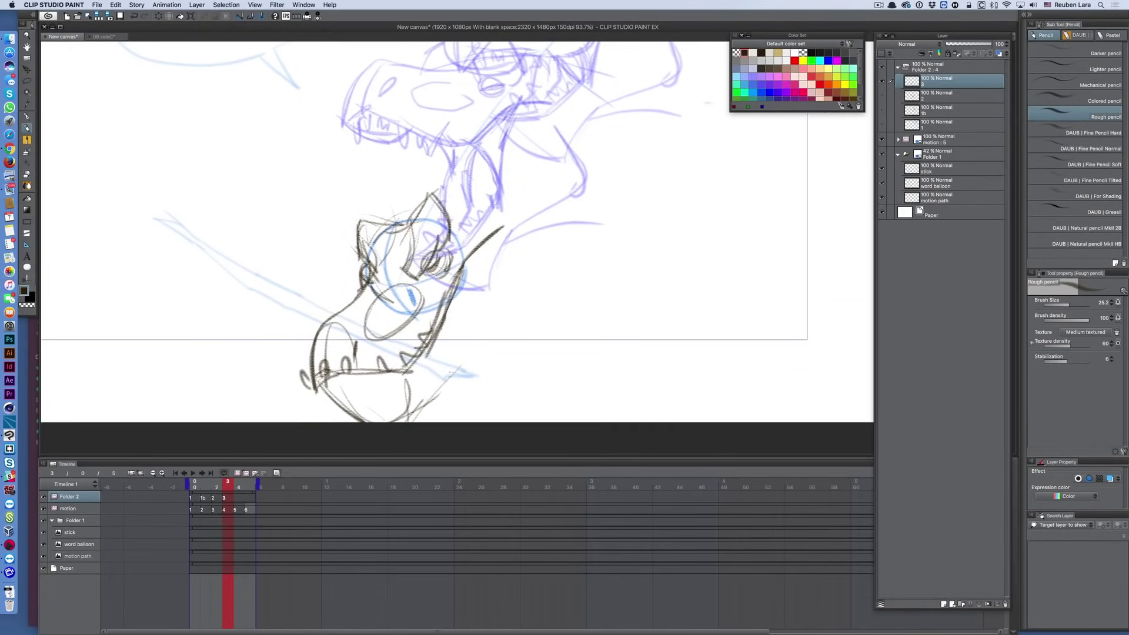
Step: Draw the neck and strengthen the horns of the head at frame 3, and play the animation
{"action": "left_click_drag", "start_coordinate": [519, 231], "coordinate": [421, 412]}
{"action": "left_click_drag", "start_coordinate": [525, 351], "coordinate": [534, 348]}
{"action": "left_click_drag", "start_coordinate": [360, 229], "coordinate": [377, 282]}
{"action": "left_click_drag", "start_coordinate": [360, 229], "coordinate": [410, 223]}
{"action": "left_click_drag", "start_coordinate": [412, 247], "coordinate": [374, 223]}
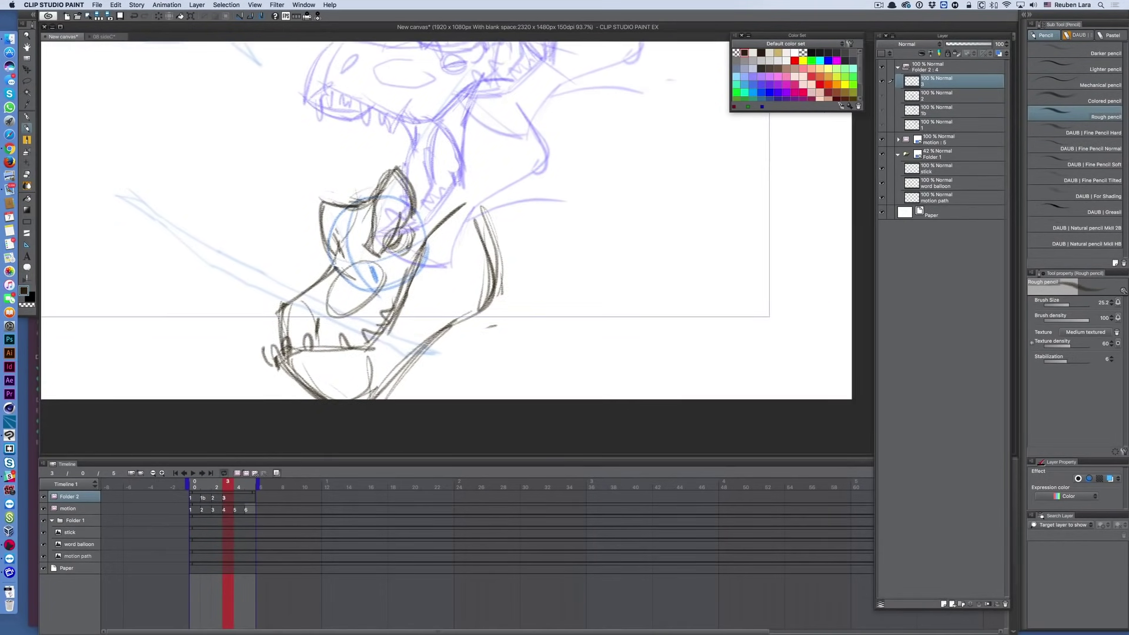
{"action": "key", "text": "super+0"}
{"action": "key", "text": "space"}
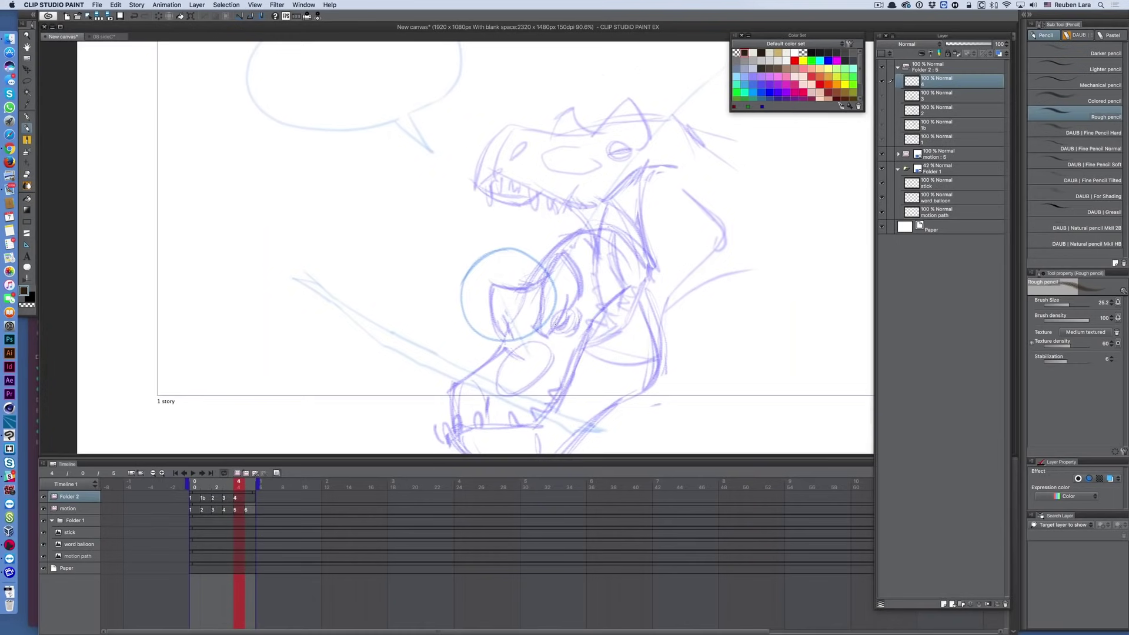
Step: Start the head at frame 4 by sketching the eye, horn and mouth-corner line around the ball
{"action": "left_click_drag", "start_coordinate": [555, 324], "coordinate": [602, 274]}
{"action": "left_click_drag", "start_coordinate": [560, 236], "coordinate": [581, 235]}
{"action": "left_click_drag", "start_coordinate": [541, 220], "coordinate": [591, 220]}
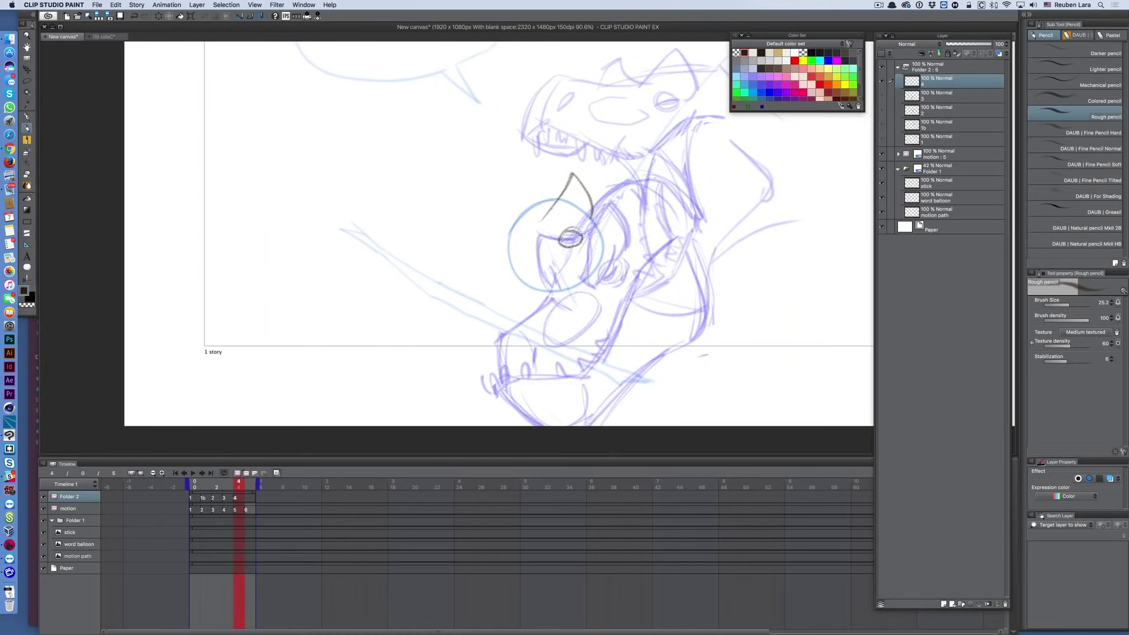
{"action": "left_click_drag", "start_coordinate": [583, 275], "coordinate": [651, 231]}
Step: Erase the upper snout outline of the head at frame 3 and redraw it with a rounder curve
{"action": "key", "text": "comma"}
{"action": "key", "text": "e"}
{"action": "left_click_drag", "start_coordinate": [499, 336], "coordinate": [548, 305]}
{"action": "key", "text": "p"}
{"action": "left_click_drag", "start_coordinate": [550, 306], "coordinate": [501, 376]}
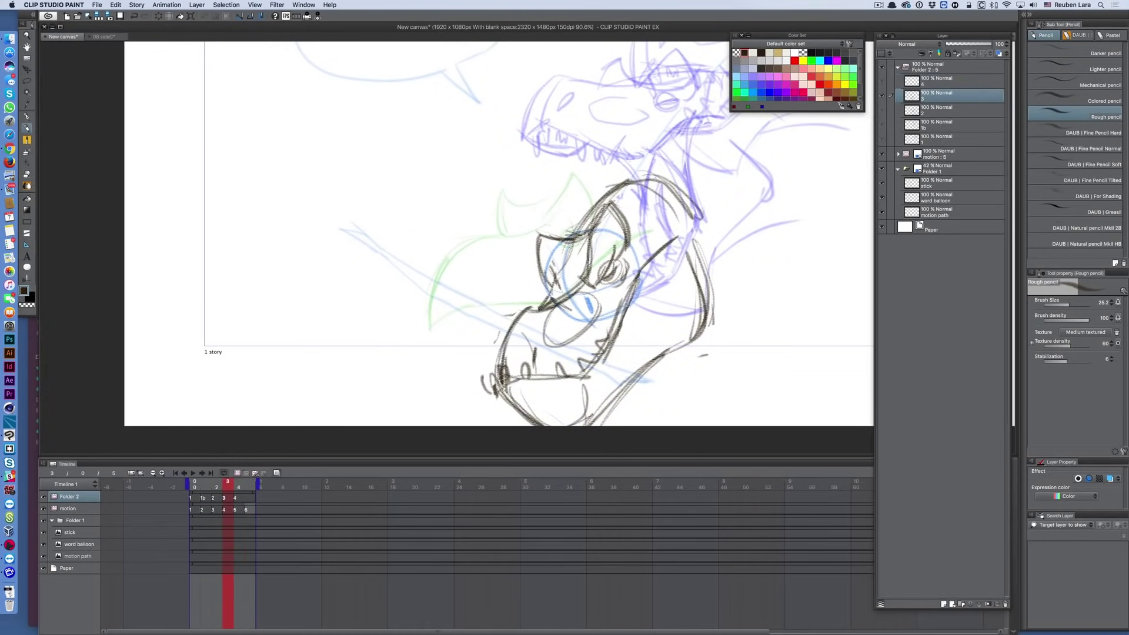
Step: Draw the snout outline and lower jaw of the head at frame 4, erasing stray jaw lines
{"action": "key", "text": "period"}
{"action": "left_click_drag", "start_coordinate": [435, 301], "coordinate": [521, 218]}
{"action": "left_click_drag", "start_coordinate": [482, 379], "coordinate": [556, 335]}
{"action": "key", "text": "e"}
{"action": "left_click_drag", "start_coordinate": [479, 379], "coordinate": [532, 361]}
{"action": "key", "text": "p"}
{"action": "left_click_drag", "start_coordinate": [439, 321], "coordinate": [489, 392]}
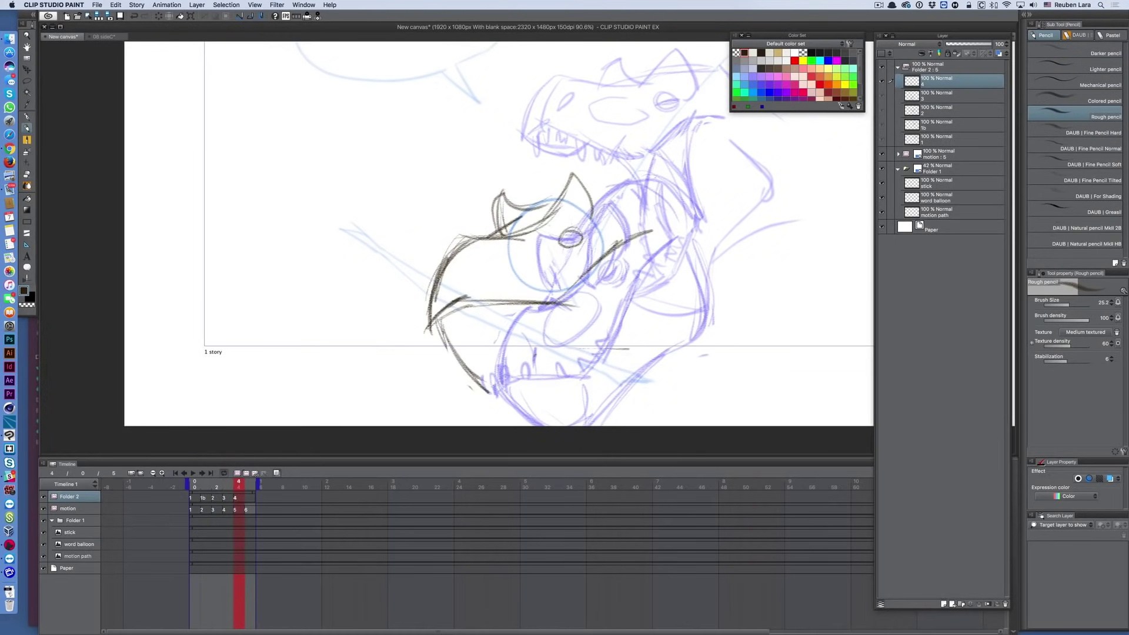
Step: Turn off onion skin and add the eye detail, teeth and cheek marking to the head at frame 4
{"action": "key", "text": "o"}
{"action": "key", "text": "o"}
{"action": "left_click_drag", "start_coordinate": [558, 237], "coordinate": [582, 236]}
{"action": "key", "text": "o"}
{"action": "left_click_drag", "start_coordinate": [438, 310], "coordinate": [447, 309]}
{"action": "left_click_drag", "start_coordinate": [462, 302], "coordinate": [471, 302]}
{"action": "left_click_drag", "start_coordinate": [482, 303], "coordinate": [490, 303]}
{"action": "left_click_drag", "start_coordinate": [517, 302], "coordinate": [525, 302]}
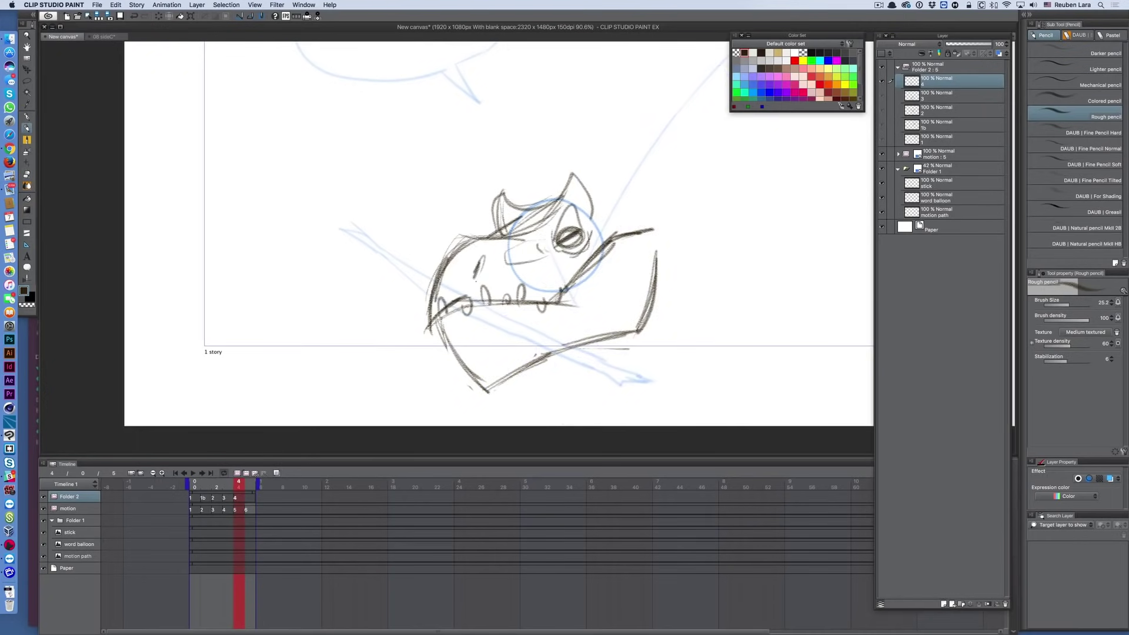
{"action": "left_click_drag", "start_coordinate": [558, 265], "coordinate": [519, 277]}
Step: Draw the back and lower neck lines extending from the head at frame 4
{"action": "left_click_drag", "start_coordinate": [479, 215], "coordinate": [579, 163]}
{"action": "left_click_drag", "start_coordinate": [507, 372], "coordinate": [635, 394]}
{"action": "left_click_drag", "start_coordinate": [579, 170], "coordinate": [744, 283]}
Step: Flip through the frames and shorten the playback range so it ends at frame 4
{"action": "key", "text": "super+0"}
{"action": "key", "text": "comma"}
{"action": "key", "text": "period"}
{"action": "key", "text": "period"}
{"action": "left_click_drag", "start_coordinate": [258, 484], "coordinate": [249, 485]}
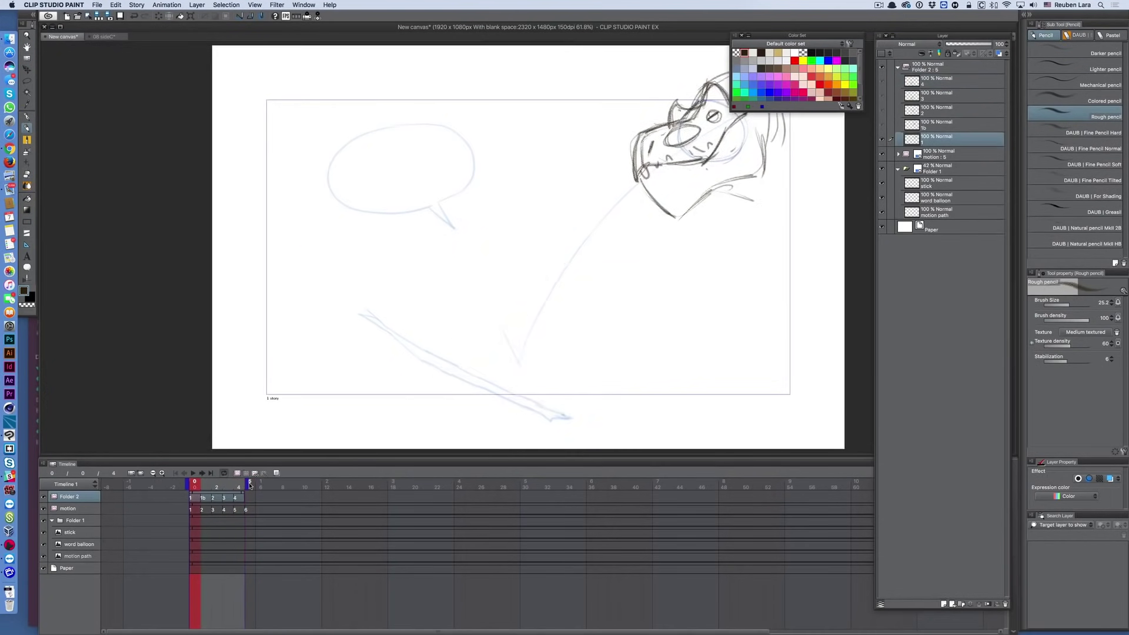
Step: Extend the neck, back and body lines of the dinosaur on frames 0 to 3, and play the animation
{"action": "scroll", "coordinate": [482, 265], "scroll_direction": "right", "scroll_amount": 3}
{"action": "key", "text": "period"}
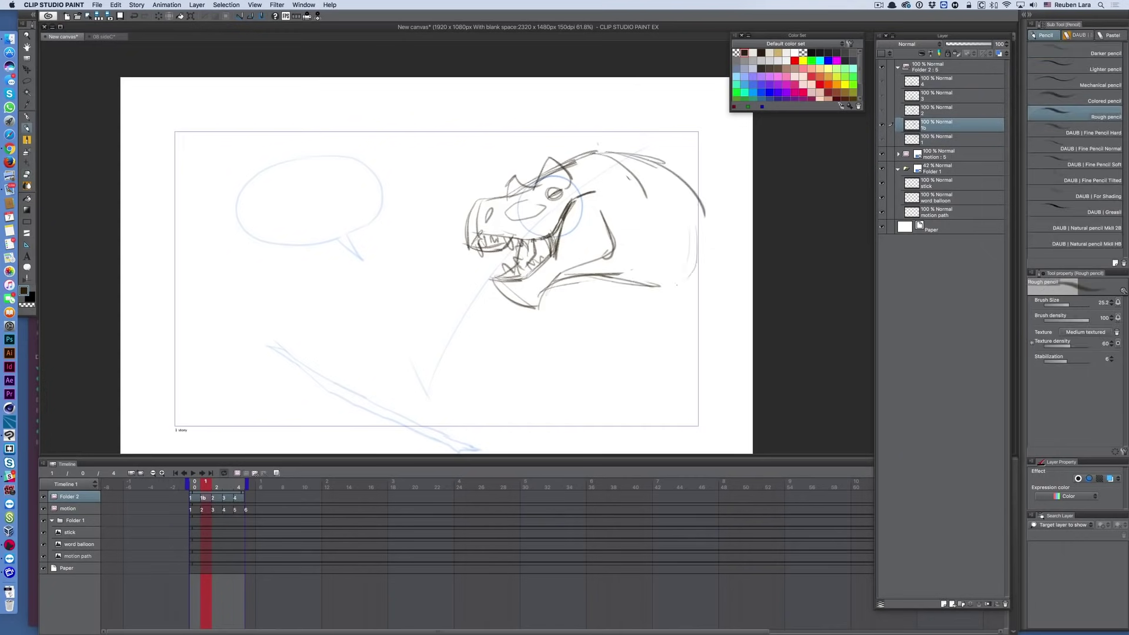
{"action": "scroll", "coordinate": [435, 264], "scroll_direction": "right", "scroll_amount": 3}
{"action": "scroll", "coordinate": [435, 265], "scroll_direction": "up", "scroll_amount": 2}
{"action": "key", "text": "period"}
{"action": "key", "text": "period"}
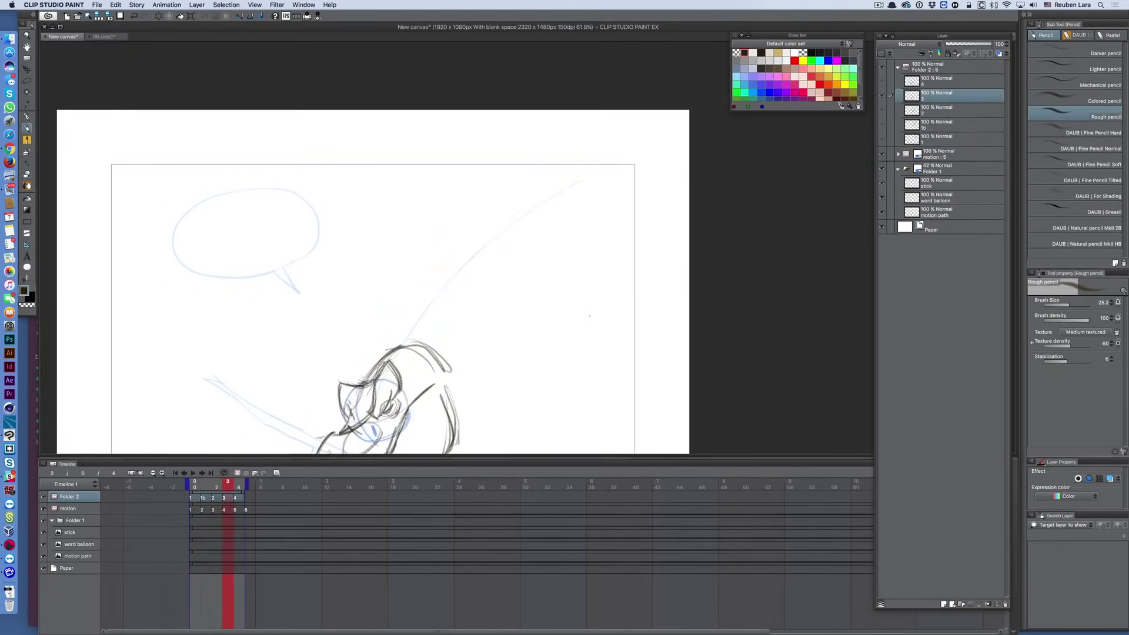
{"action": "scroll", "coordinate": [580, 400], "scroll_direction": "left", "scroll_amount": 3}
{"action": "scroll", "coordinate": [580, 400], "scroll_direction": "down", "scroll_amount": 3}
{"action": "key", "text": "space"}
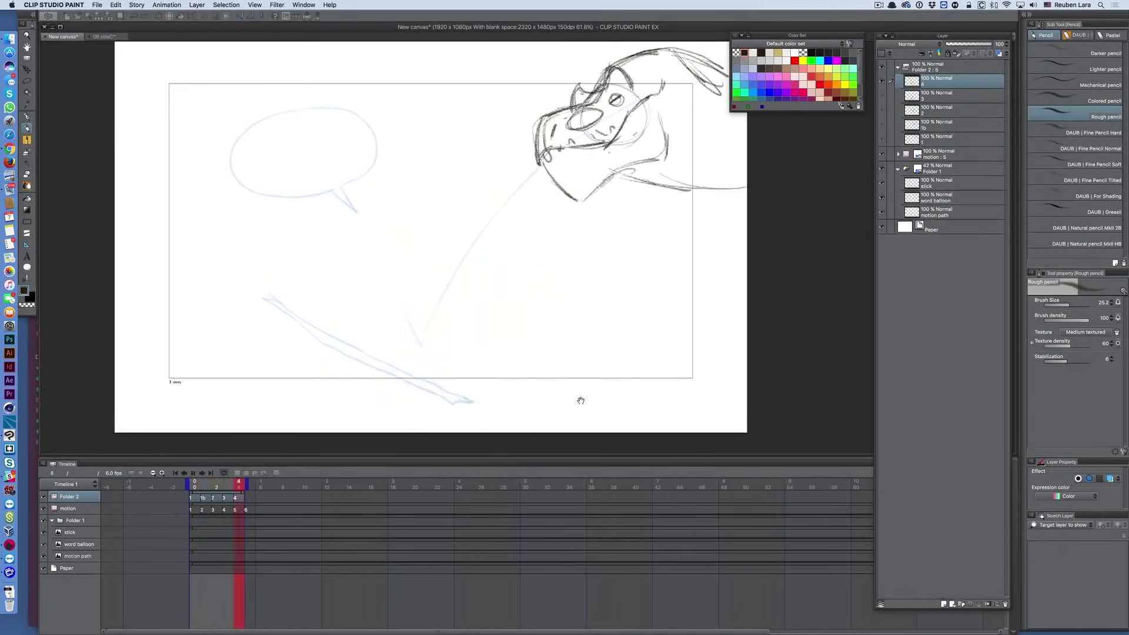
Step: Transform the frame 4 head to rest lower, close to the frame 3 pose, and replay the animation
{"action": "key", "text": "k"}
{"action": "key", "text": "space"}
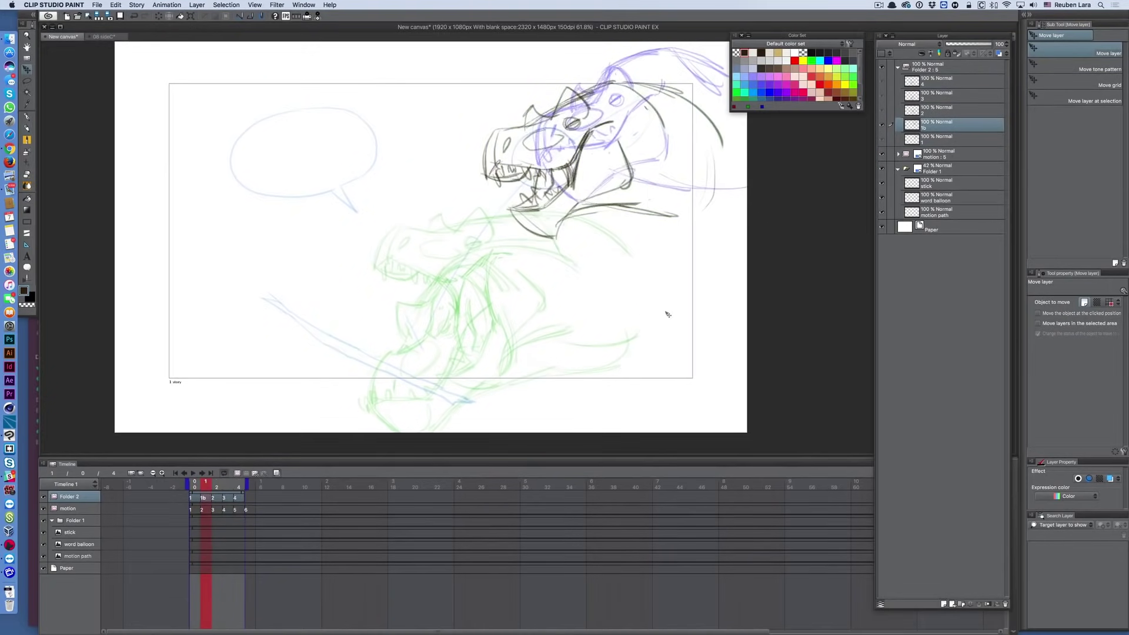
{"action": "key", "text": "comma"}
{"action": "key", "text": "comma"}
{"action": "key", "text": "super+t"}
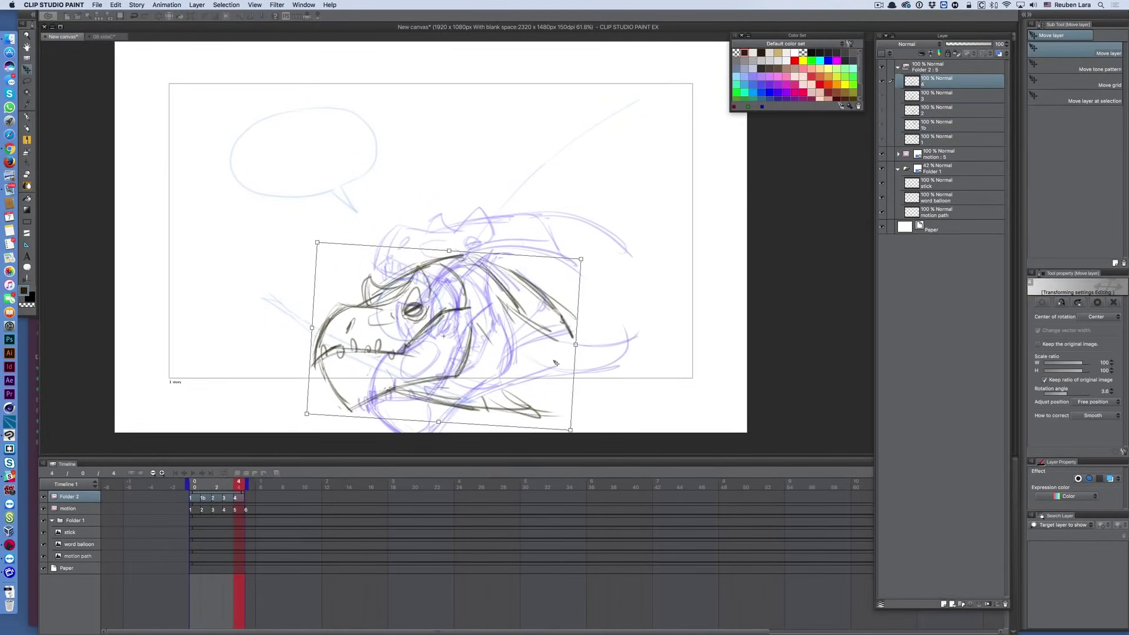
{"action": "key", "text": "Return"}
{"action": "key", "text": "space"}
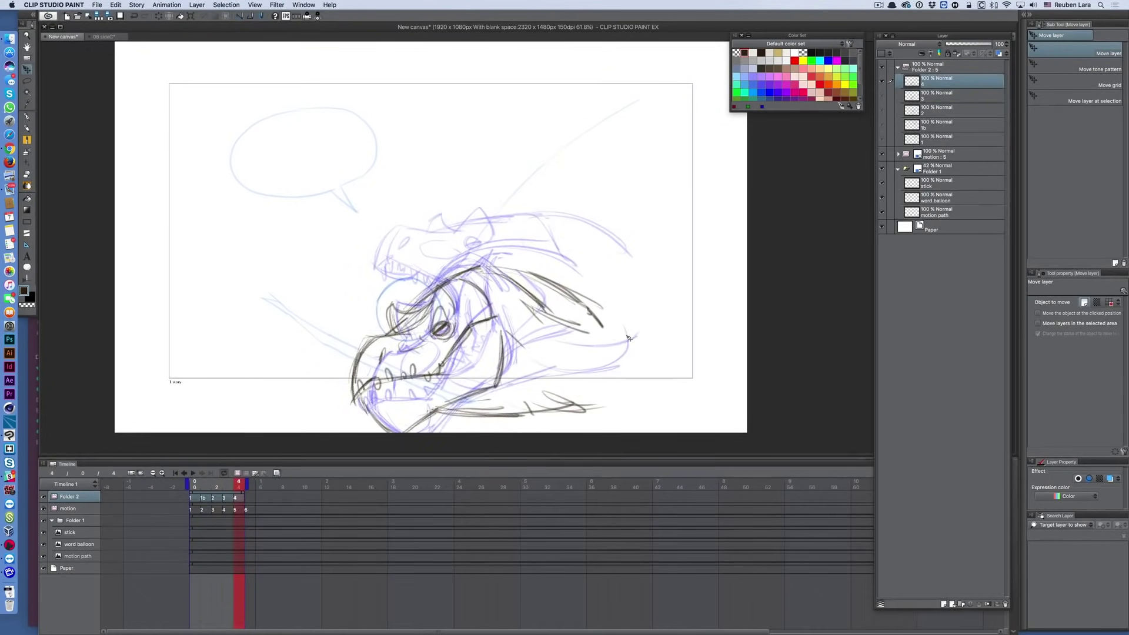
Step: Extend the playback range to frame 6 and place the stick drawing in a new animation folder above the dinosaur
{"action": "left_click_drag", "start_coordinate": [246, 484], "coordinate": [268, 484]}
{"action": "left_click", "coordinate": [193, 487]}
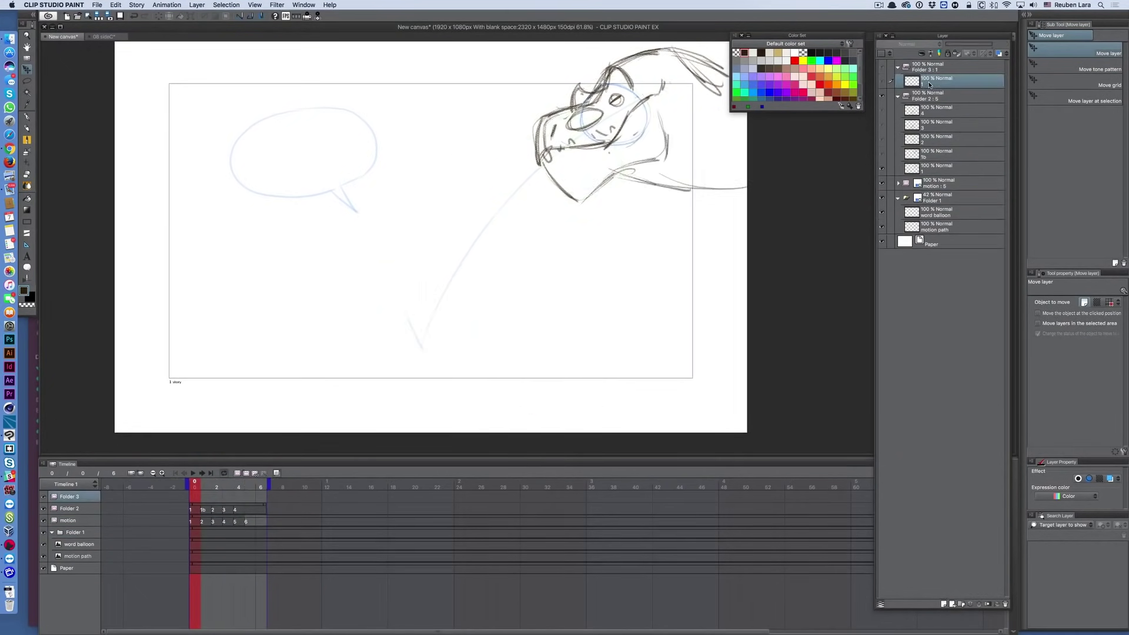
{"action": "left_click", "coordinate": [217, 482]}
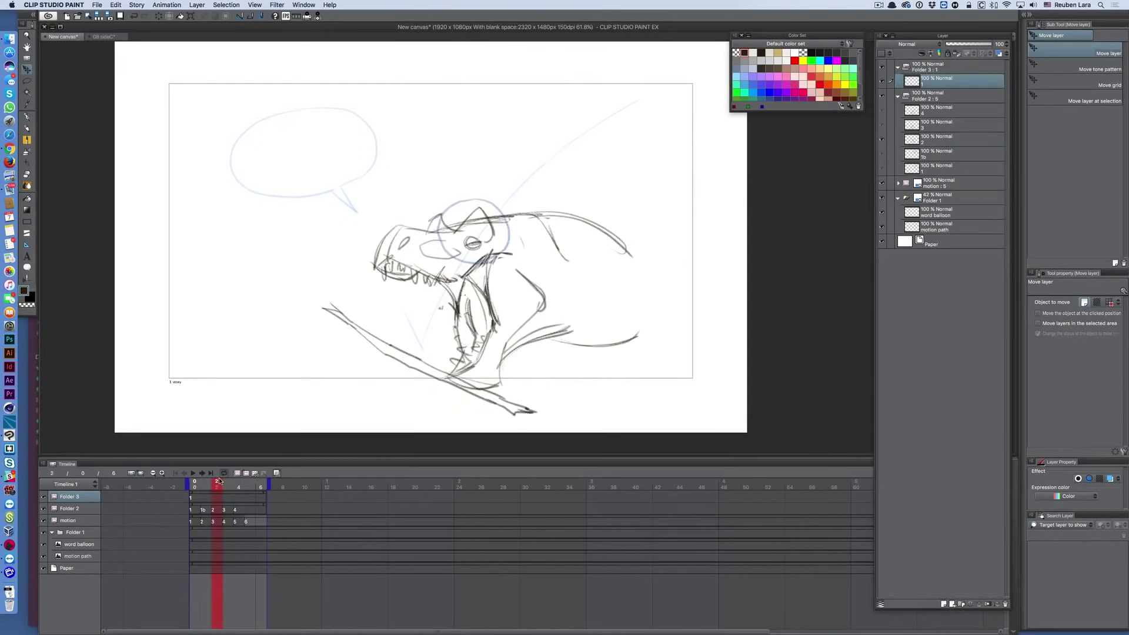
Step: Draw the stick snapping into two halves on a second cel at frame 3
{"action": "left_click", "coordinate": [229, 482]}
{"action": "key", "text": "p"}
{"action": "left_click_drag", "start_coordinate": [348, 275], "coordinate": [396, 352]}
Step: Draw the broken stick halves flying apart on new cels at frames 4 and 5
{"action": "left_click", "coordinate": [260, 482]}
{"action": "left_click", "coordinate": [246, 472]}
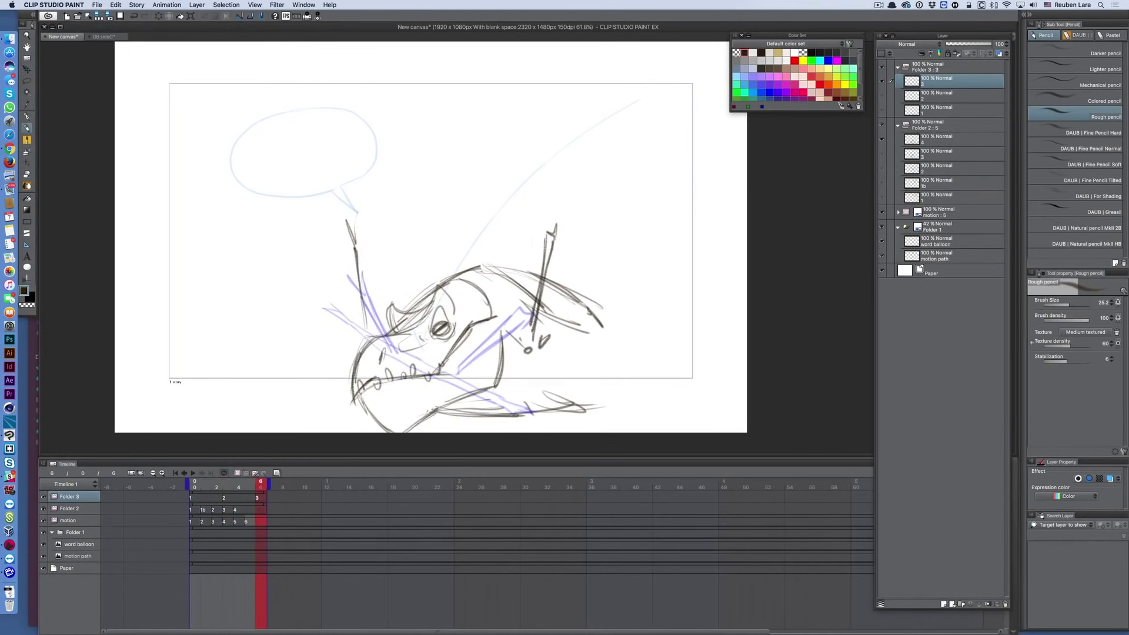
{"action": "left_click_drag", "start_coordinate": [257, 497], "coordinate": [236, 497]}
{"action": "left_click", "coordinate": [250, 482]}
{"action": "left_click", "coordinate": [247, 473]}
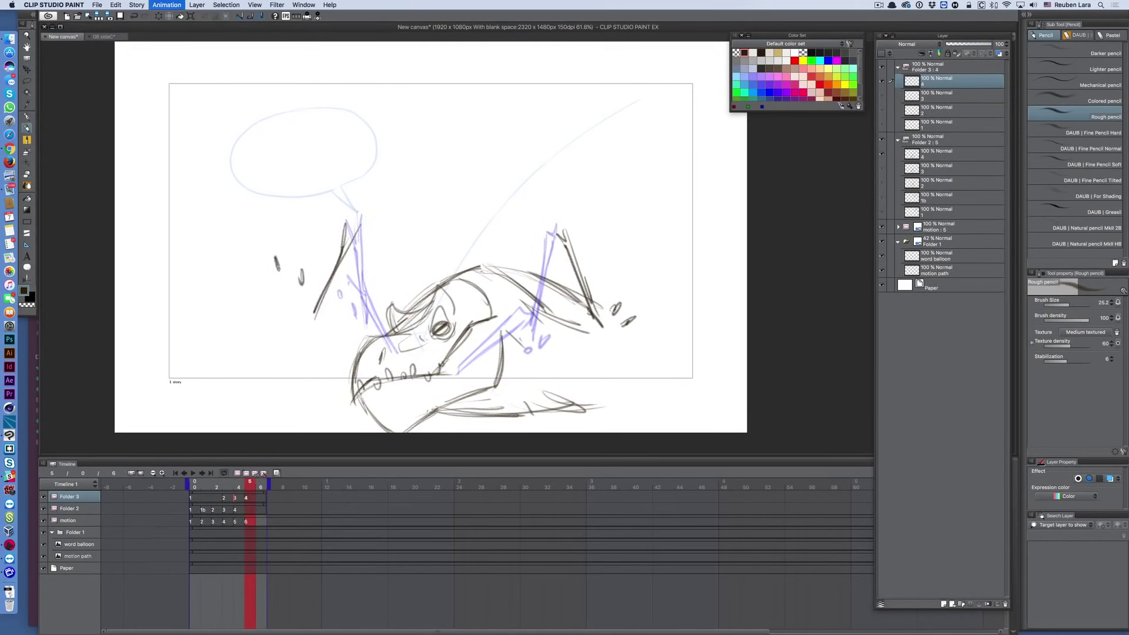
Step: Add a cel at frame 6, draw the stick halves and splinters farther apart, and play the animation
{"action": "left_click", "coordinate": [260, 482]}
{"action": "left_click", "coordinate": [246, 472]}
{"action": "left_click_drag", "start_coordinate": [608, 278], "coordinate": [670, 337]}
{"action": "left_click_drag", "start_coordinate": [315, 275], "coordinate": [236, 353]}
{"action": "left_click_drag", "start_coordinate": [205, 247], "coordinate": [210, 254]}
{"action": "key", "text": "space"}
{"action": "key", "text": "space"}
Step: Extend the playback range to frame 14, and take the word balloon layer out of Folder 1 and move it closer to the head
{"action": "mouse_move", "coordinate": [269, 483]}
{"action": "left_mouse_down"}
{"action": "mouse_move", "coordinate": [357, 484]}
{"action": "mouse_move", "coordinate": [354, 493]}
{"action": "left_mouse_up"}
{"action": "left_click", "coordinate": [260, 482]}
{"action": "left_click_drag", "start_coordinate": [935, 271], "coordinate": [934, 249]}
{"action": "key", "text": "k"}
{"action": "left_click_drag", "start_coordinate": [317, 153], "coordinate": [346, 200]}
Step: Start the word balloon at frame 6, extend the Folder 2 clip to frame 13 and add an empty cel to Folder 3 at frame 7
{"action": "left_click_drag", "start_coordinate": [192, 528], "coordinate": [256, 528]}
{"action": "left_click_drag", "start_coordinate": [266, 505], "coordinate": [344, 505]}
{"action": "left_click", "coordinate": [247, 473]}
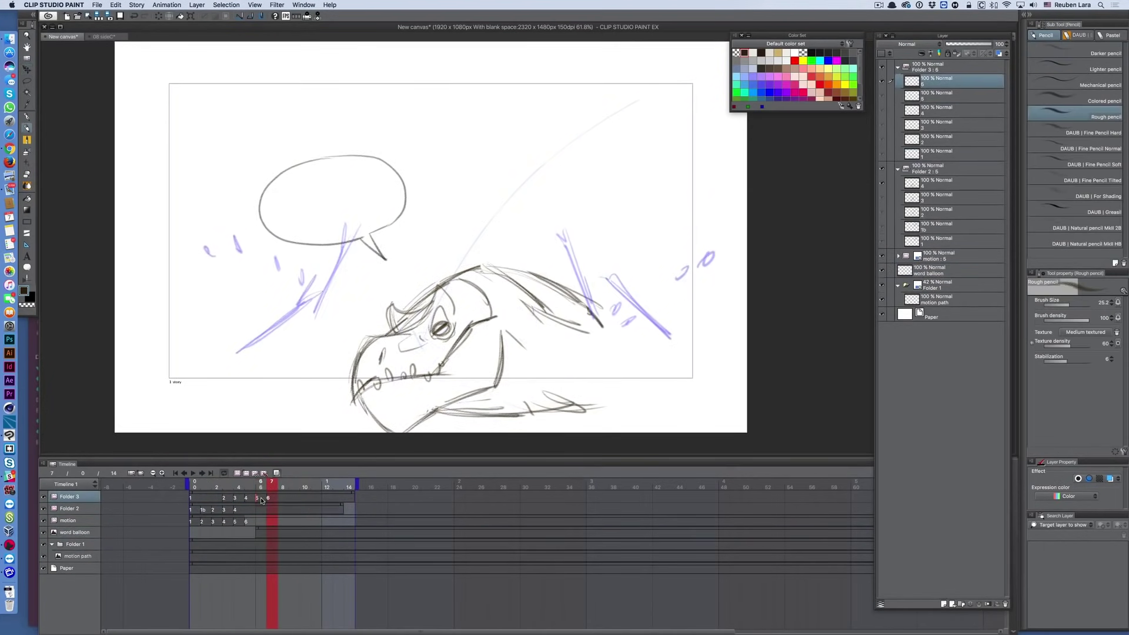
Step: Letter "SO STICKY." inside the word balloon, replace its tail with thought-bubble circles, and play the animation
{"action": "left_click", "coordinate": [261, 532]}
{"action": "scroll", "coordinate": [606, 304], "scroll_direction": "up", "scroll_amount": 3}
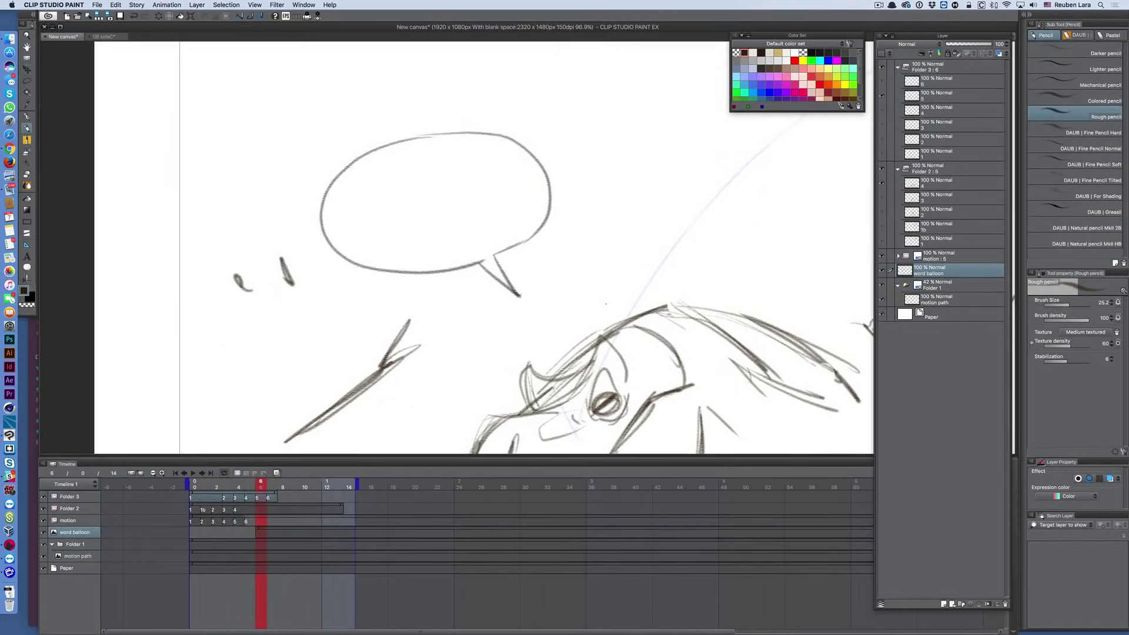
{"action": "scroll", "coordinate": [416, 246], "scroll_direction": "down", "scroll_amount": 3}
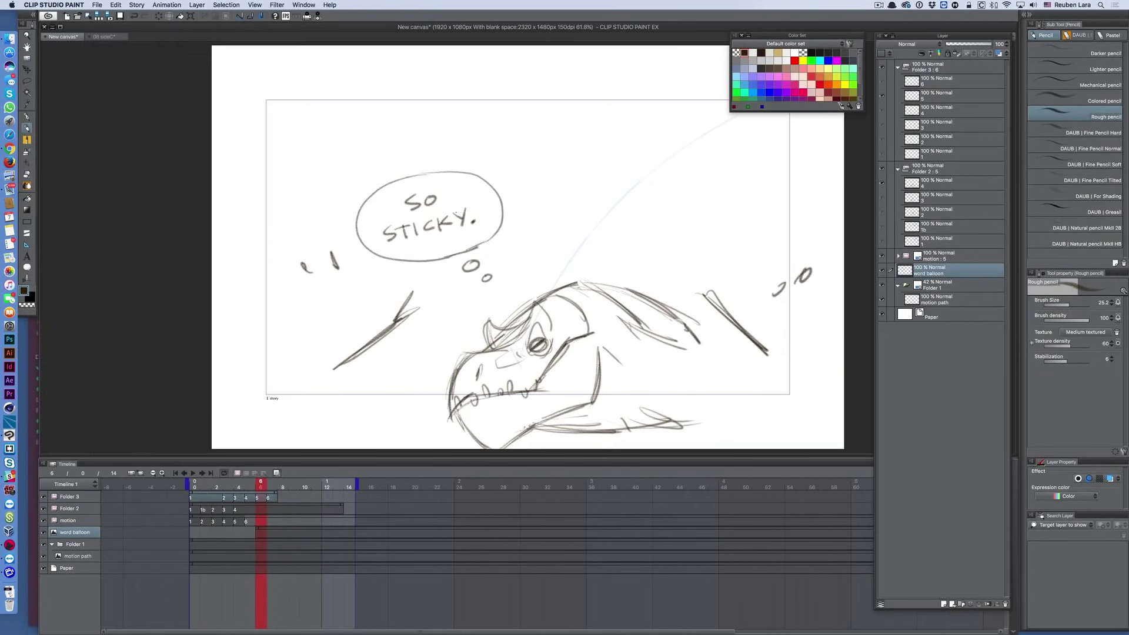
{"action": "key", "text": "space"}
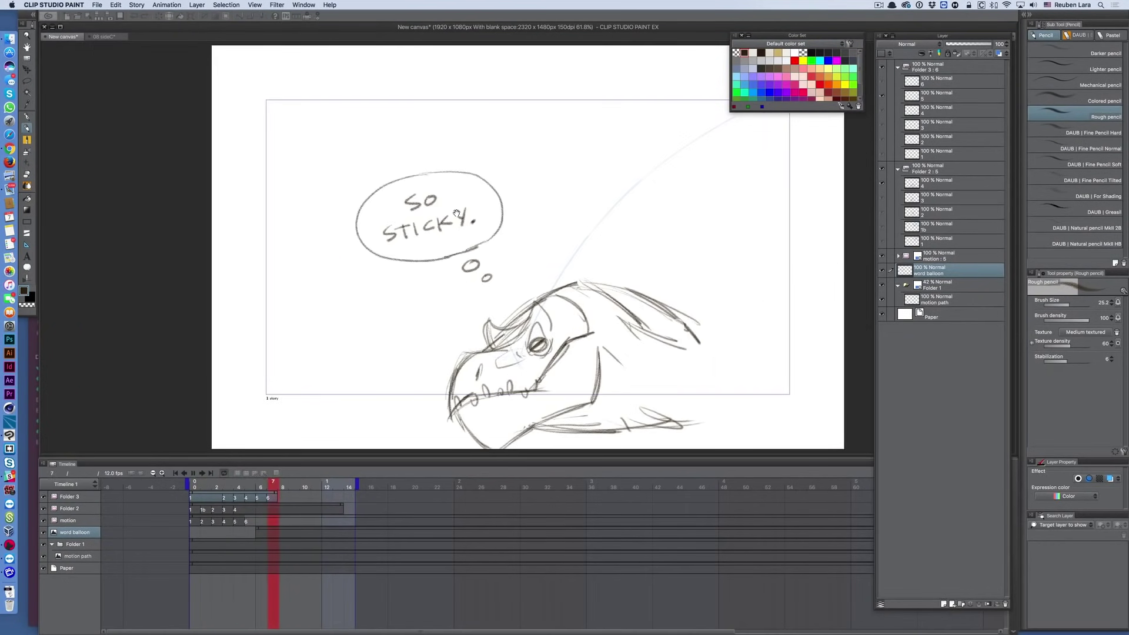